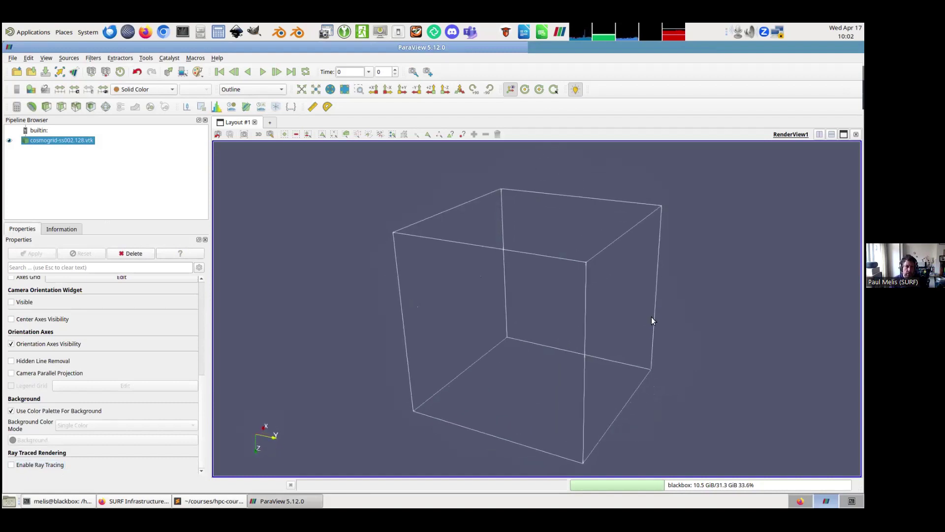
Check the dataset's information and display the cube as Surface With Edges to inspect its grid cells from several angles.
left_click(60, 229)
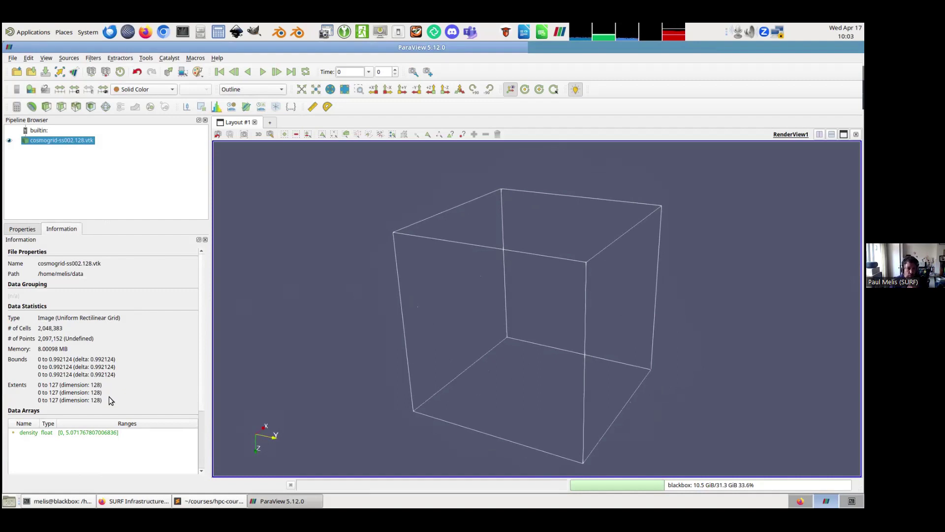
left_click(250, 92)
left_click(250, 155)
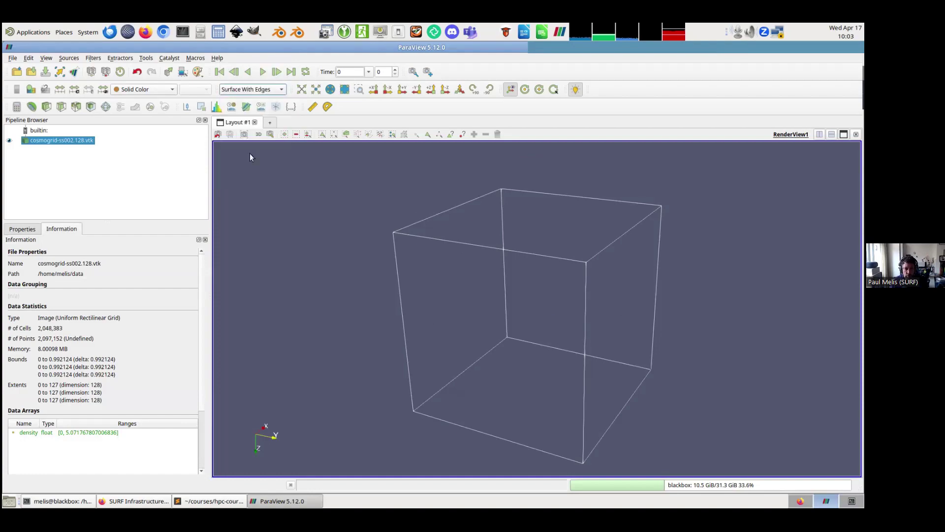
right_click_drag(590, 288, 539, 326)
left_click_drag(538, 326, 527, 227)
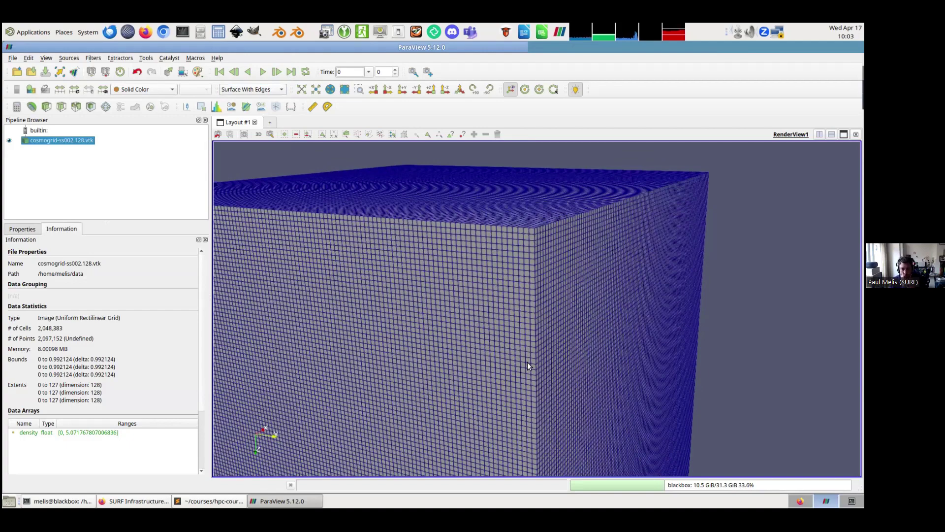
left_click_drag(534, 270, 290, 378)
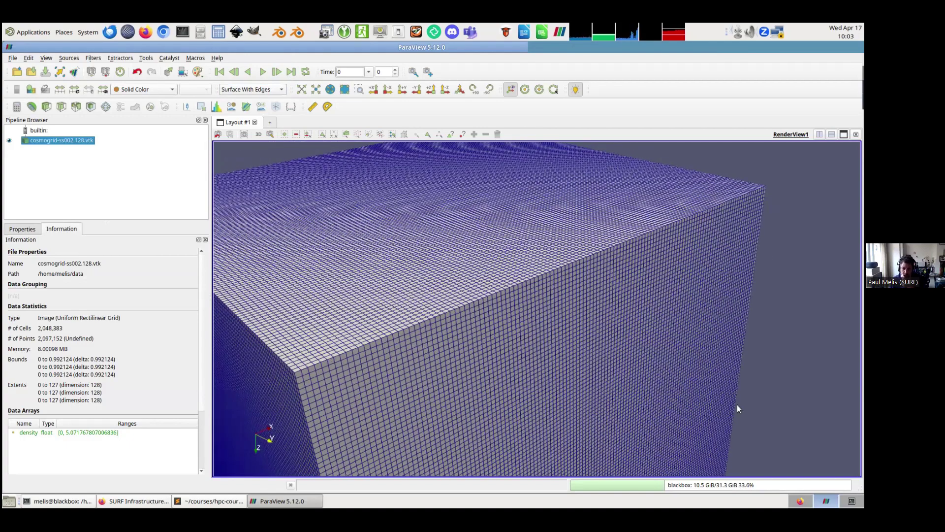
scroll(557, 247, "down", 5)
left_click_drag(500, 294, 485, 337)
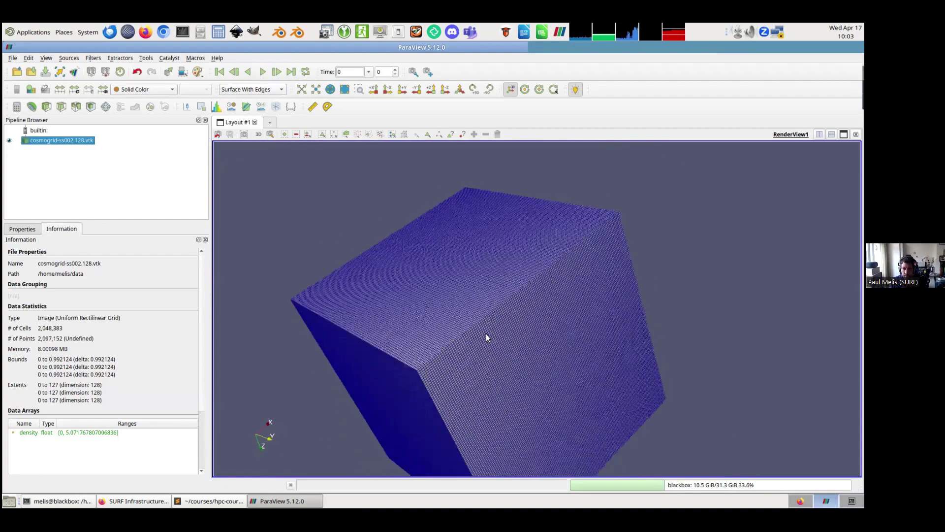
mouse_move(572, 293)
left_mouse_down()
mouse_move(538, 264)
mouse_move(481, 257)
mouse_move(609, 262)
mouse_move(560, 285)
left_mouse_up()
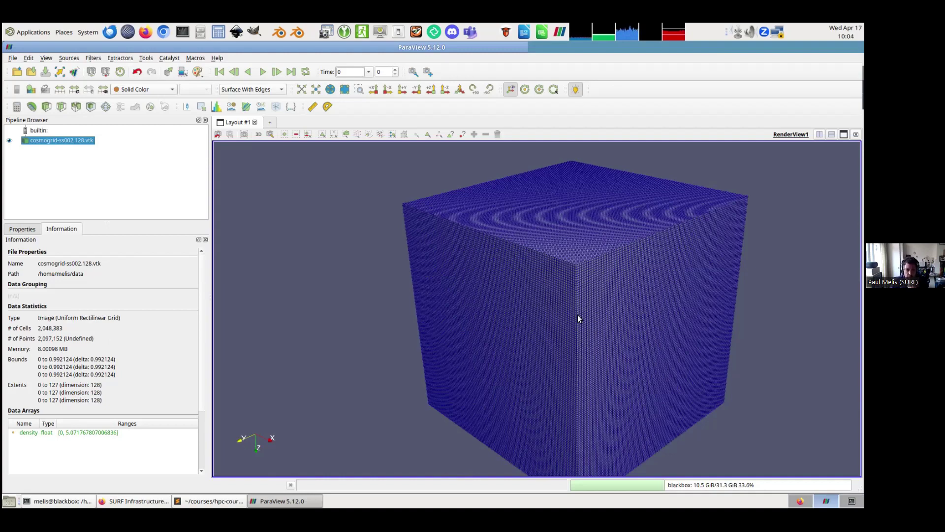
left_click_drag(577, 315, 517, 293)
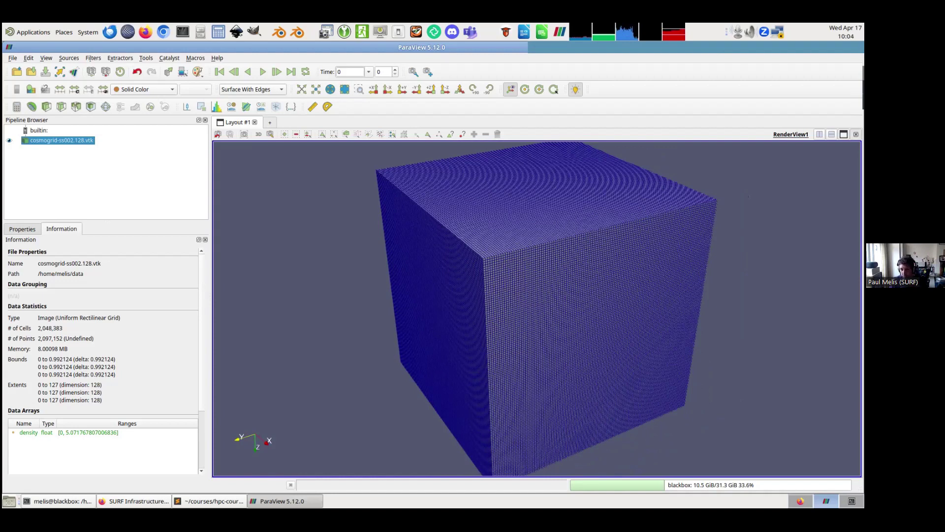
Replace the render view with a SpreadSheet View and examine the density values of the dataset's points.
left_click(856, 133)
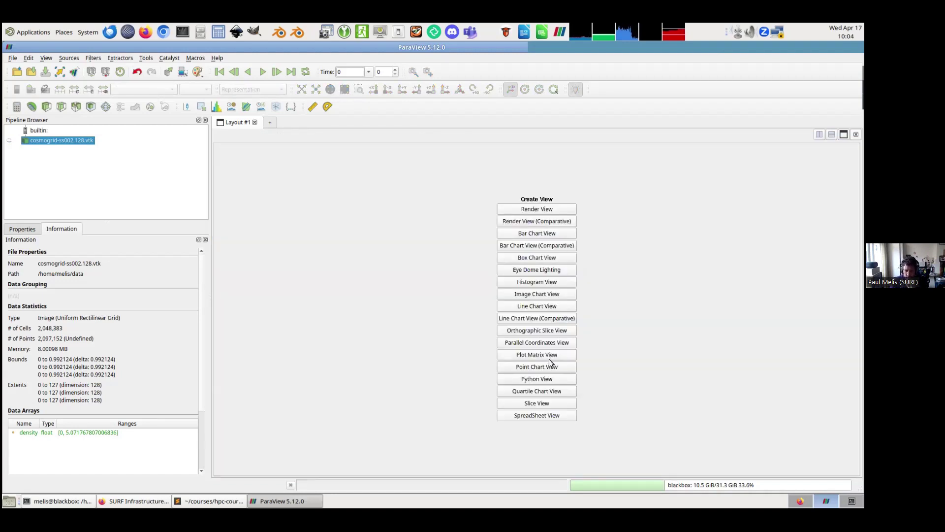
left_click(539, 415)
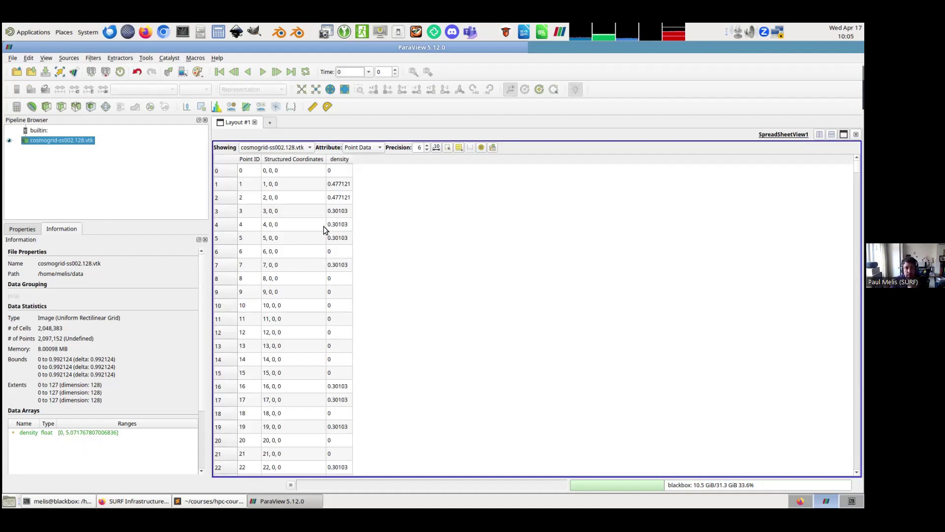
scroll(348, 187, "down", 20)
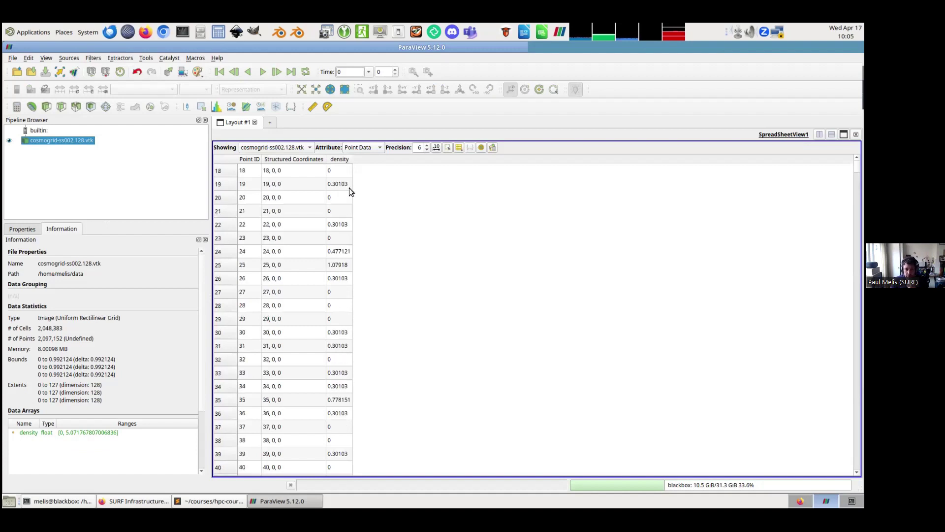
scroll(349, 182, "down", 20)
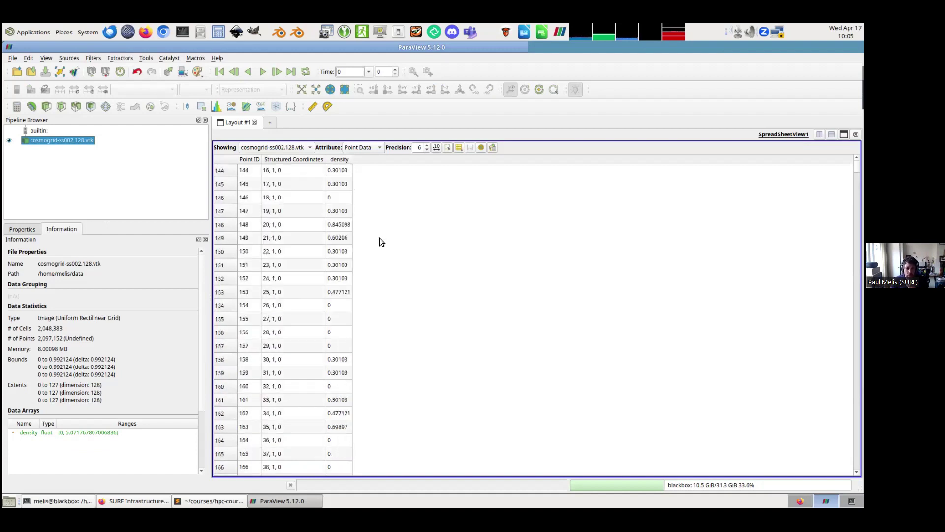
scroll(343, 281, "down", 3)
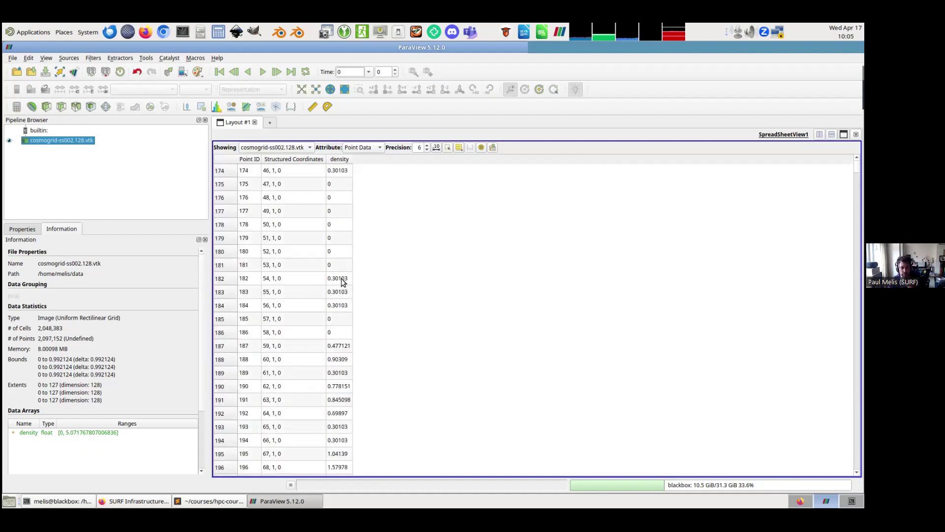
Switch the spreadsheet's attribute to Cell Data and examine the cell coordinates and cell types.
left_click(362, 147)
left_click(363, 159)
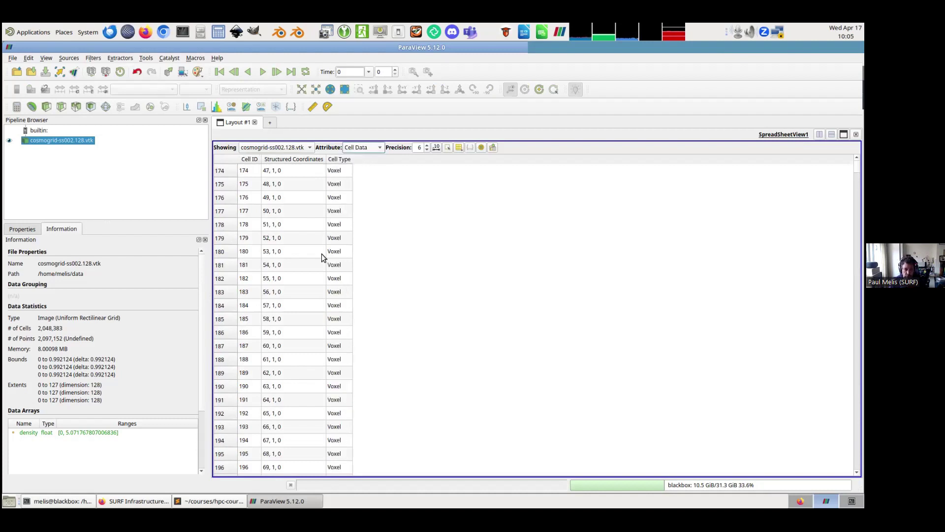
scroll(335, 252, "down", 17)
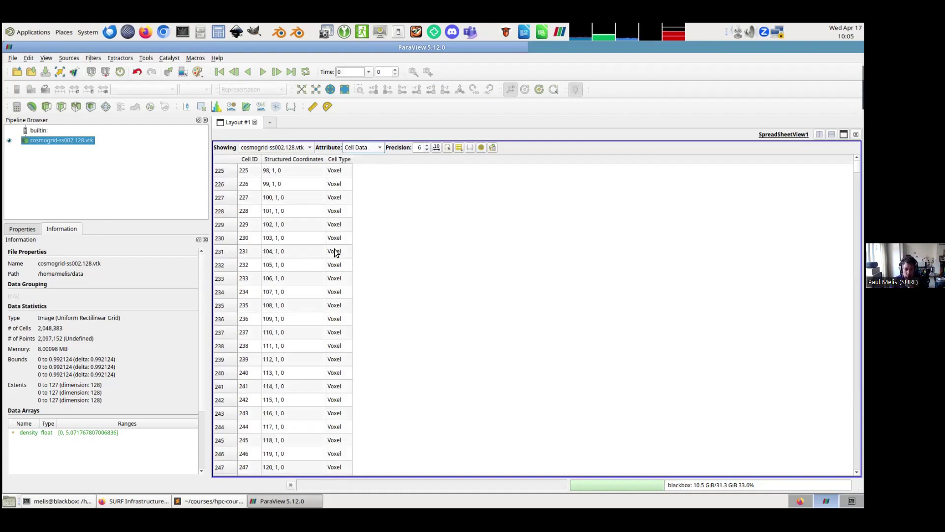
scroll(335, 252, "down", 12)
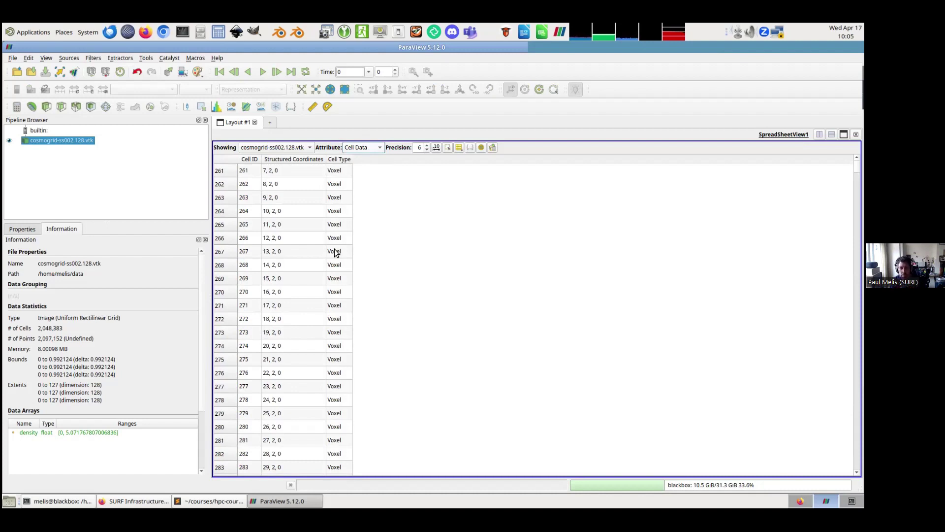
scroll(345, 266, "down", 2)
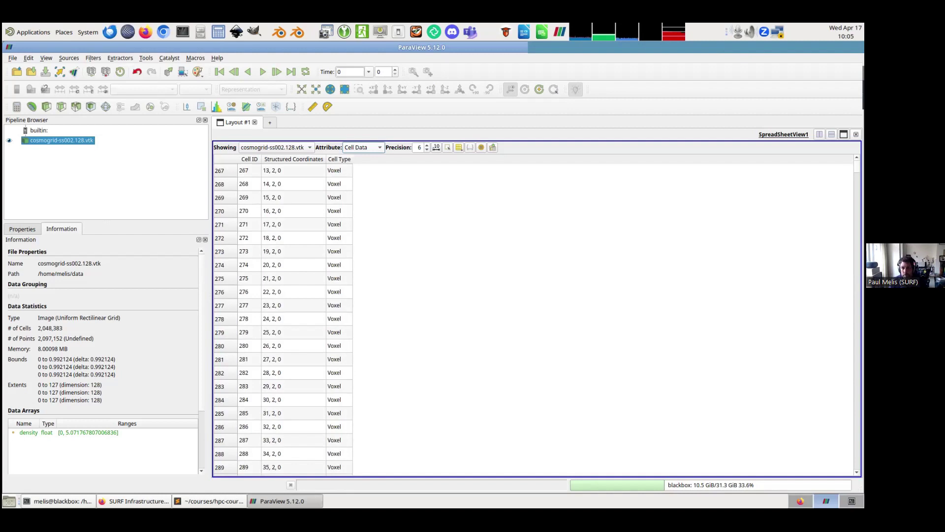
Replace the spreadsheet with a new Render View and make cosmogrid-ss002.128.vtk visible in it.
left_click(856, 133)
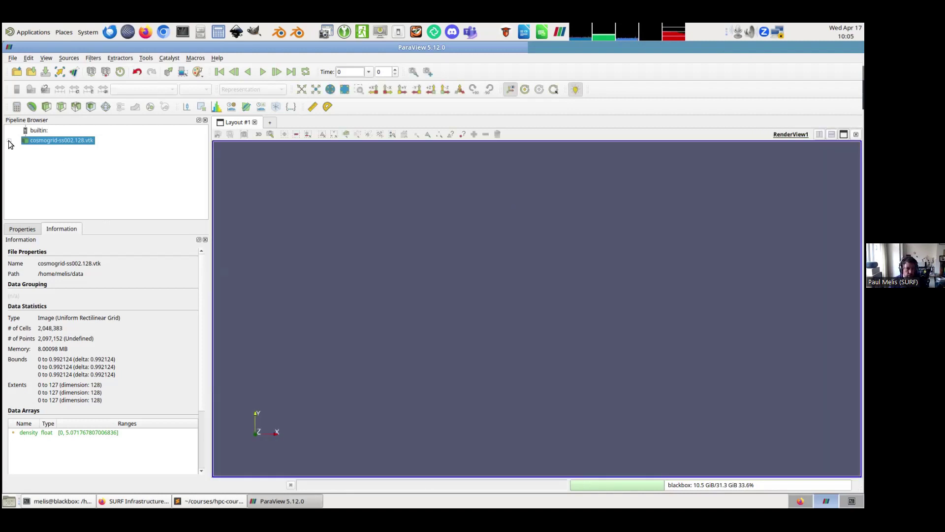
left_click(9, 141)
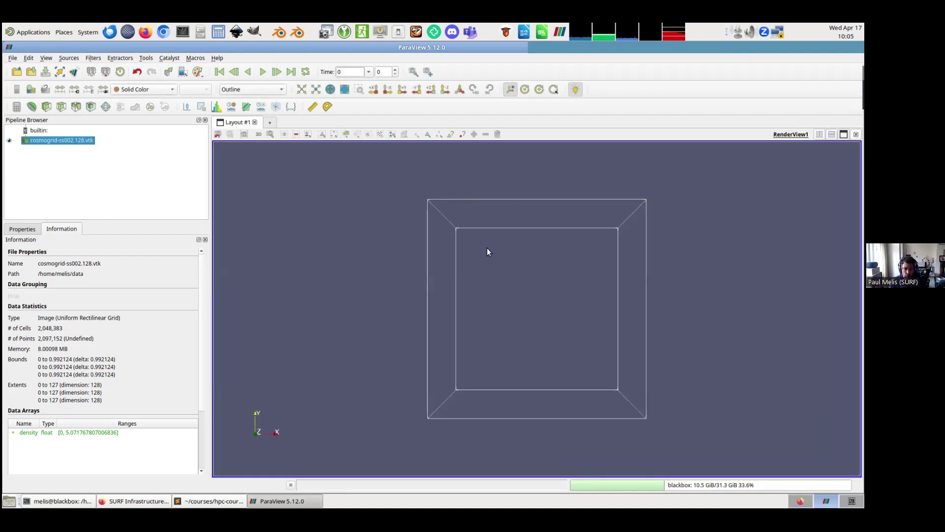
left_click_drag(614, 280, 561, 294)
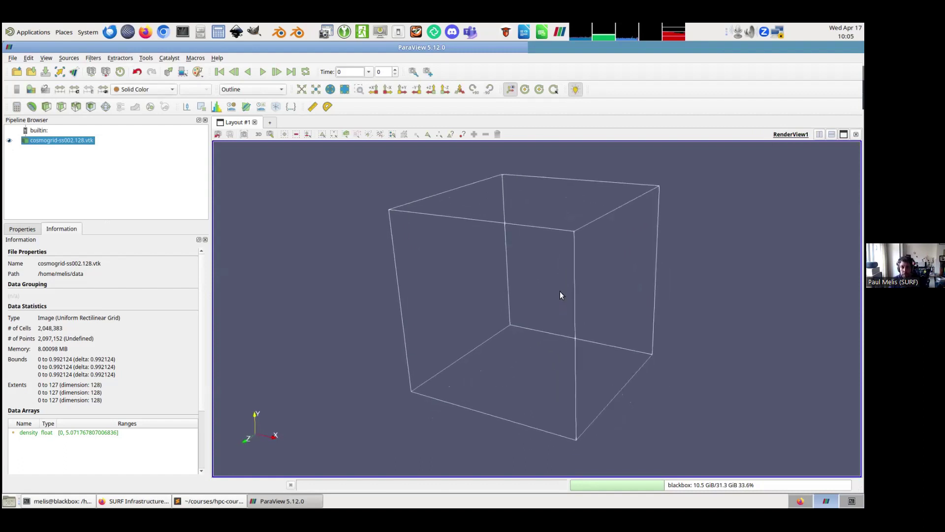
Change the dataset's representation to Volume and inspect the density structures from several sides.
left_click(255, 89)
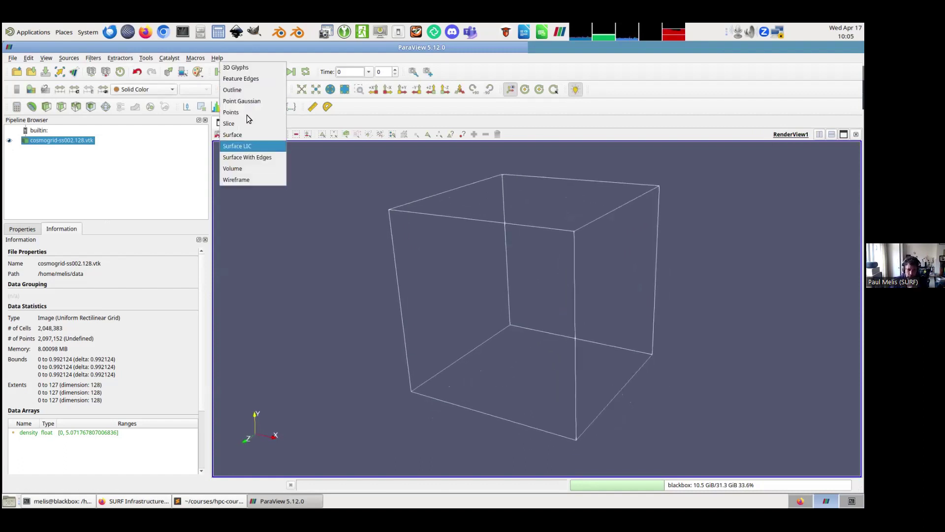
left_click(249, 165)
left_click_drag(550, 306, 429, 327)
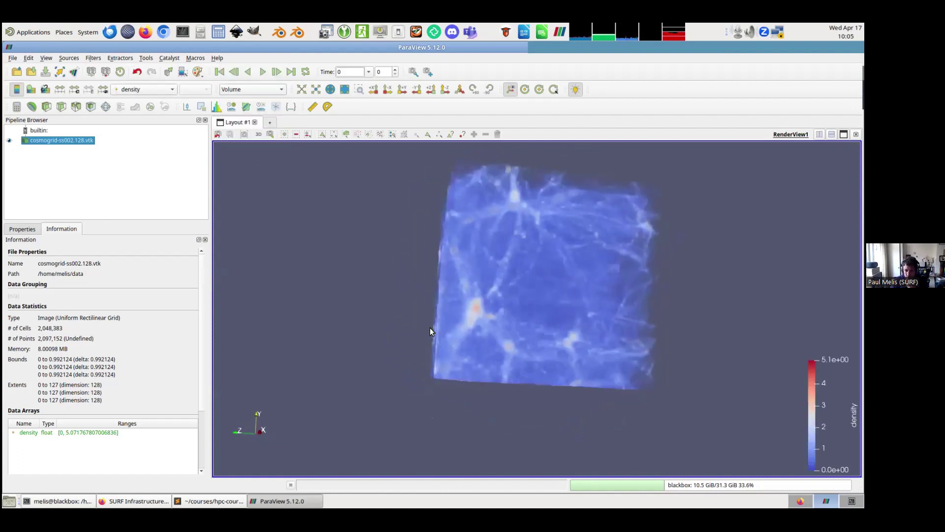
left_click_drag(588, 265, 506, 288)
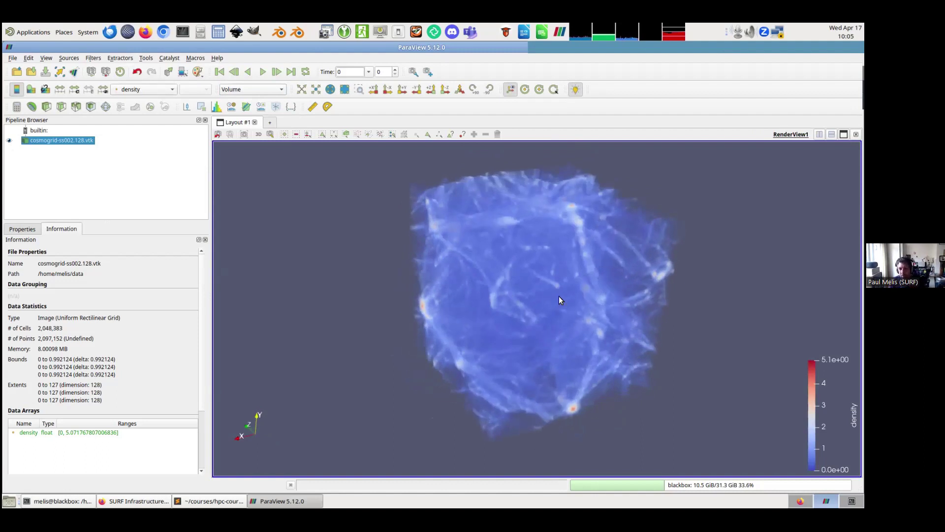
scroll(559, 296, "up", 2)
scroll(559, 297, "down", 1)
mouse_move(577, 303)
left_mouse_down()
mouse_move(561, 285)
mouse_move(584, 285)
mouse_move(580, 294)
left_mouse_up()
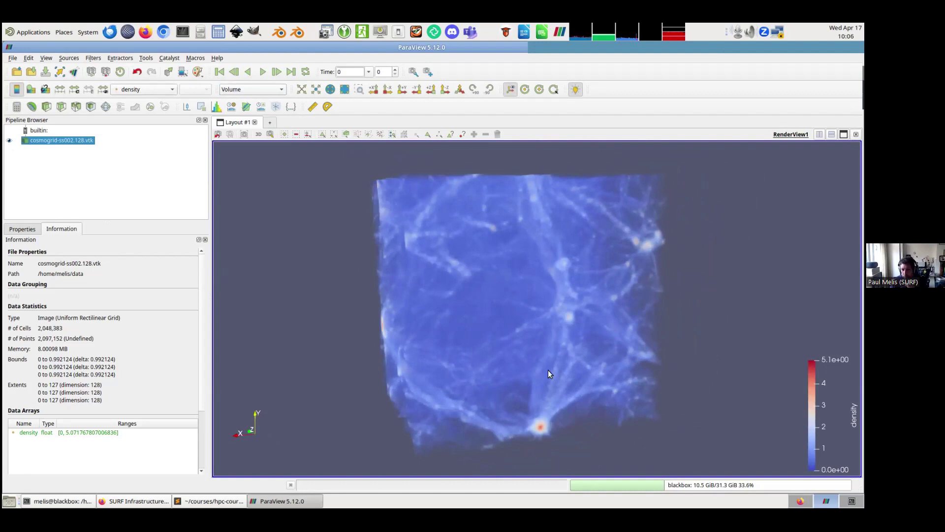
left_click_drag(385, 333, 533, 292)
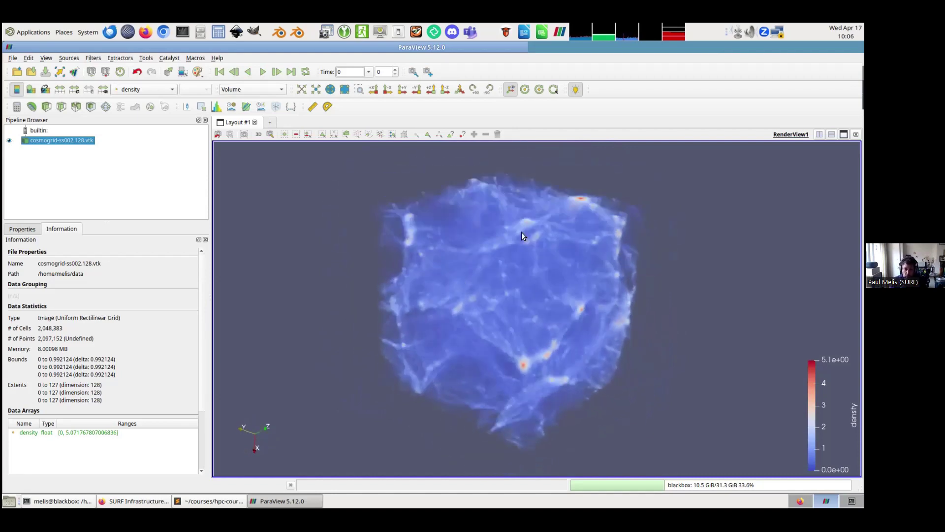
left_click_drag(527, 333, 468, 311)
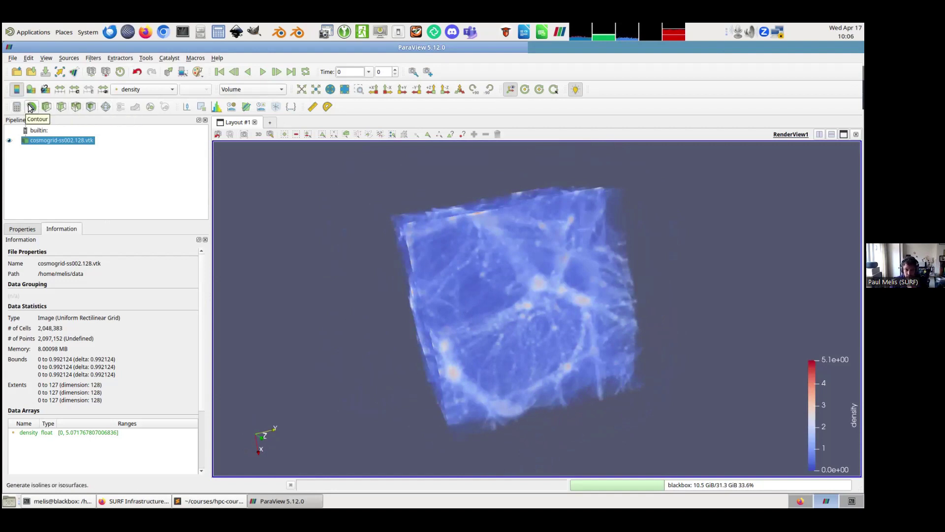
Apply a Clip filter to the cosmogrid volume using the default plane through its centre, normal to X.
left_click(46, 107)
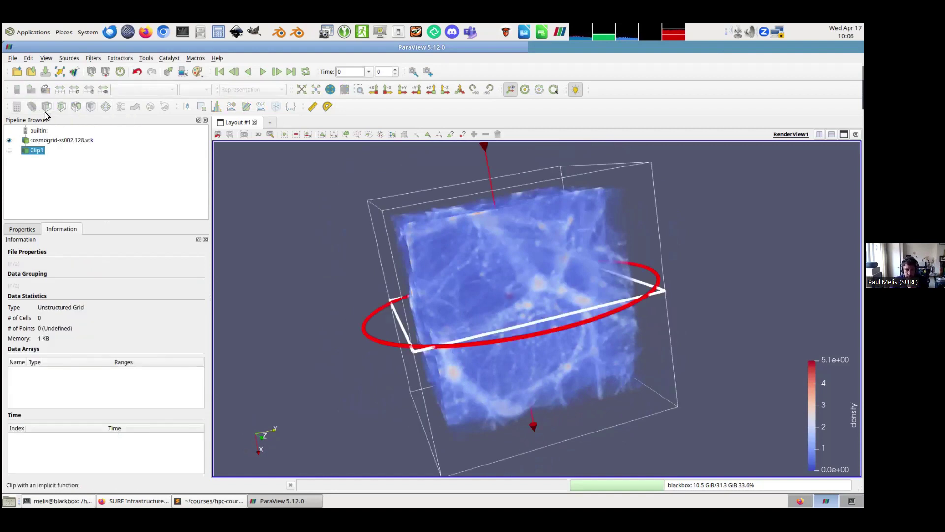
left_click(26, 226)
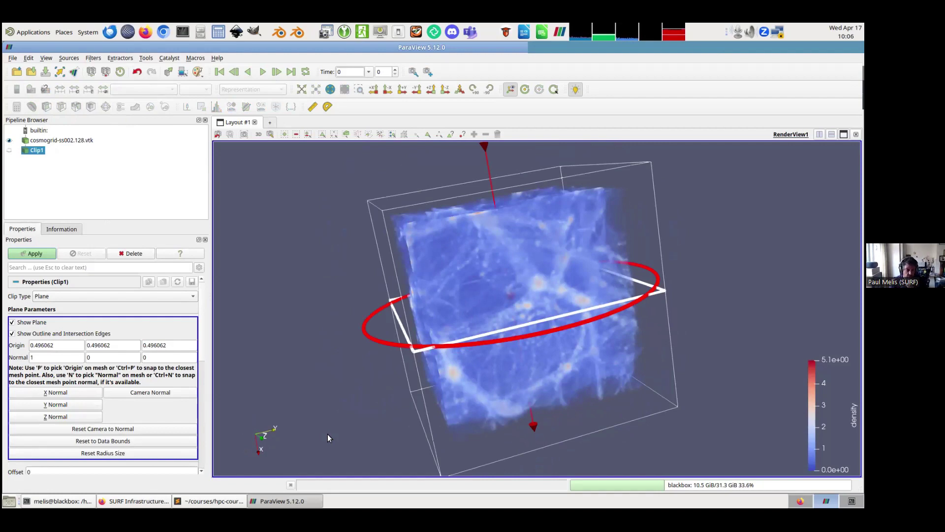
left_click_drag(377, 410, 384, 315)
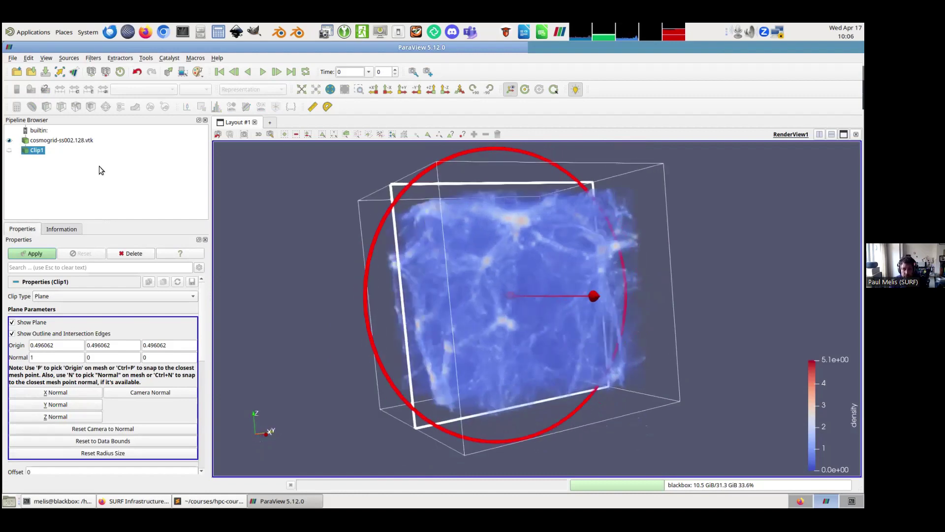
left_click(31, 253)
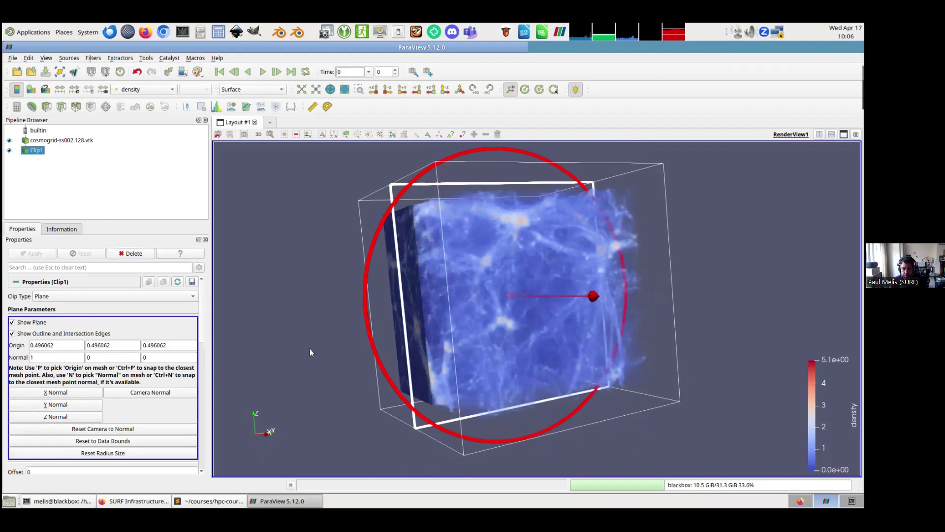
left_click_drag(309, 348, 331, 355)
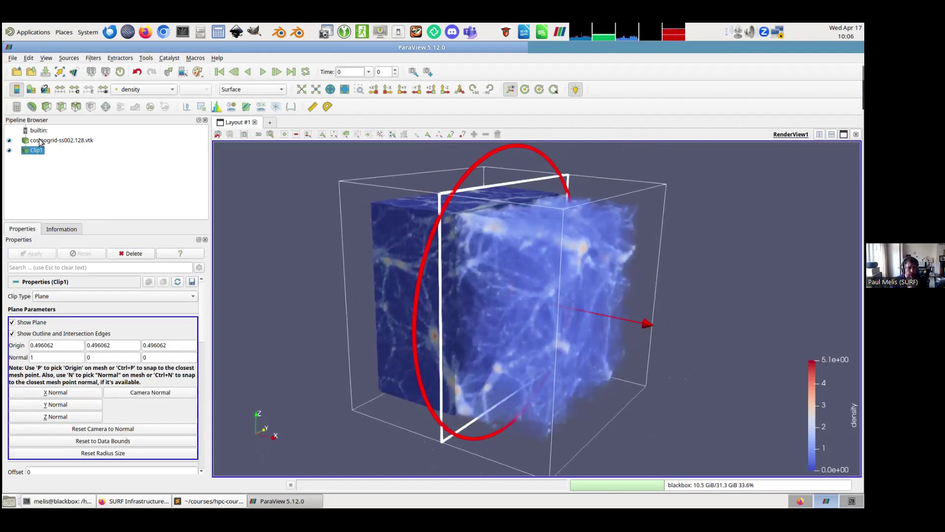
Hide the original cosmogrid dataset and the clip plane widget, and inspect the clipped half from several sides.
left_click(9, 140)
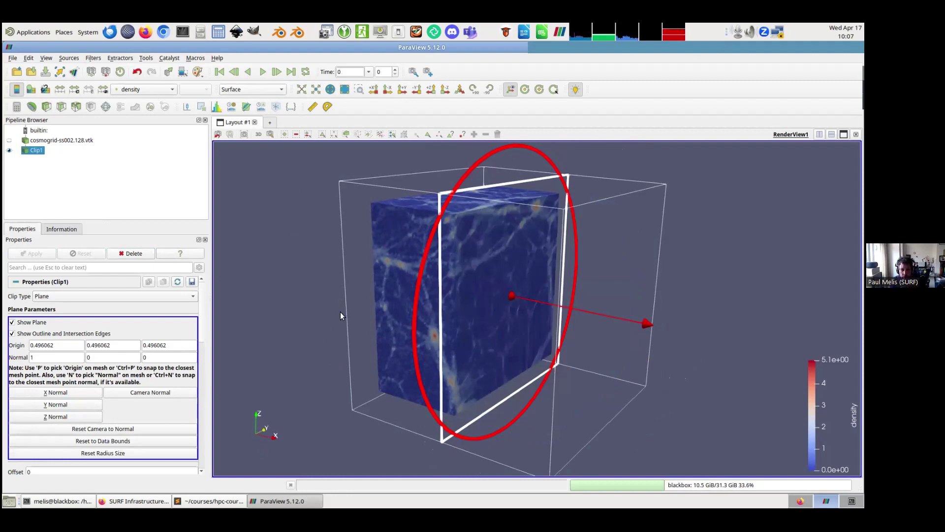
left_click_drag(306, 349, 262, 354)
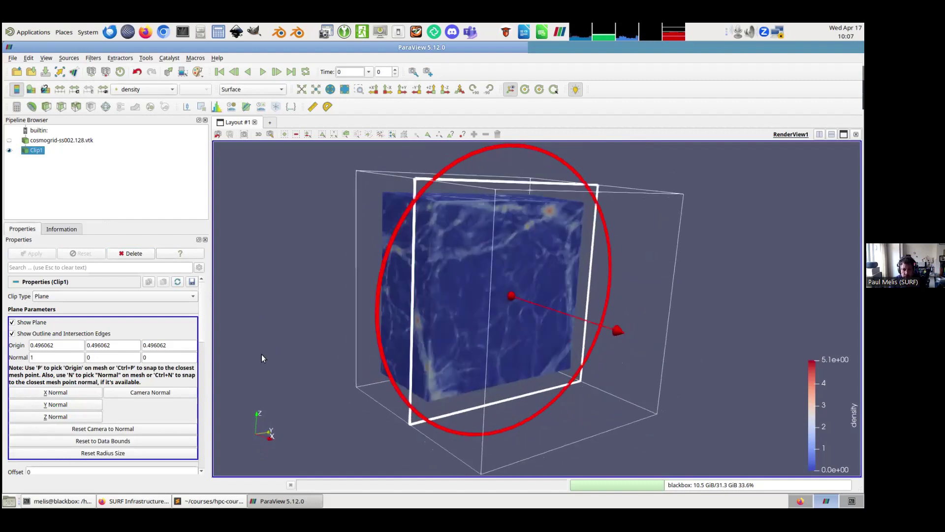
left_click(12, 322)
left_click_drag(352, 397, 524, 291)
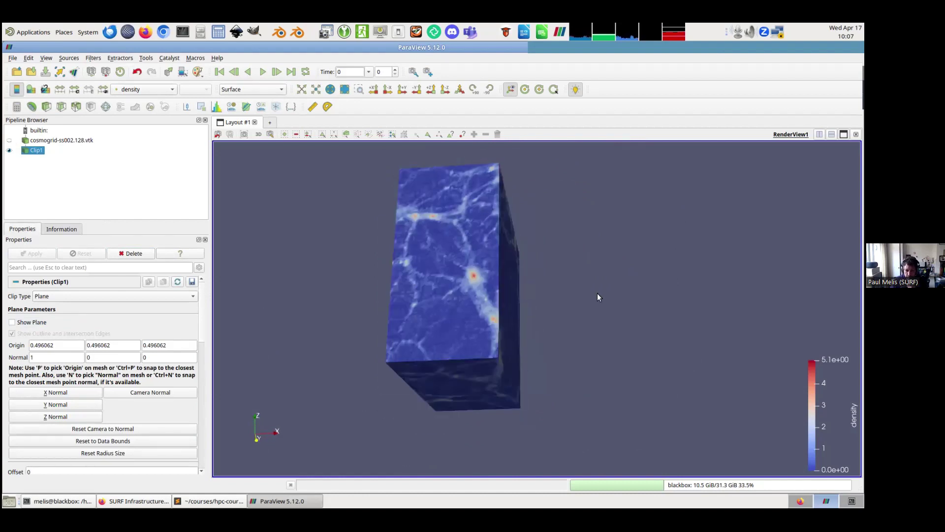
left_click_drag(579, 299, 529, 331)
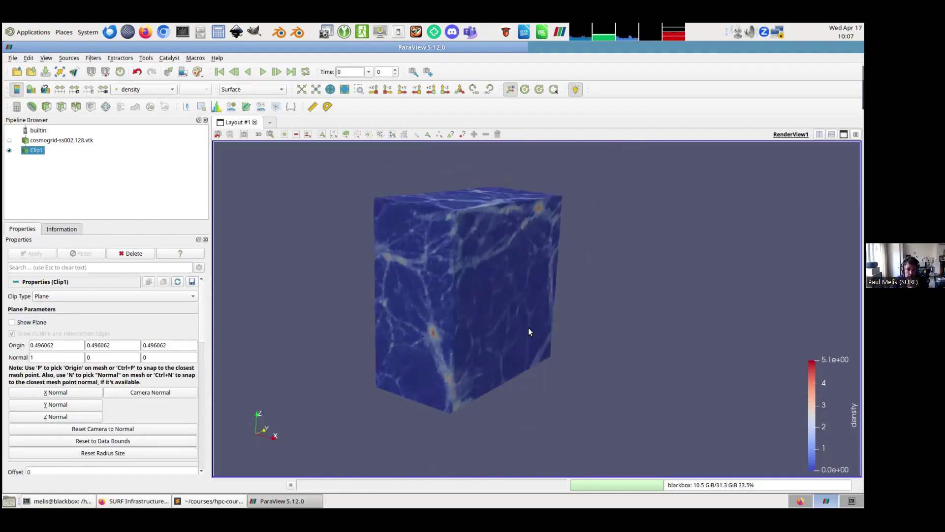
left_click_drag(471, 313, 498, 303)
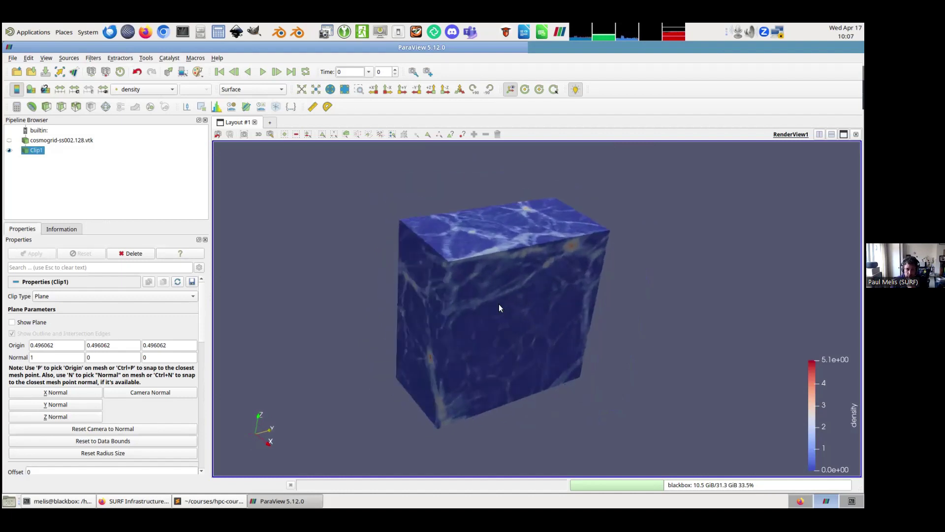
Change the clipped half's representation to Volume and inspect its density structures from several sides.
left_click(246, 89)
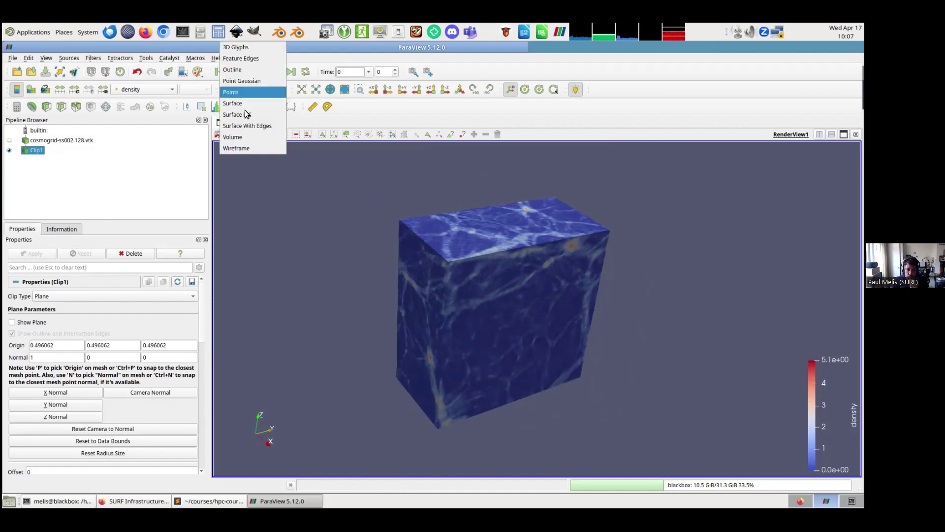
left_click(248, 137)
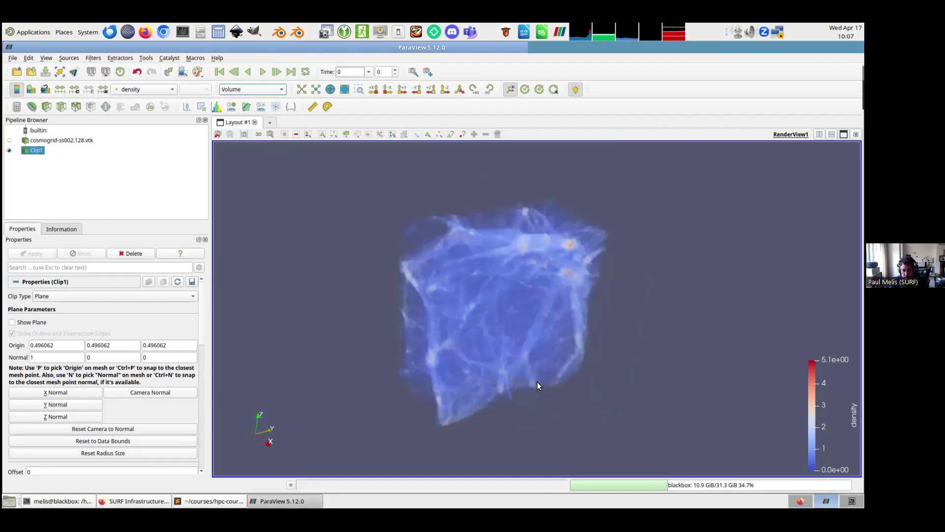
left_click_drag(537, 382, 542, 354)
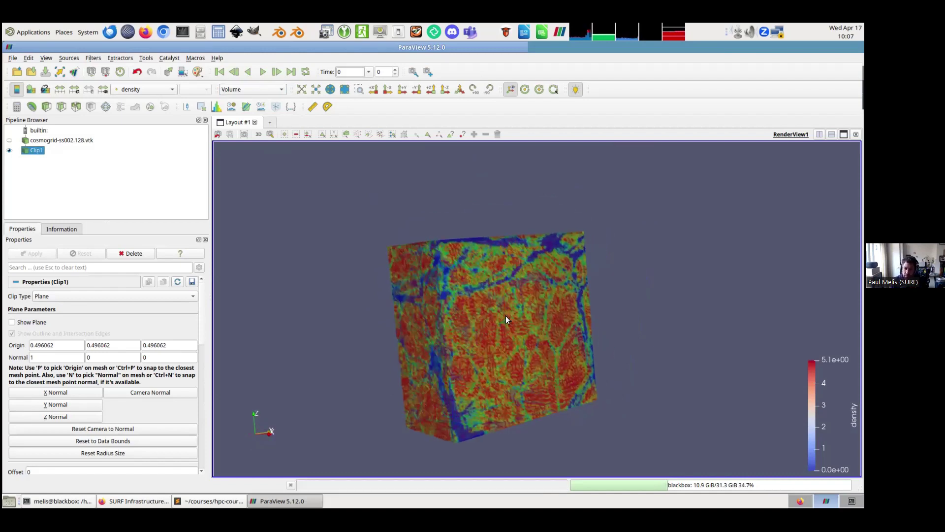
left_click_drag(400, 318, 482, 312)
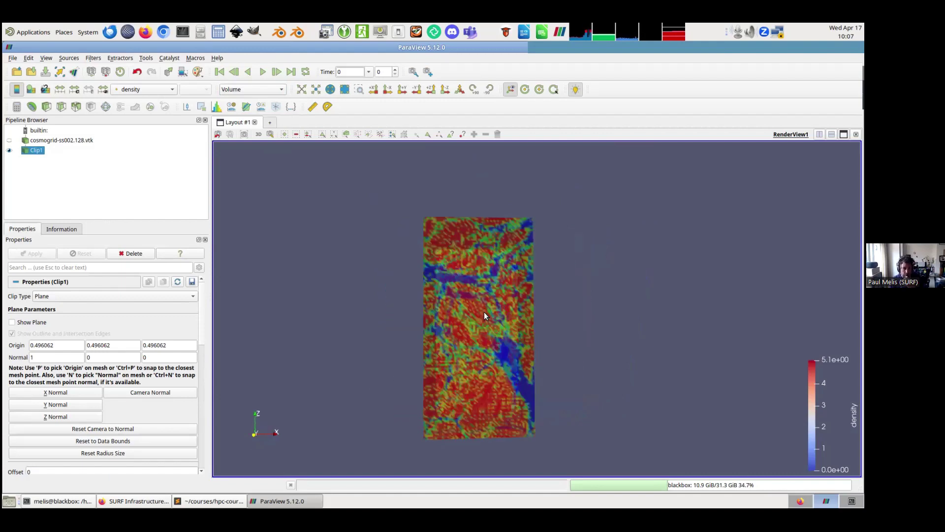
Compare the grid type, cell and point counts and memory use of Clip1 with those of cosmogrid-ss002.128.vtk.
left_click(60, 229)
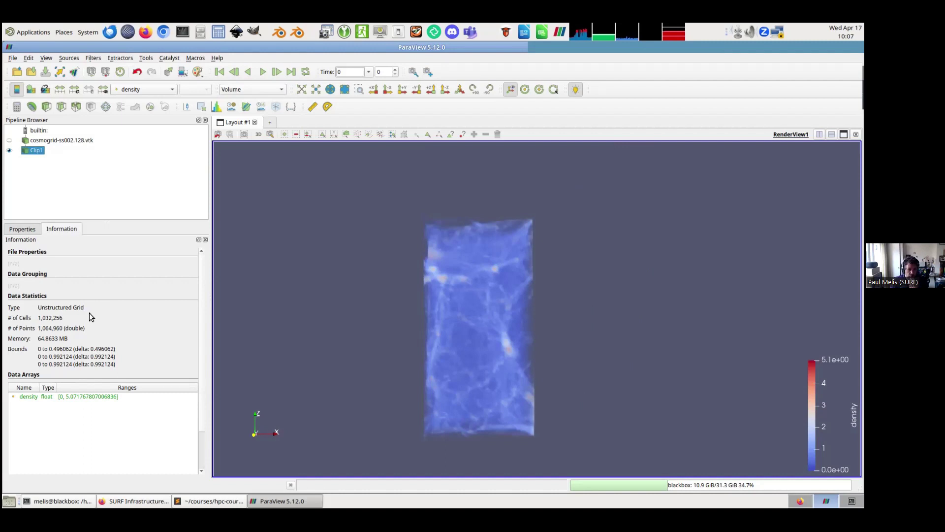
left_click(44, 141)
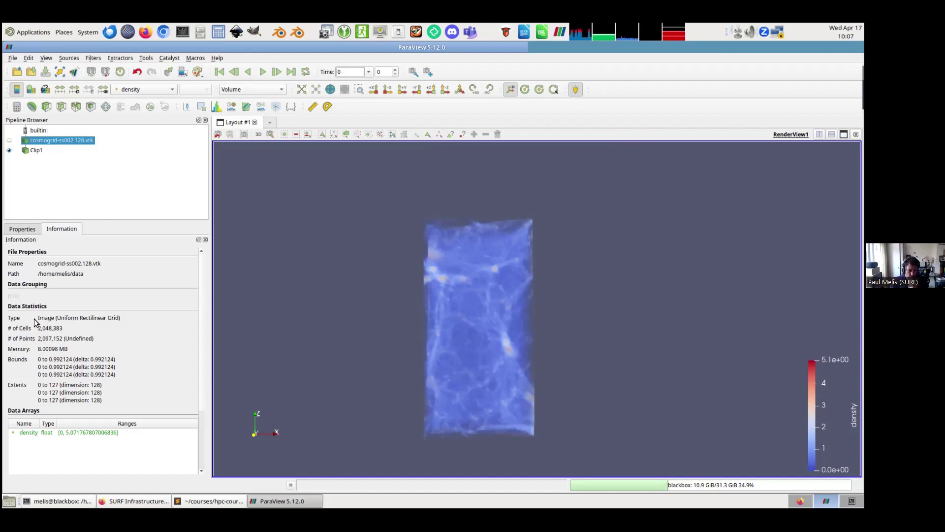
left_click(39, 149)
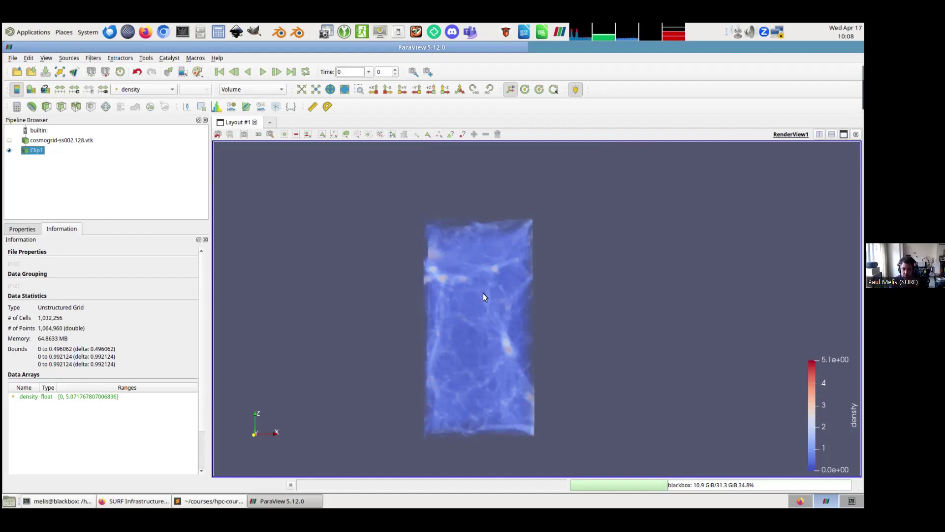
left_click_drag(607, 297, 569, 312)
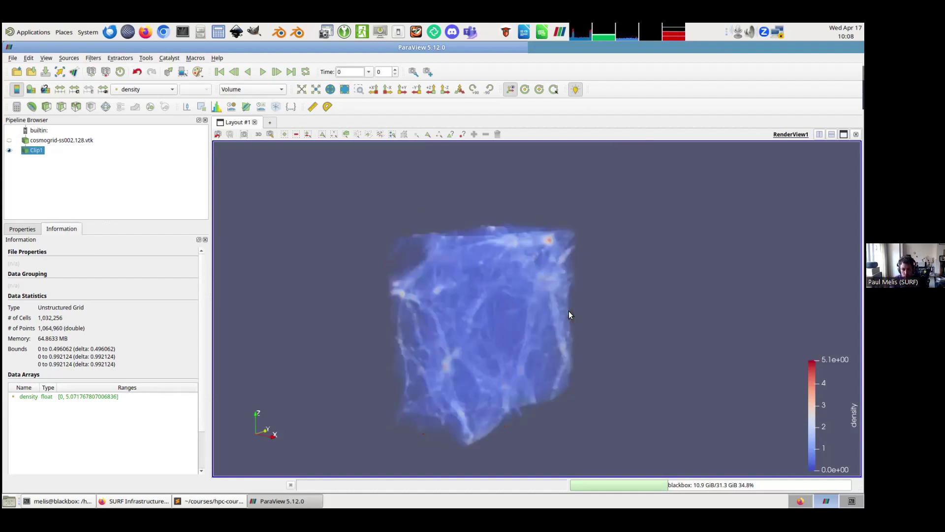
left_click_drag(533, 253, 521, 265)
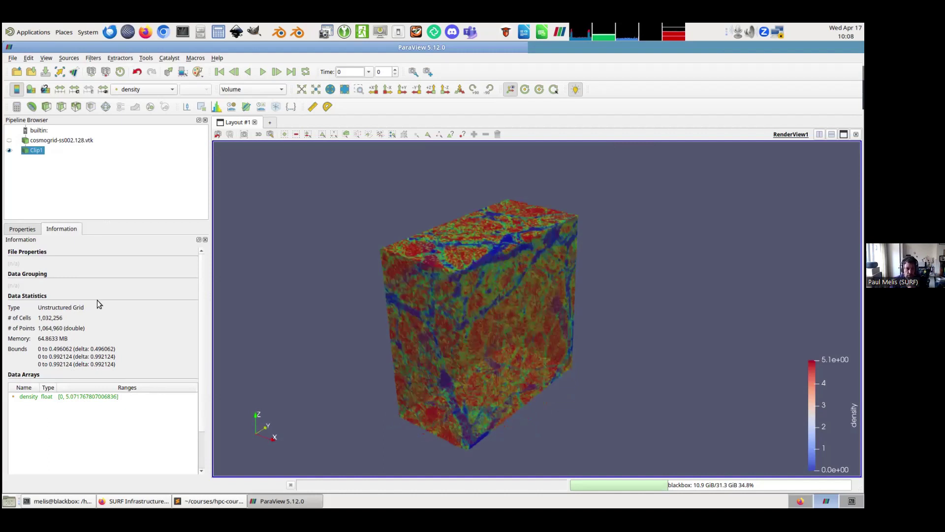
Delete the Clip1 filter and centre the full cosmogrid volume in the view.
left_click(19, 229)
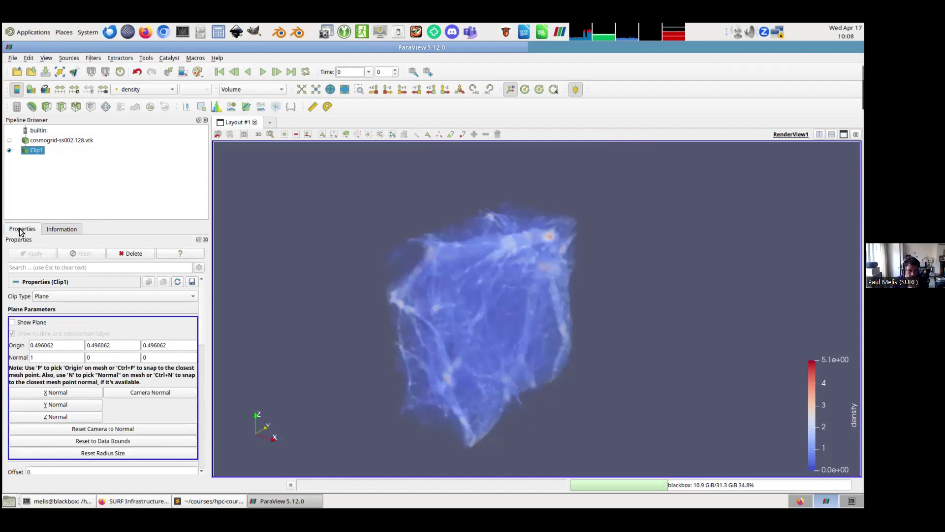
left_click(118, 256)
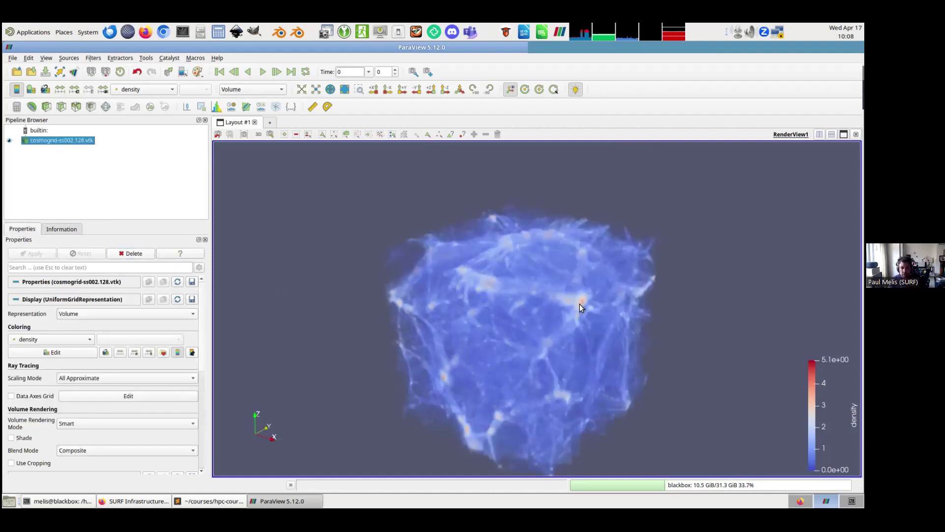
middle_click_drag(535, 326, 537, 304)
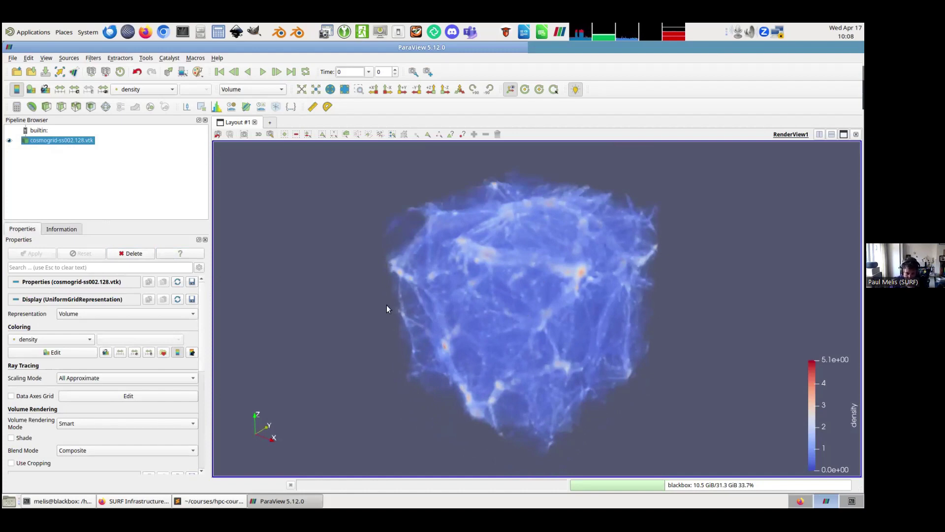
Apply a Contour filter to the cosmogrid dataset, contouring by density with a single isosurface value of 1.
left_click(31, 109)
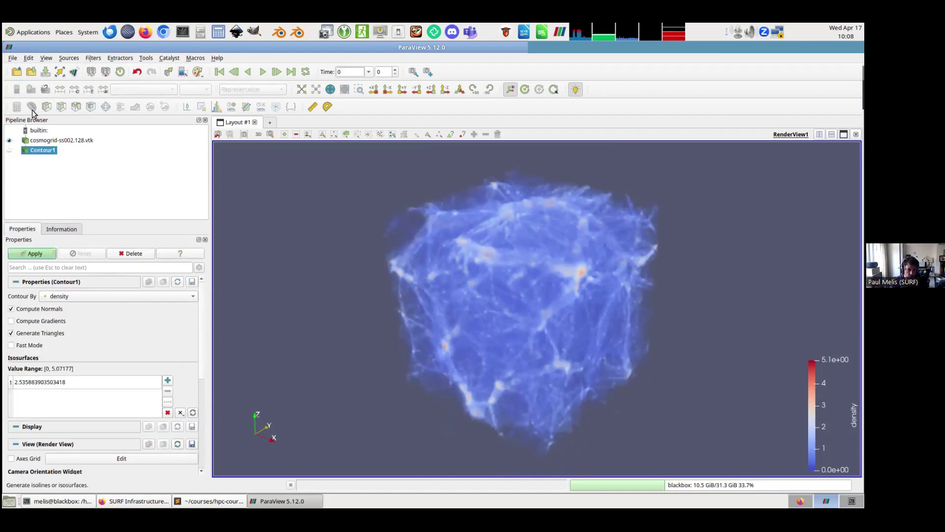
double_click(51, 380)
type("1")
key("Return")
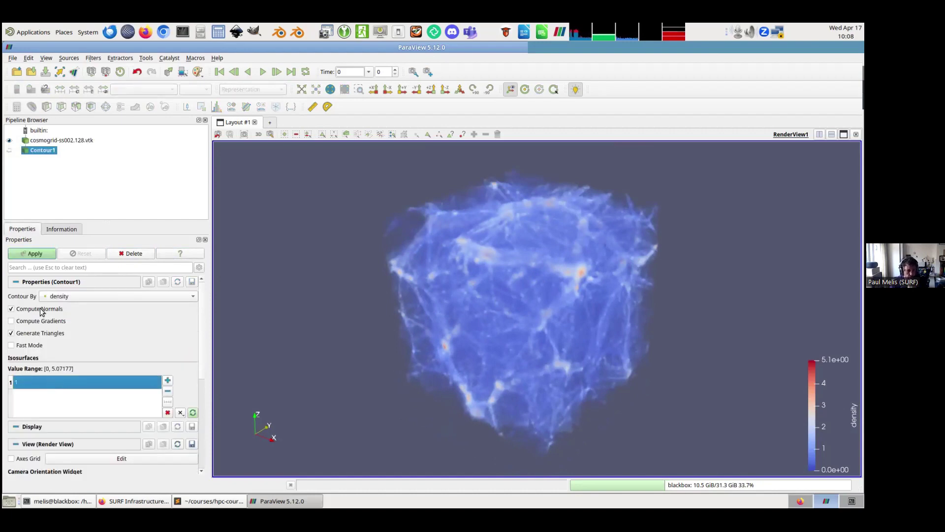
left_click(28, 256)
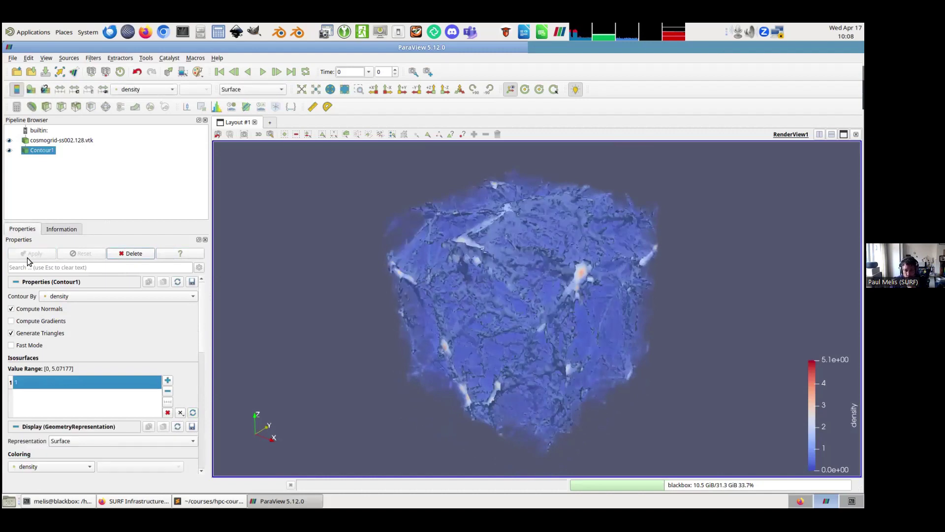
Hide the original cosmogrid volume and inspect the density isosurface from several sides.
left_click(9, 140)
left_click_drag(503, 326, 539, 293)
scroll(538, 294, "up", 3)
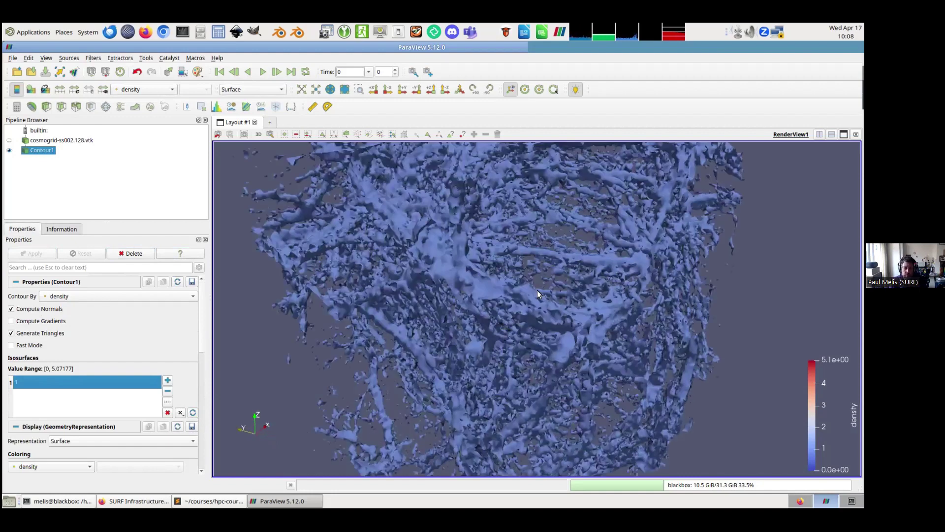
left_click_drag(571, 298, 458, 333)
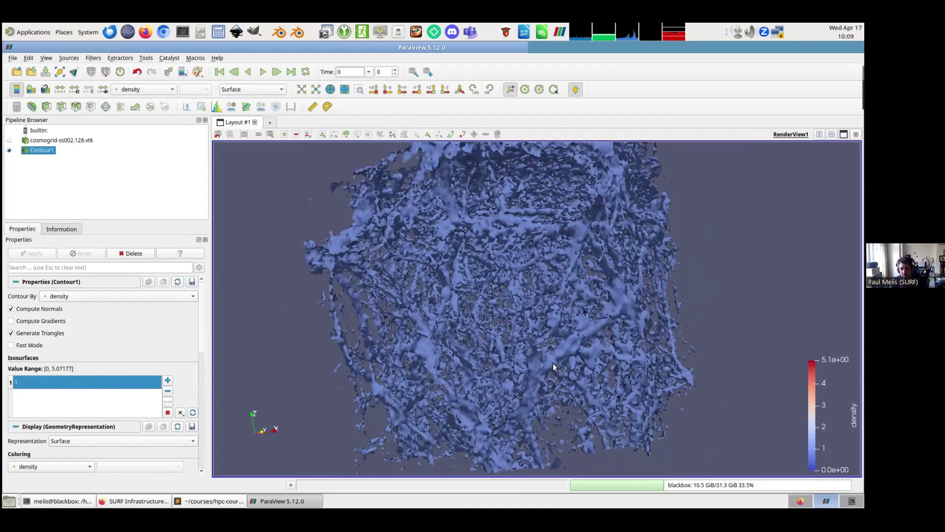
left_click_drag(617, 292, 507, 303)
Set the contour's isosurface value to 5, apply it, and examine the resulting mesh's data statistics.
double_click(122, 377)
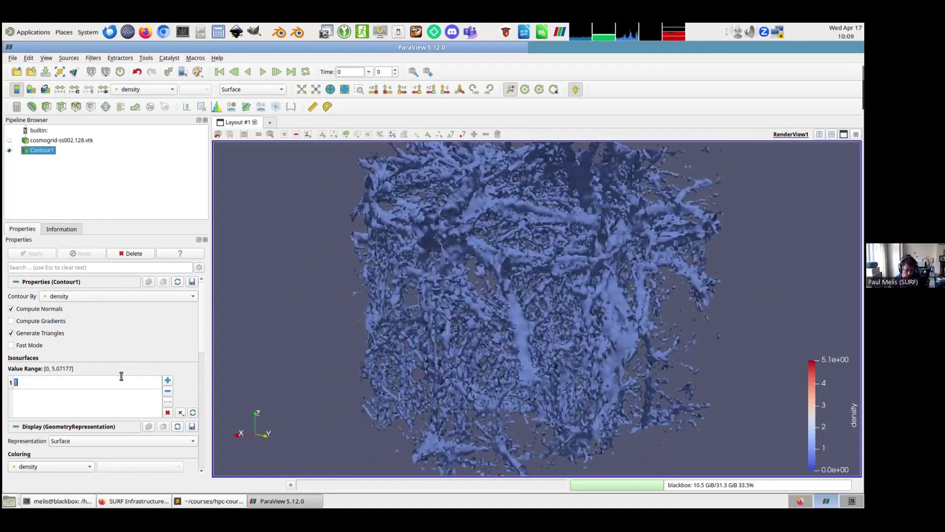
type("5")
key("Return")
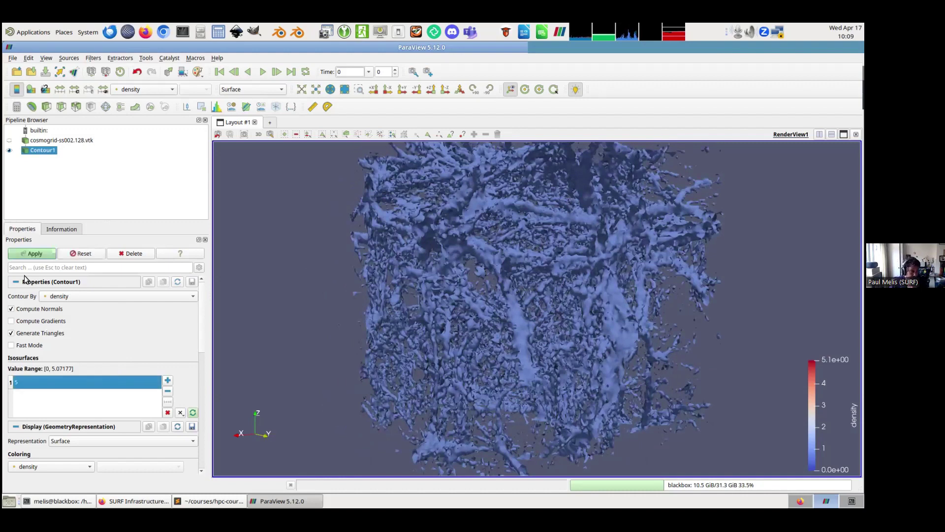
left_click(15, 254)
left_click_drag(578, 298, 524, 306)
left_click_drag(578, 309, 517, 315)
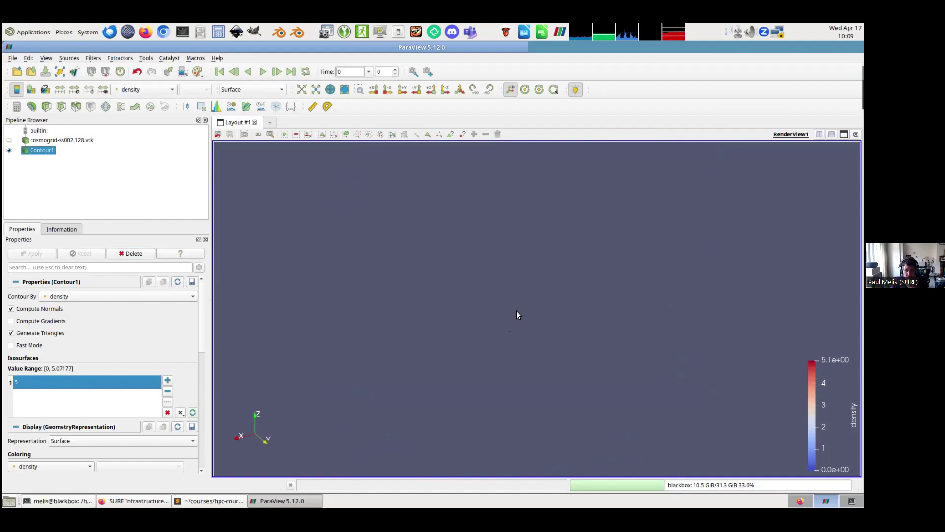
left_click(61, 229)
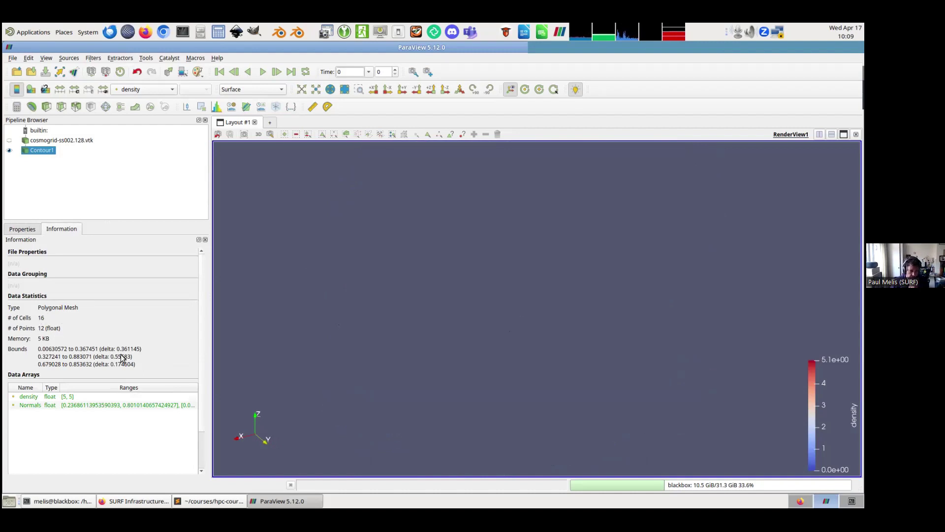
left_click_drag(336, 341, 416, 331)
Set the contour's isosurface value to 4, apply it, and inspect the high-density spots from several sides.
left_click(22, 229)
double_click(31, 382)
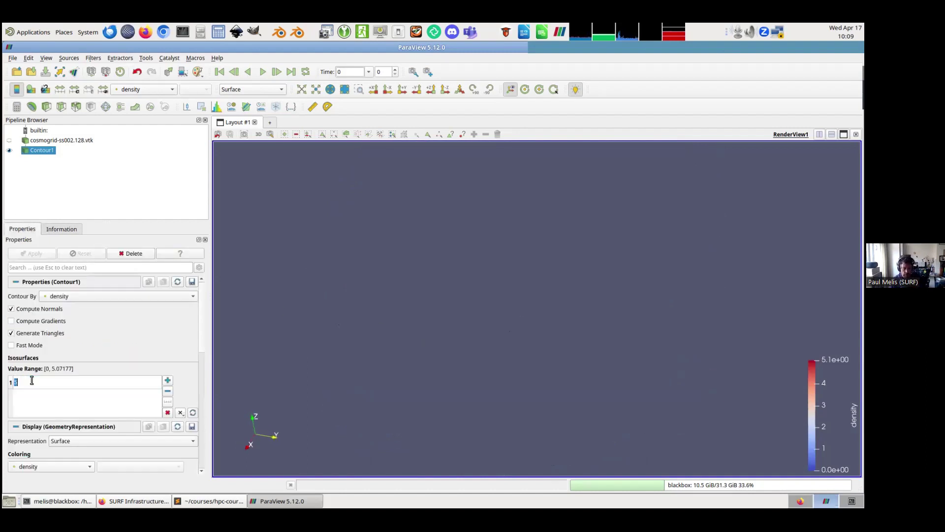
type("4")
key("Return")
left_click(26, 254)
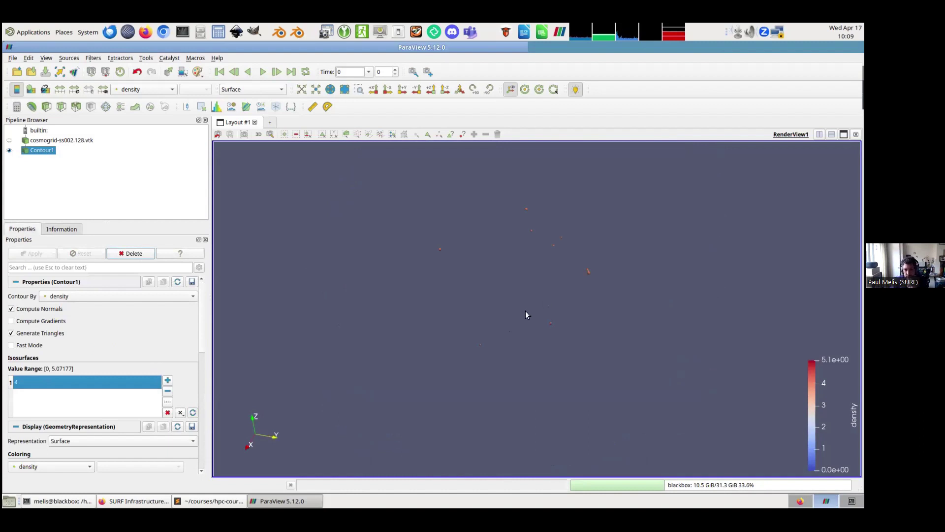
left_click_drag(526, 314, 570, 279)
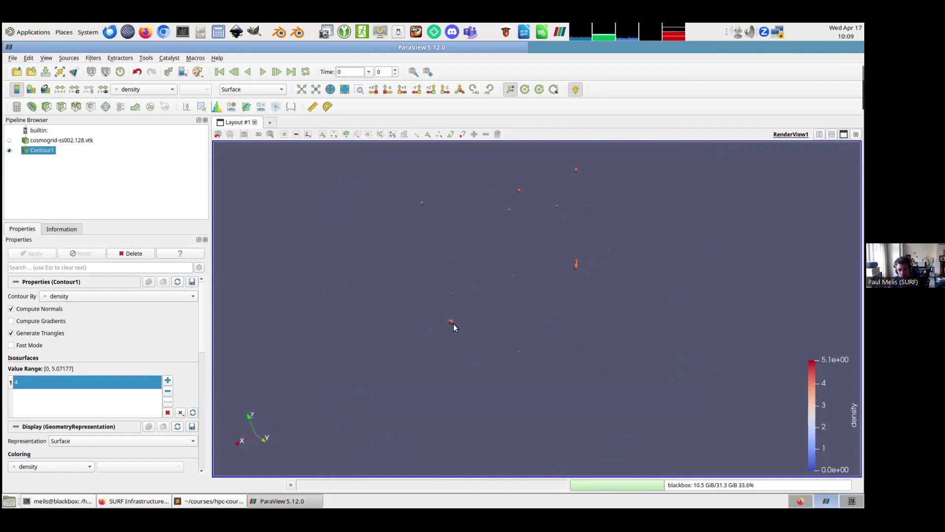
left_click_drag(625, 240, 565, 280)
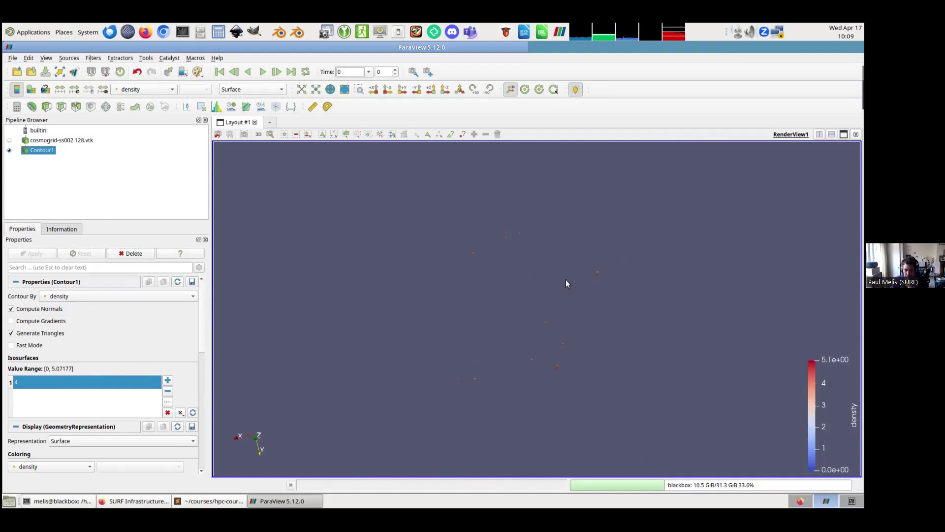
Show the cosmogrid dataset again and change its representation to Outline to frame the isosurfaces.
left_click(10, 140)
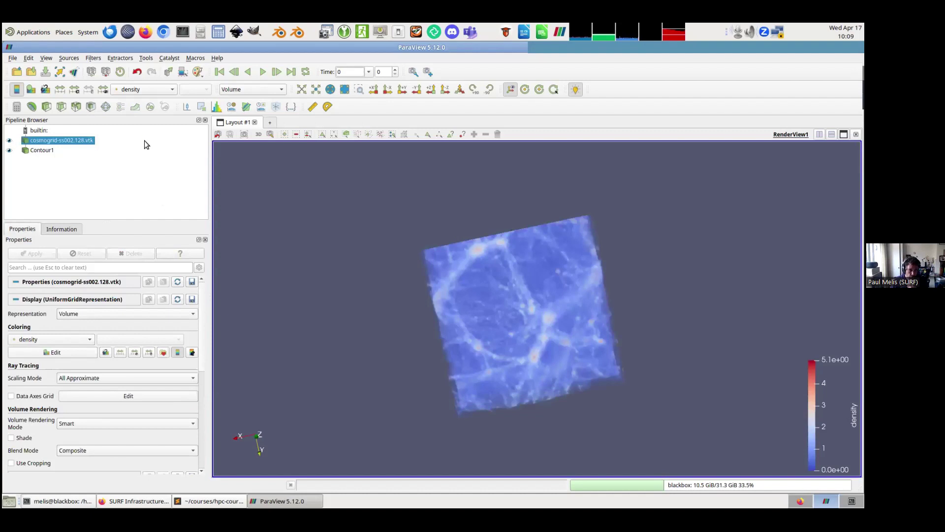
left_click(253, 93)
left_click(259, 70)
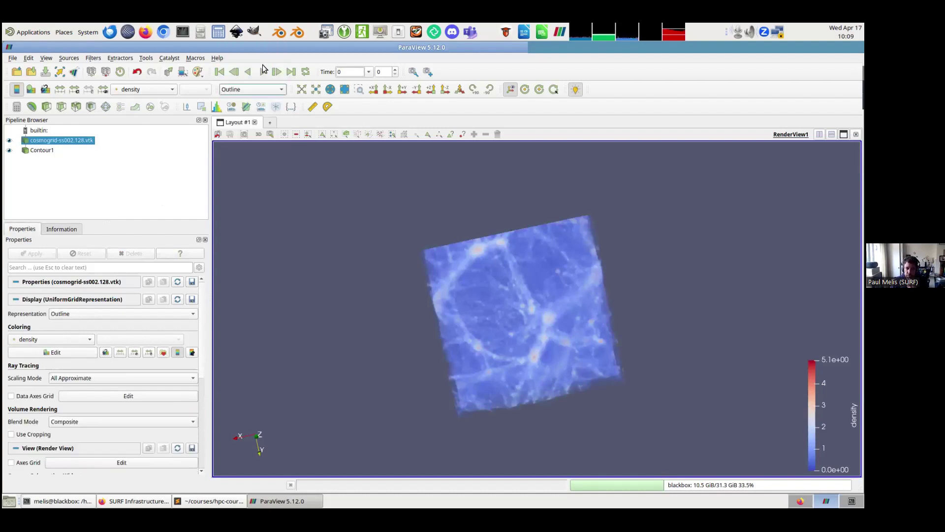
left_click_drag(569, 325, 524, 323)
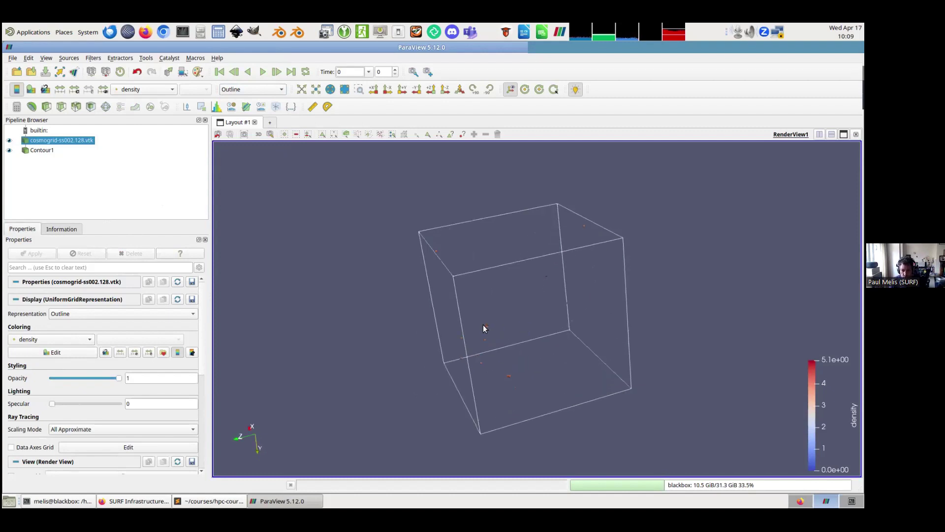
Select Contour1 and examine how its isosurfaces are distributed inside the outline box from several sides.
left_click(46, 150)
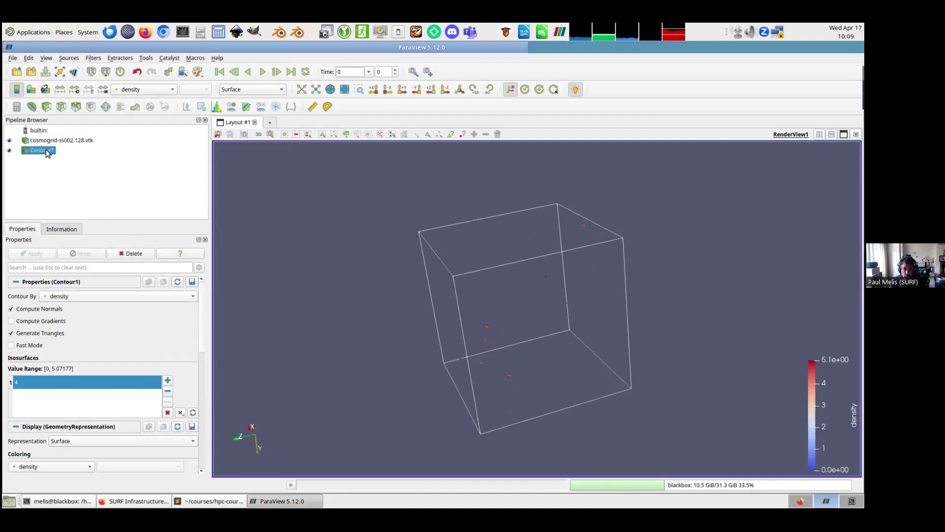
left_click_drag(586, 291, 411, 267)
mouse_move(492, 318)
left_mouse_down()
mouse_move(517, 314)
mouse_move(510, 268)
mouse_move(481, 258)
mouse_move(498, 348)
mouse_move(492, 327)
left_mouse_up()
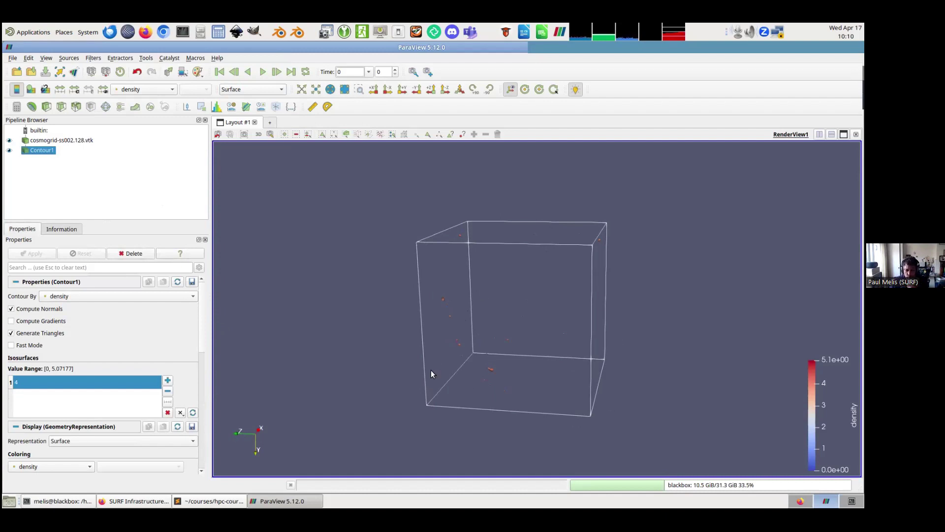
left_click_drag(431, 373, 530, 341)
scroll(529, 341, "up", 3)
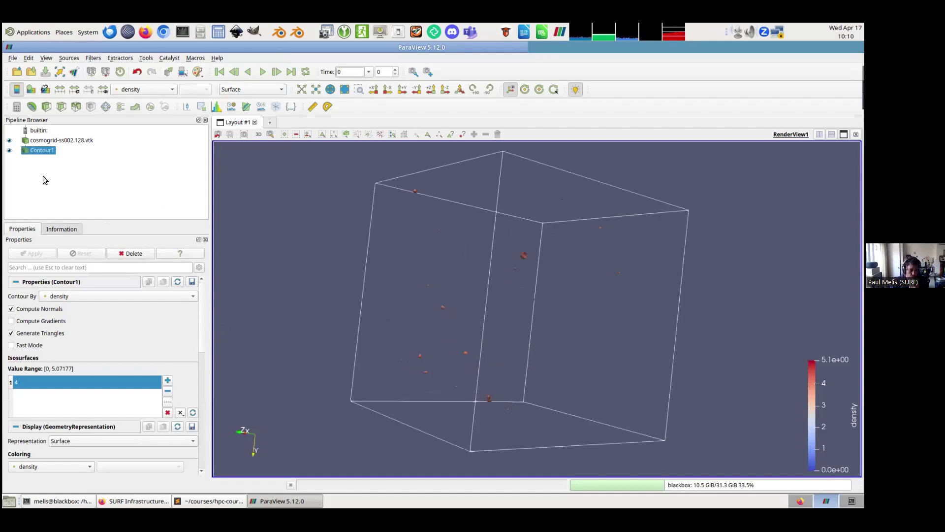
left_click_drag(282, 234, 436, 297)
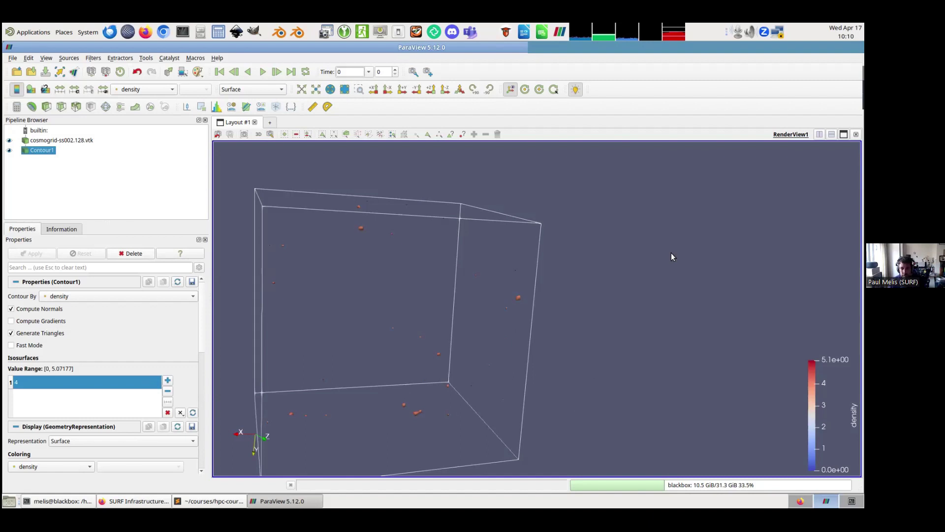
left_click_drag(494, 271, 457, 260)
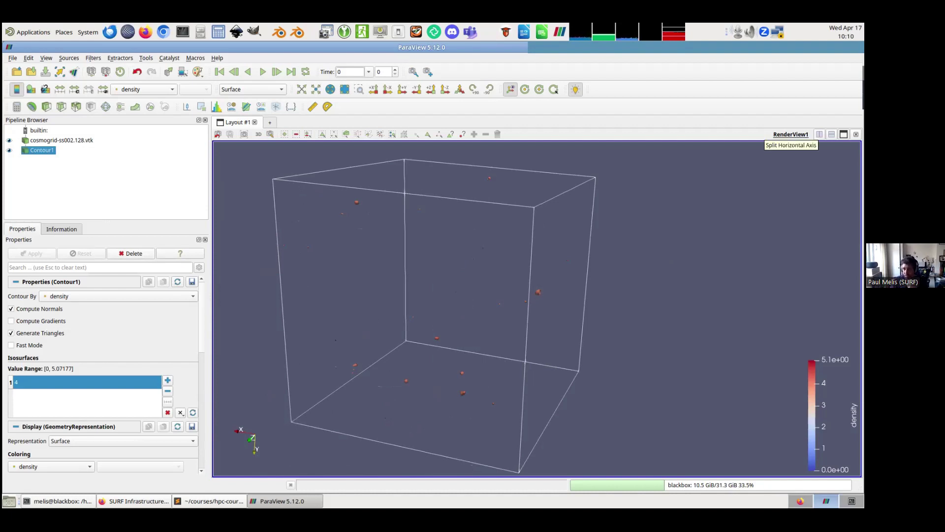
Split the layout side by side and create a second Render View in the empty half.
left_click(819, 134)
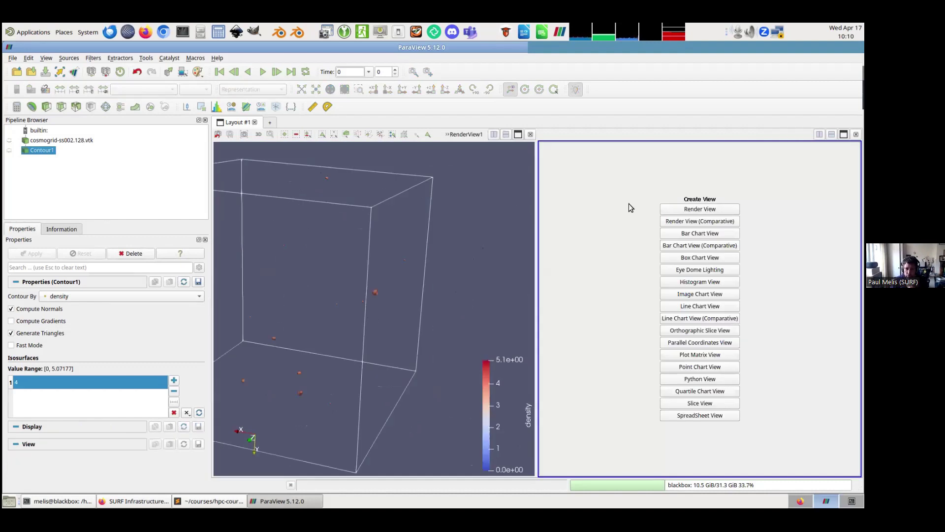
left_click(685, 209)
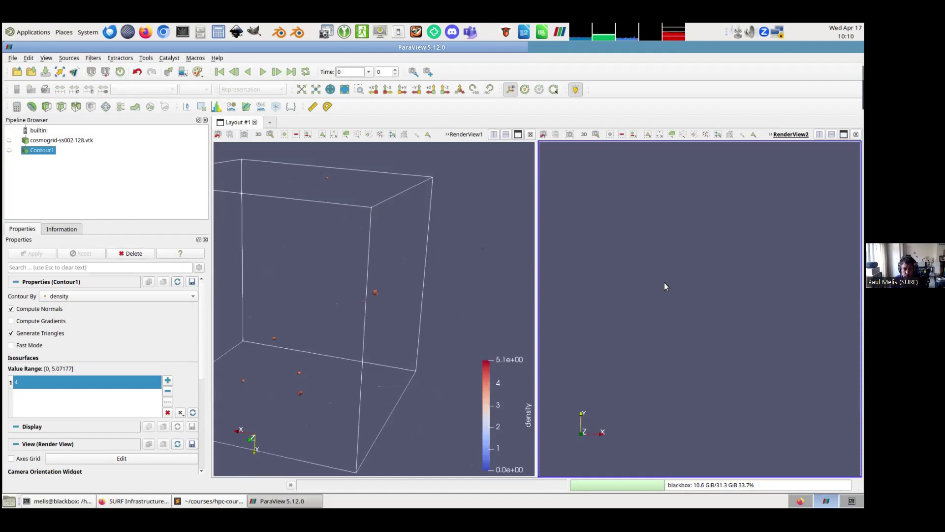
Show Contour1 in the new render view; in the first view, hide it and display the cosmogrid dataset as Volume.
left_click(9, 150)
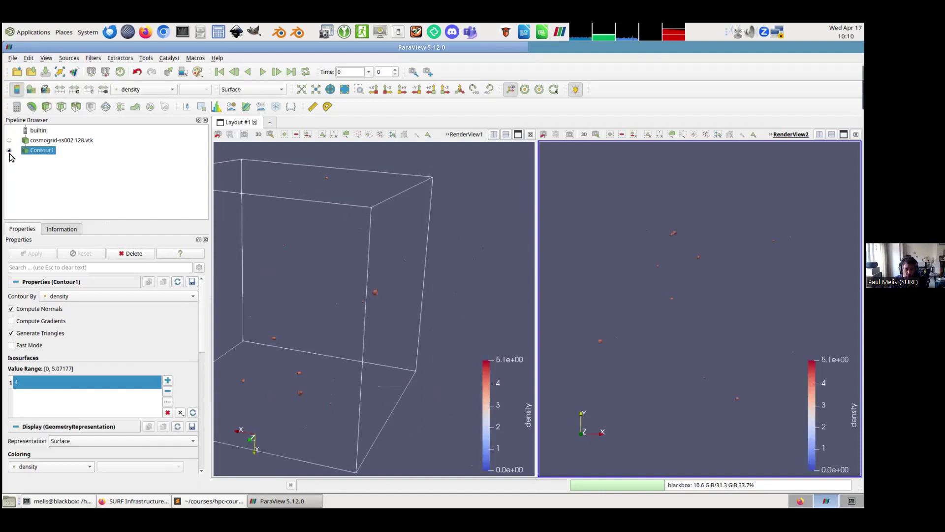
left_click(365, 247)
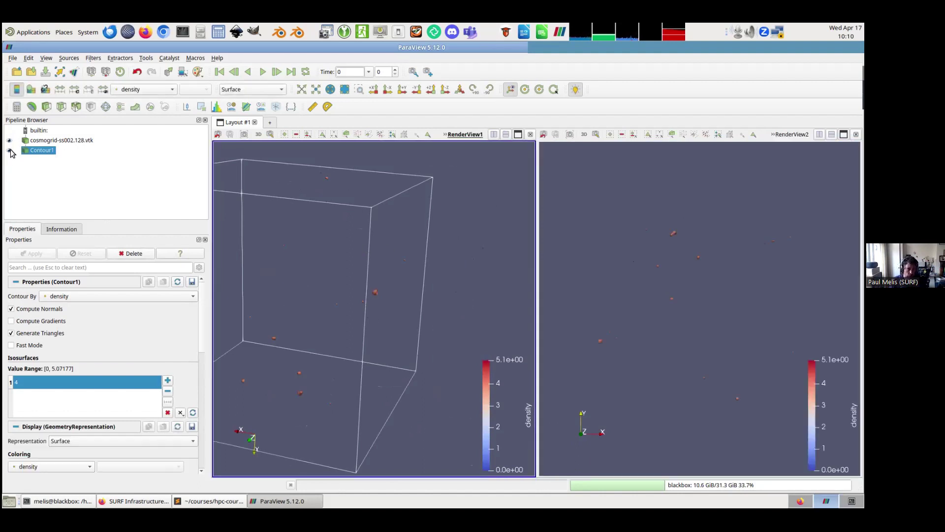
left_click(40, 140)
left_click(227, 92)
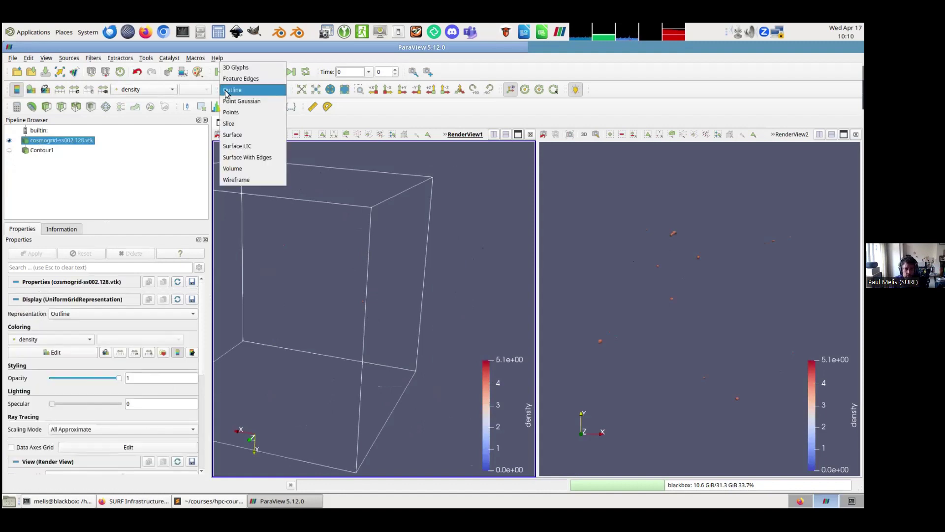
left_click(225, 172)
scroll(295, 267, "down", 2)
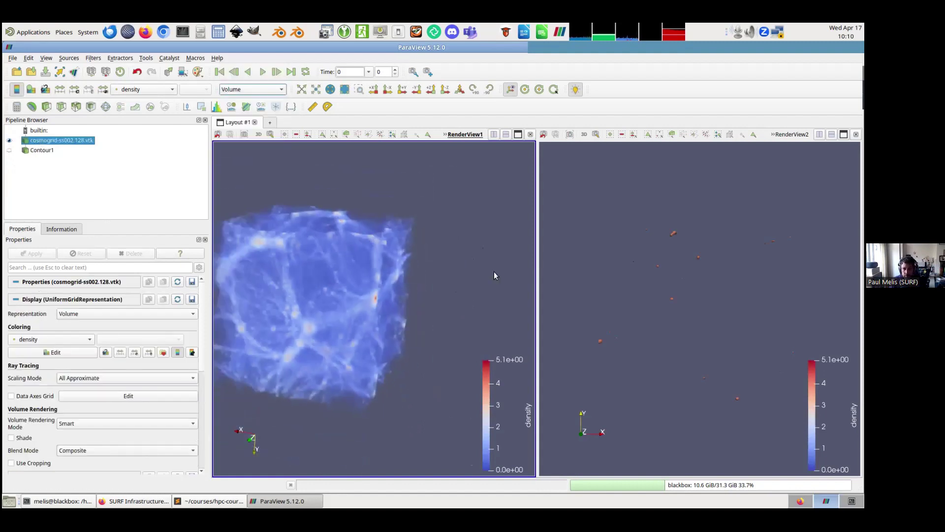
Select Contour1 in the second render view and apply an isosurface value of 2.5.
left_click(578, 274)
left_click(44, 150)
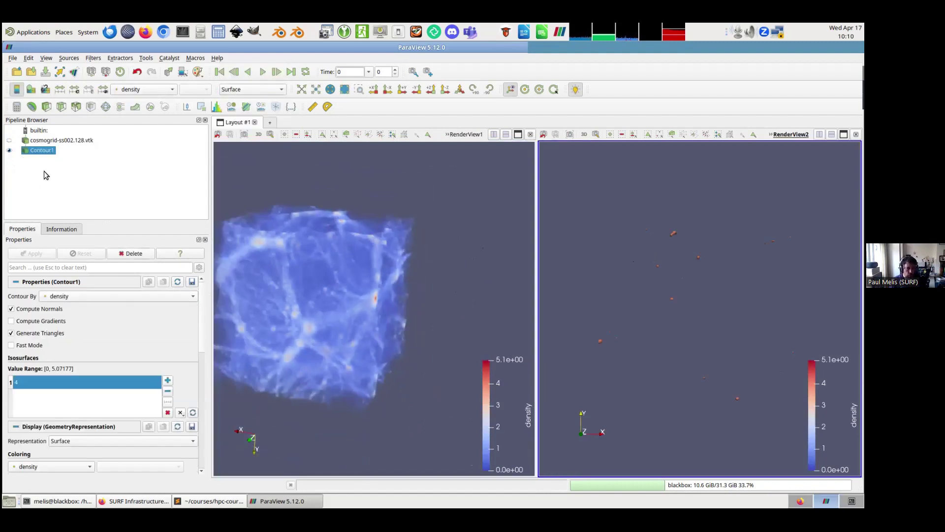
double_click(79, 382)
type("2.5")
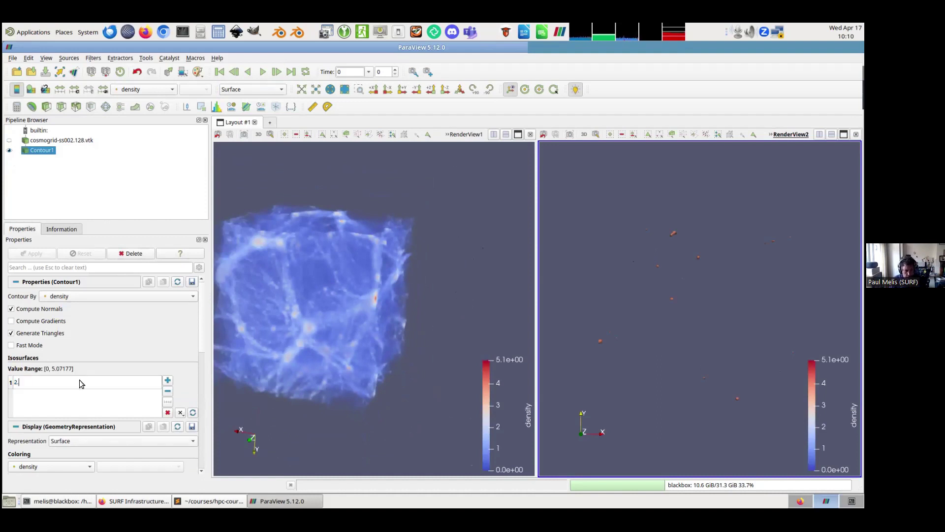
key("Return")
key("Return")
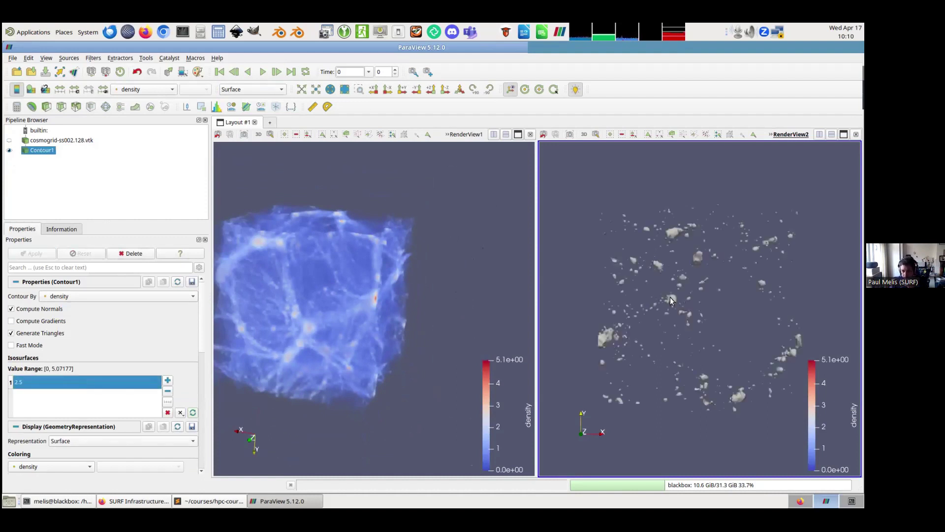
Link the camera of the volume view with the isosurface view and rotate both together.
mouse_move(376, 303)
left_mouse_down()
mouse_move(432, 300)
mouse_move(389, 291)
left_mouse_up()
left_click_drag(730, 294, 739, 288)
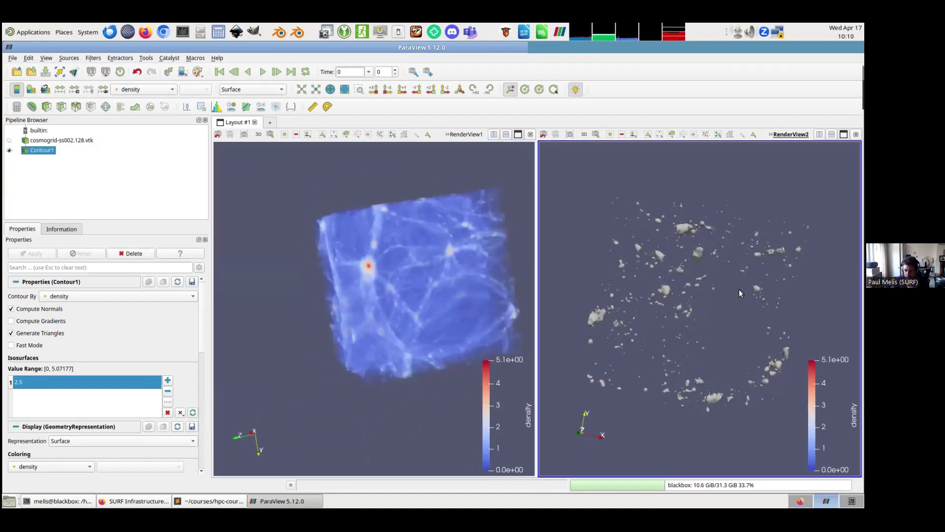
left_click_drag(341, 279, 377, 292)
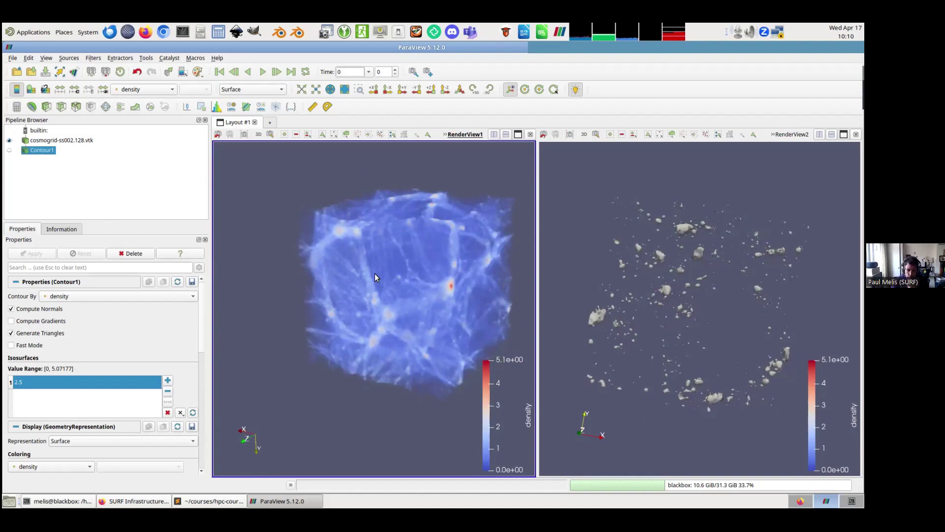
right_click(374, 273)
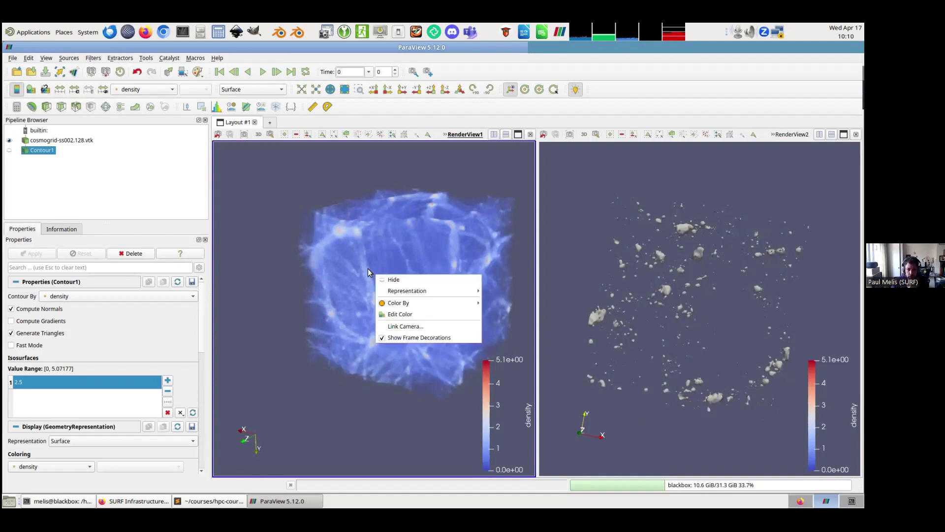
left_click(396, 324)
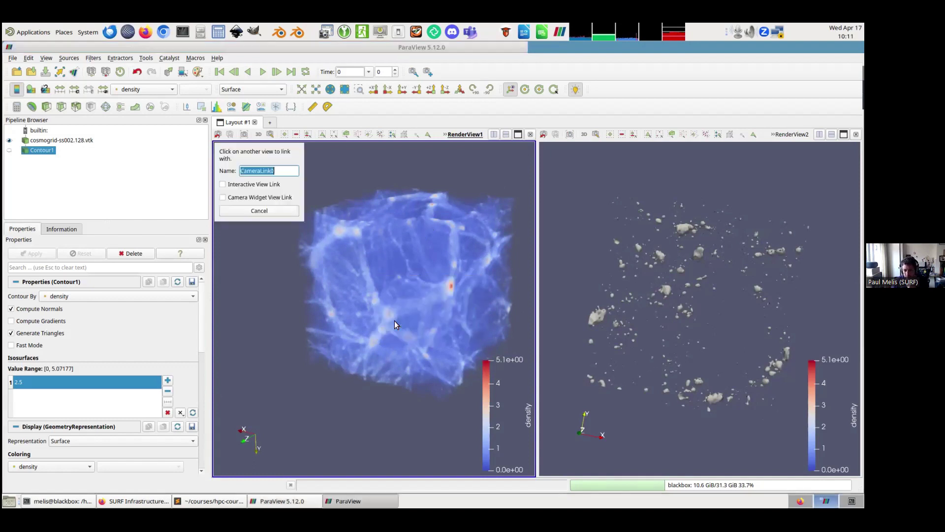
left_click(726, 289)
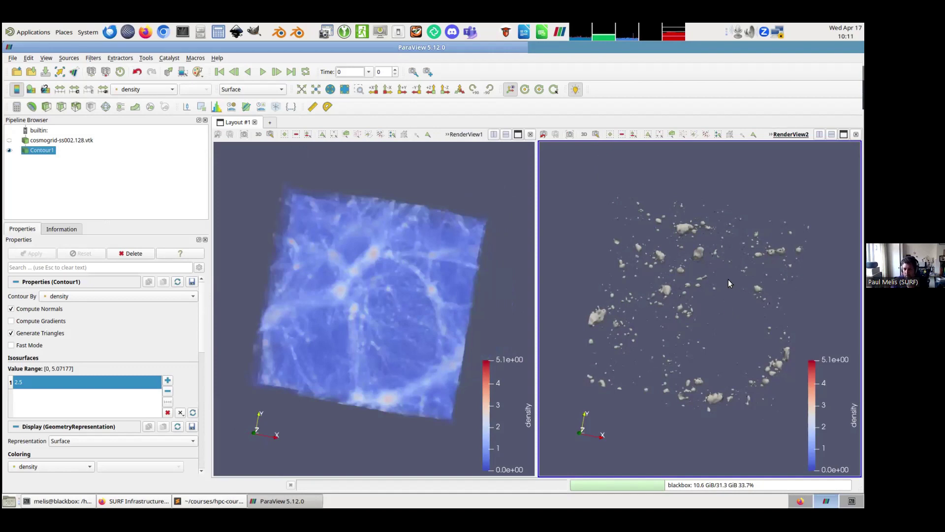
left_click_drag(728, 280, 704, 349)
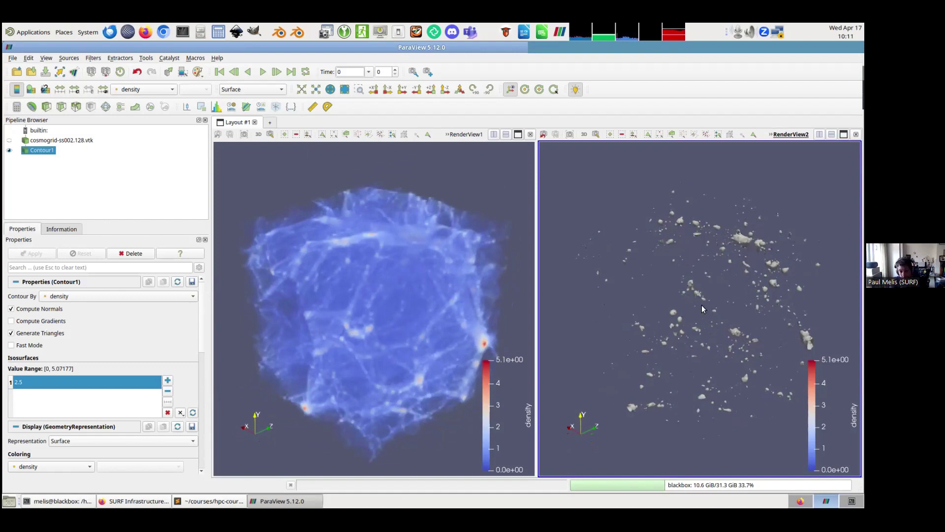
left_click_drag(708, 344, 675, 311)
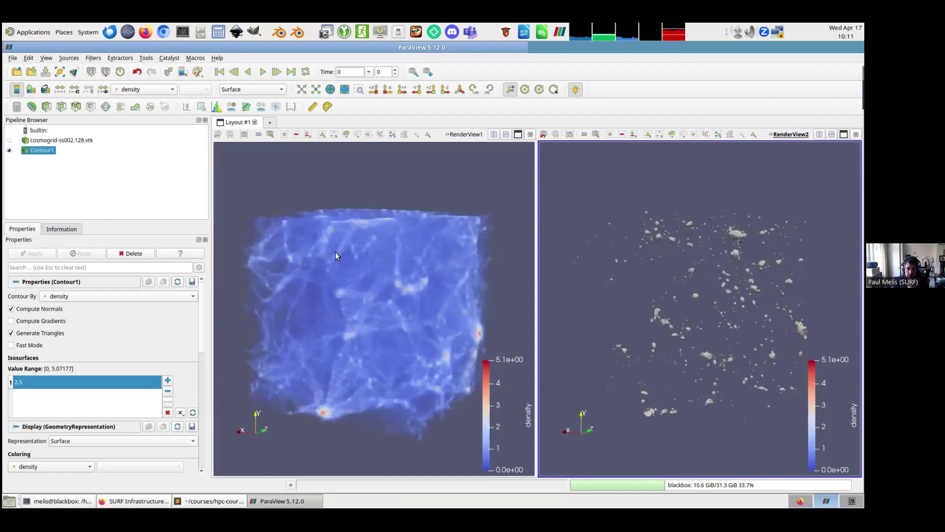
Add a second layout containing a single Render View and show Contour1 in it.
left_click(270, 122)
left_click(515, 213)
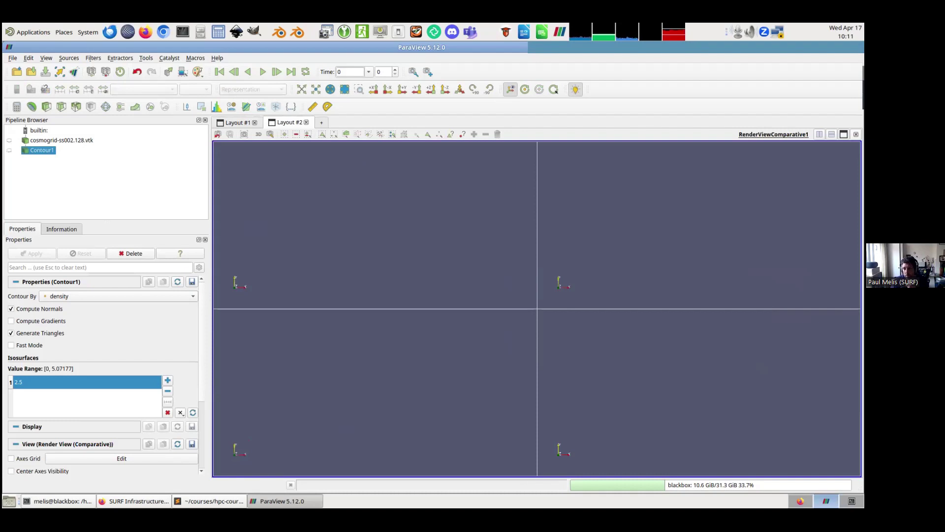
left_click(856, 135)
left_click(550, 211)
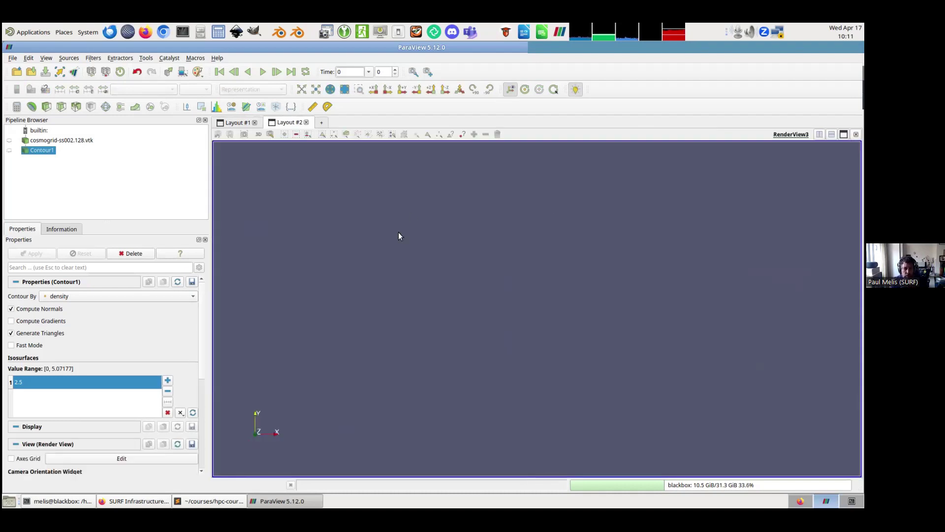
left_click(9, 150)
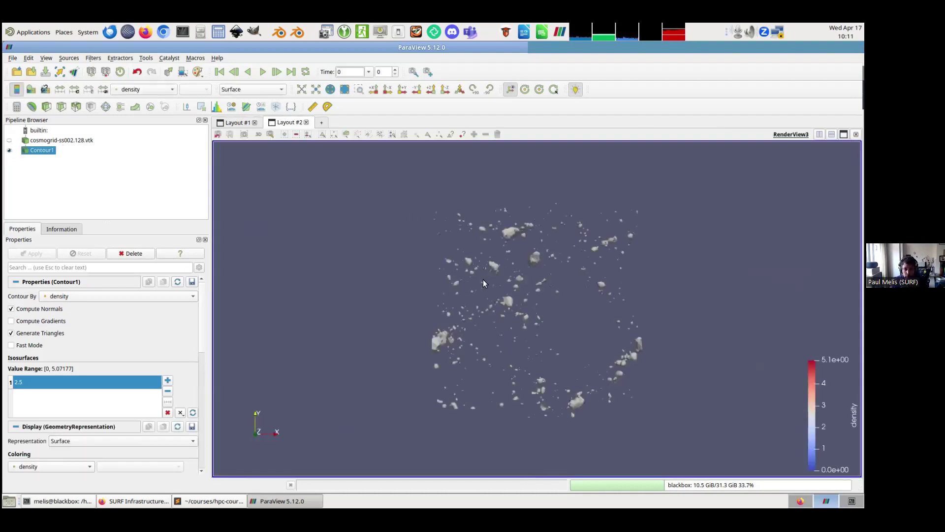
Return to Layout #1, compare the linked views from several sides, and close the isosurface render view.
left_click(244, 127)
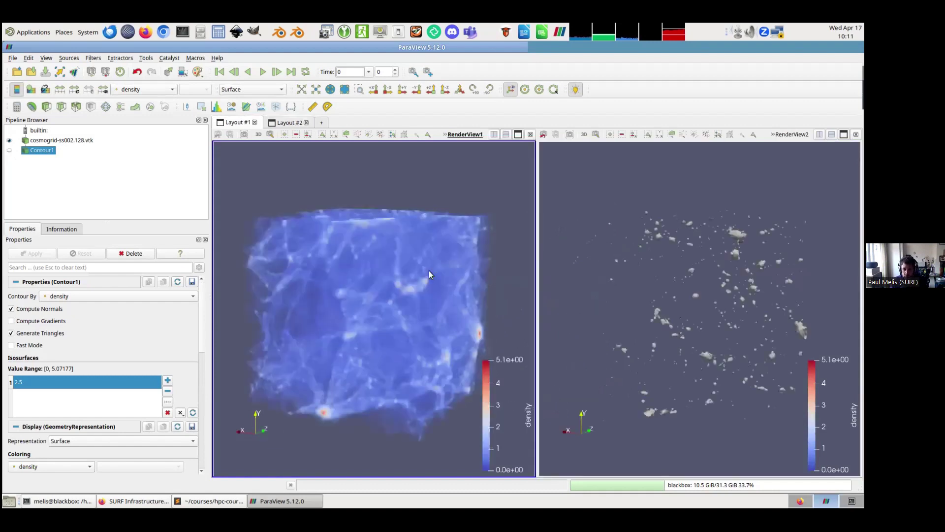
left_click_drag(430, 270, 405, 235)
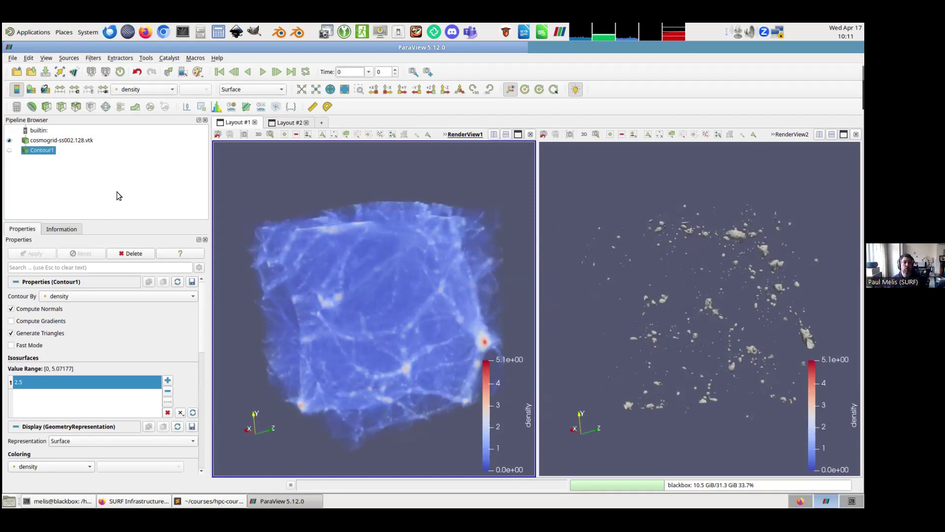
left_click_drag(339, 241, 376, 247)
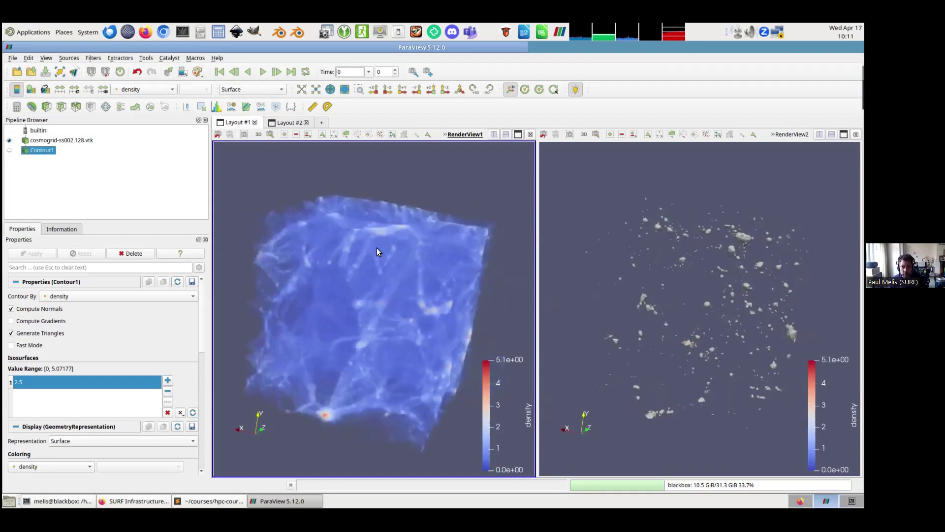
left_click(700, 250)
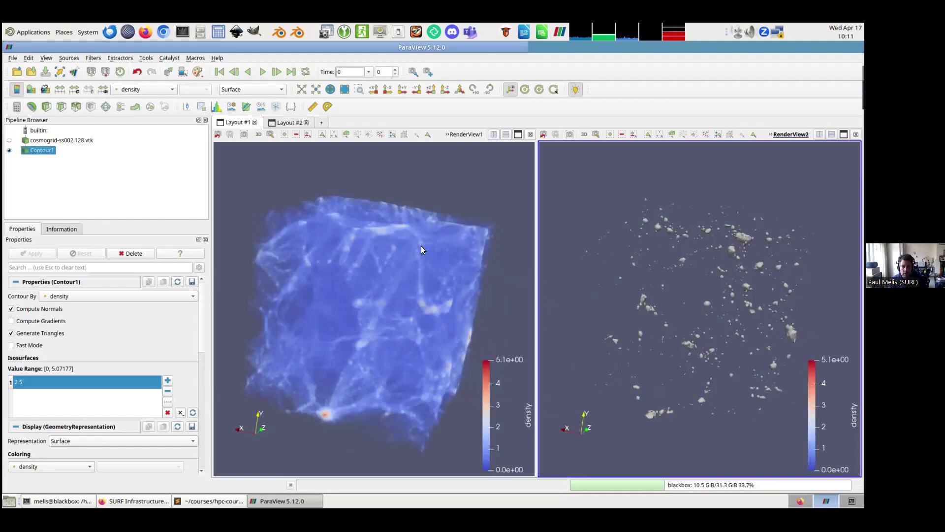
left_click_drag(421, 246, 389, 244)
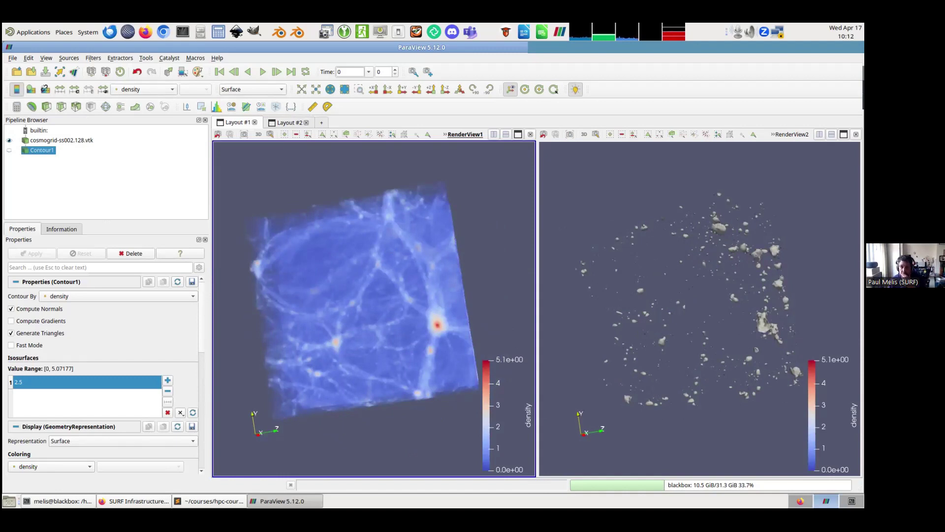
left_click(856, 134)
left_click_drag(529, 262, 622, 294)
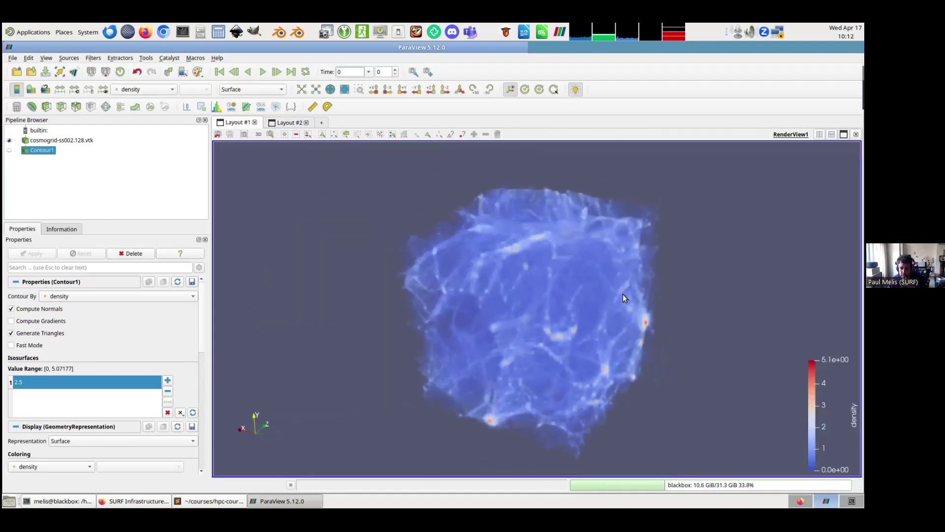
Save a PNG screenshot of the volume view as doh.png in the home folder, replacing the existing file and keeping the default image options.
left_click(12, 58)
left_click(37, 148)
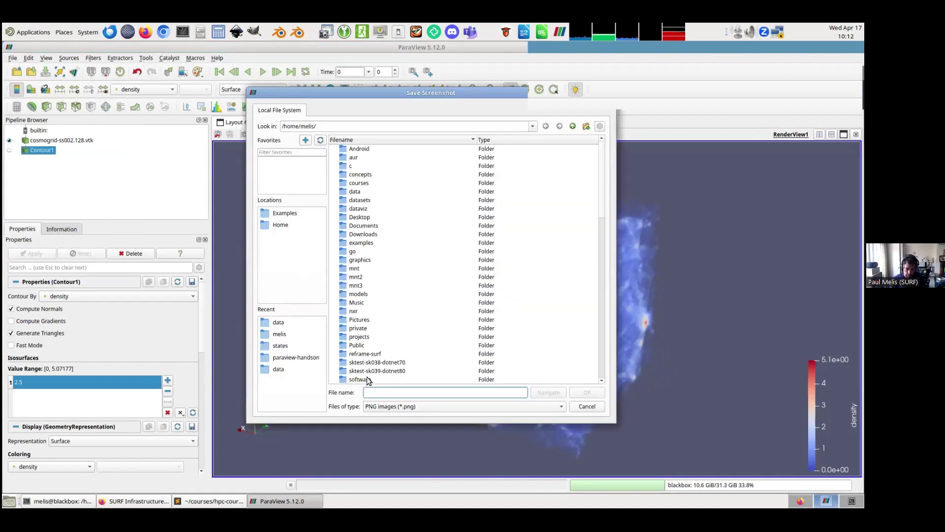
left_click(376, 392)
type("doph")
key("BackSpace")
key("BackSpace")
type("h")
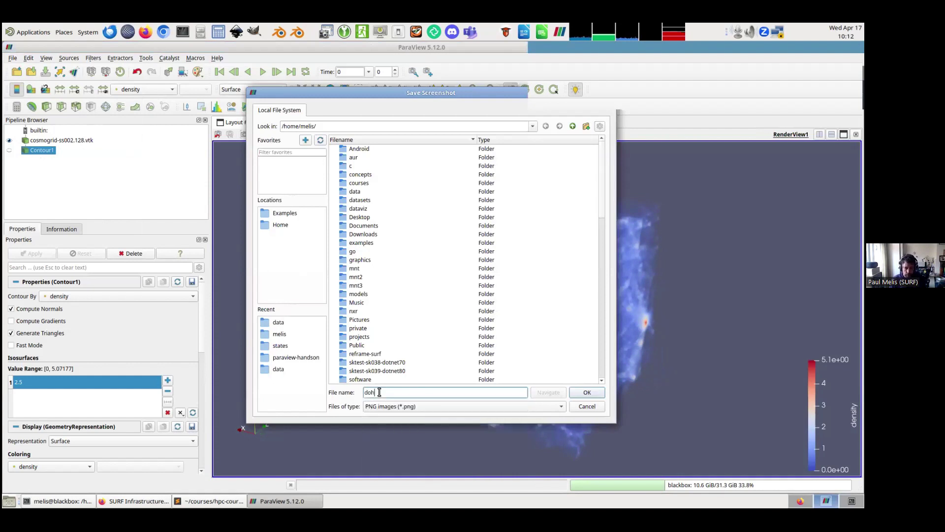
type(".png")
left_click(575, 391)
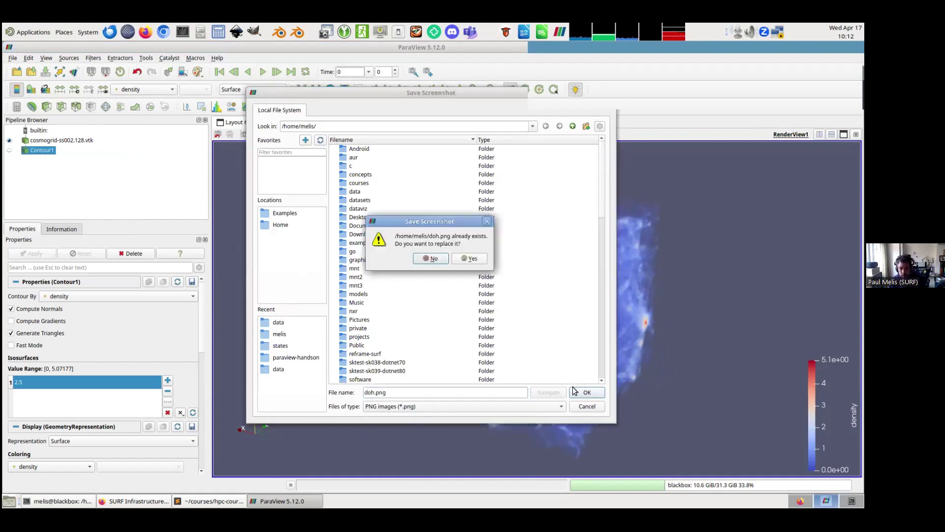
left_click(471, 258)
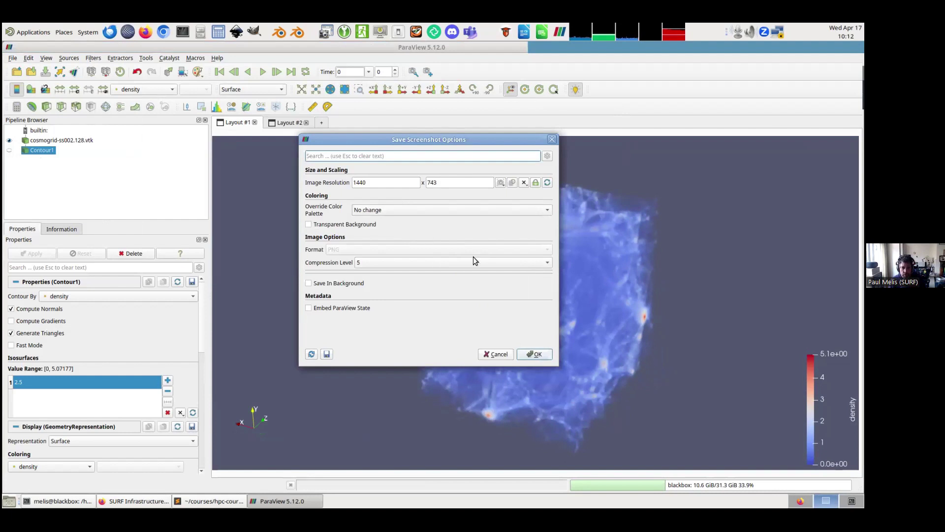
left_click(531, 355)
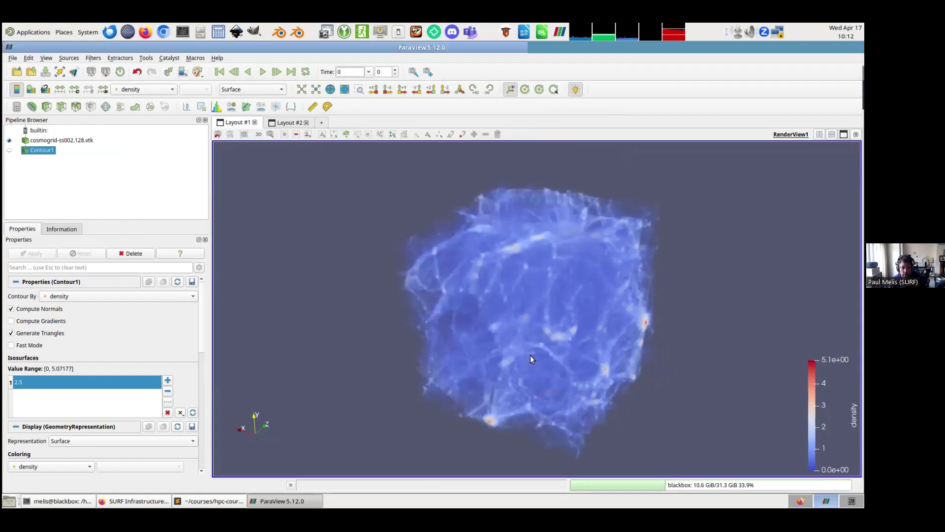
Switch to a new terminal, view the saved image with eom doh.png, and close the image and terminal.
left_click(183, 32)
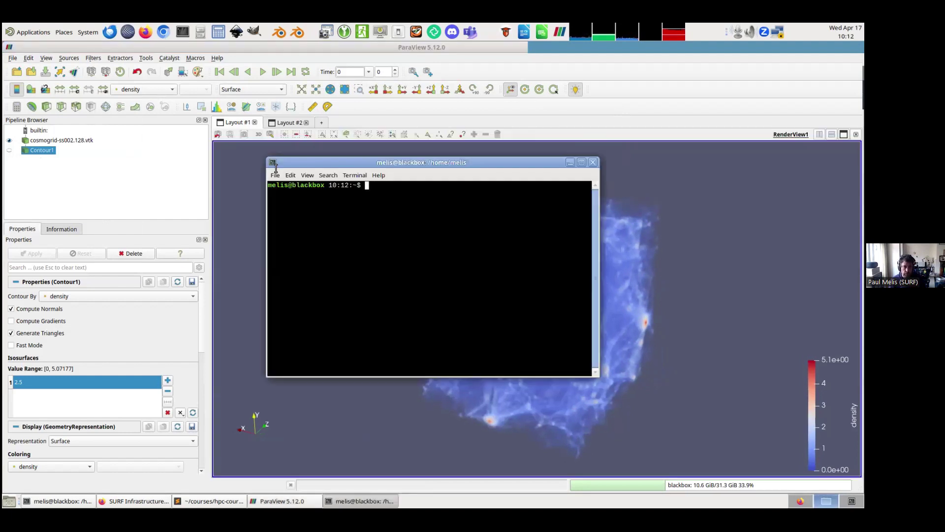
type("eom doh.png")
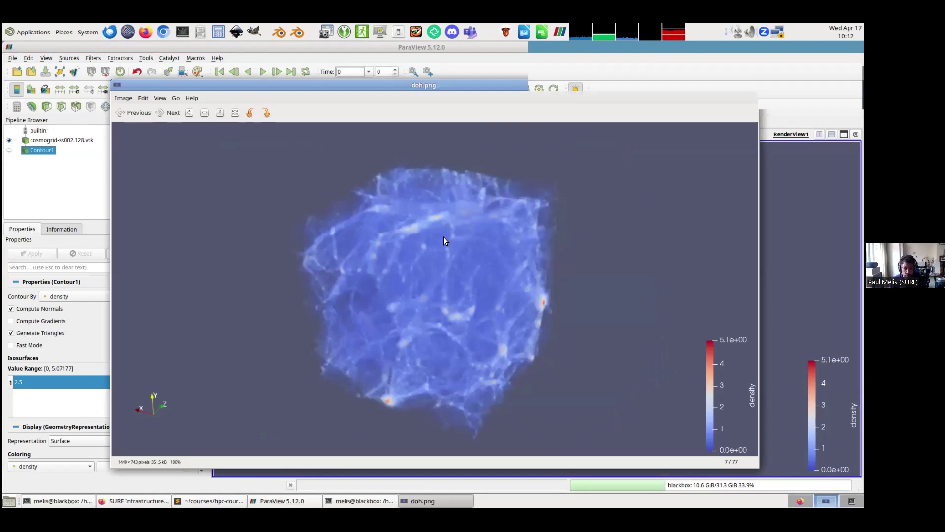
key("Escape")
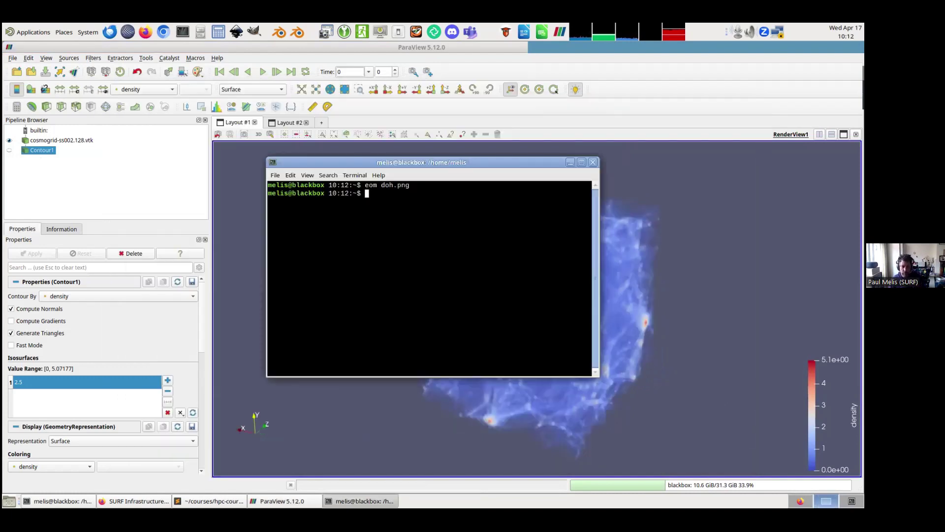
key("ctrl+d")
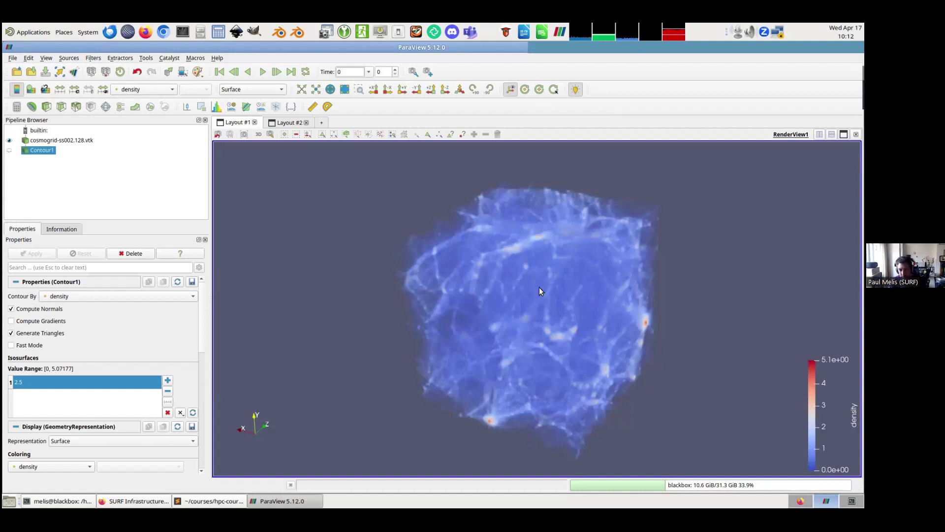
Inspect the volume rendering from other angles and delete the Contour1 filter.
left_click_drag(556, 315, 557, 305)
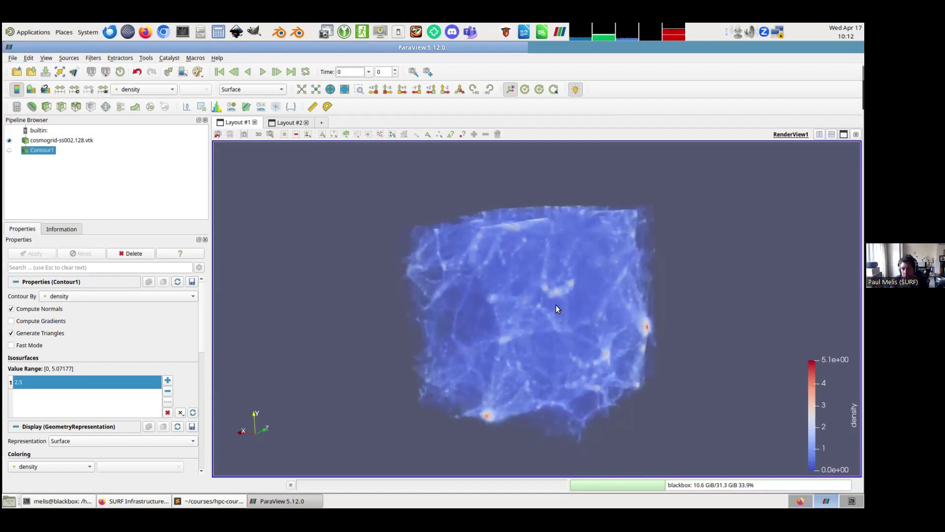
left_click_drag(556, 305, 516, 312)
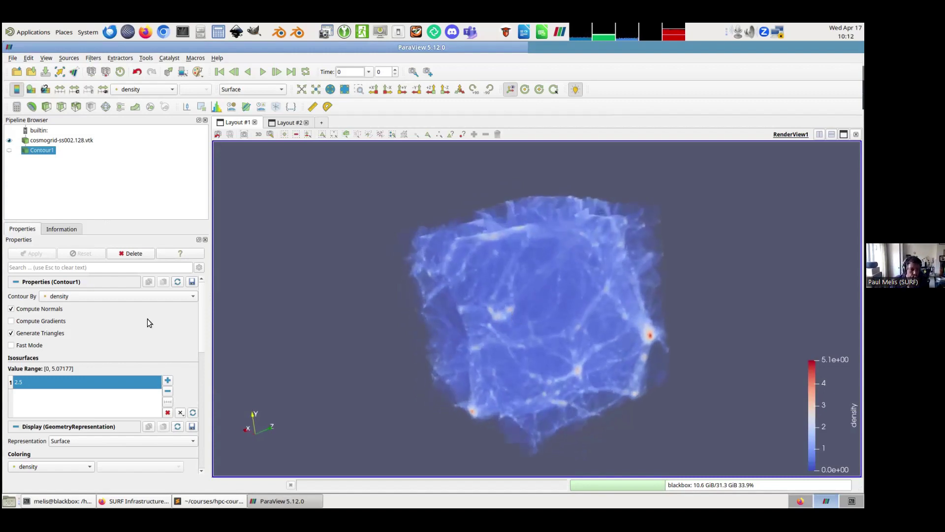
left_click(131, 252)
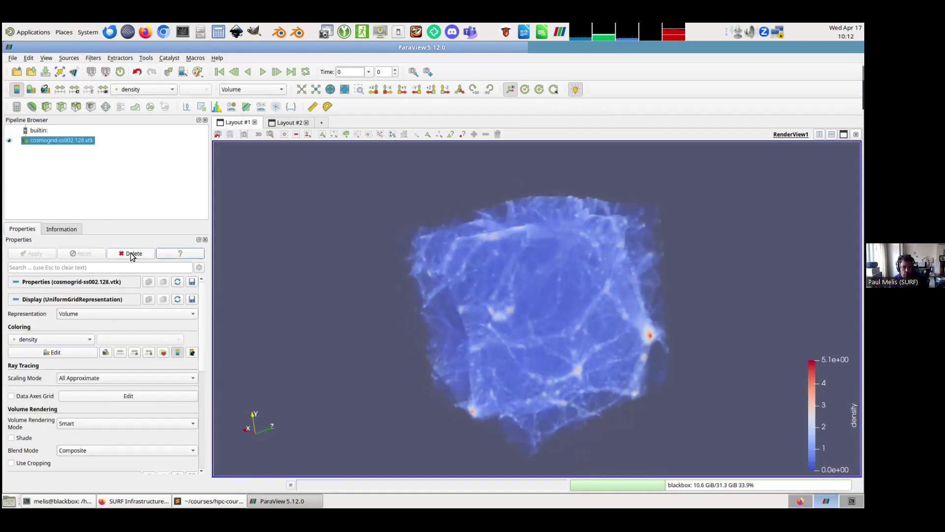
Glance at the VTK reader's help, close it, and apply a Histogram filter to the cosmogrid dataset's density array.
left_click(212, 250)
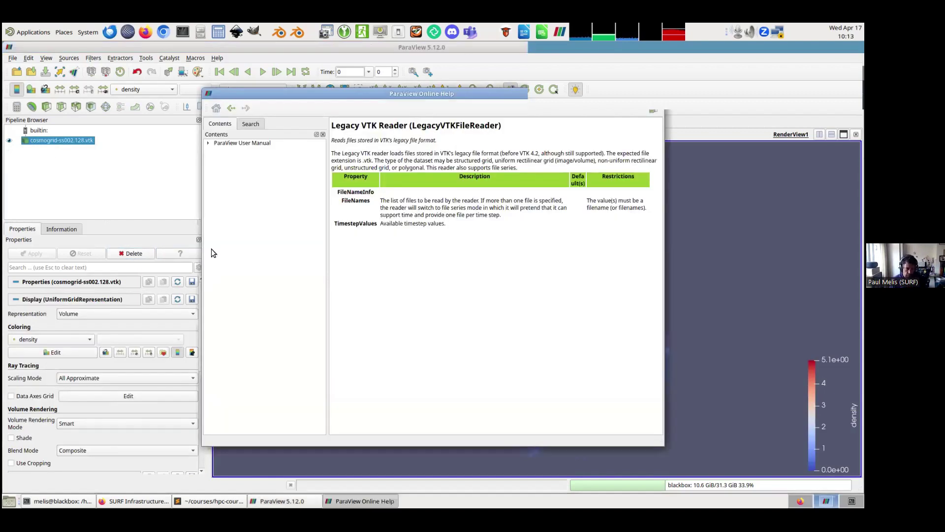
left_click(661, 93)
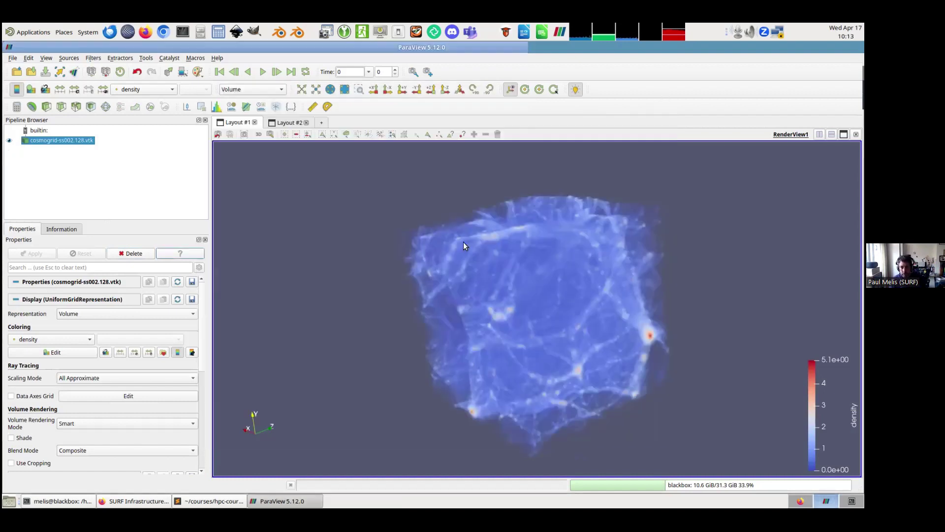
key("ctrl+space")
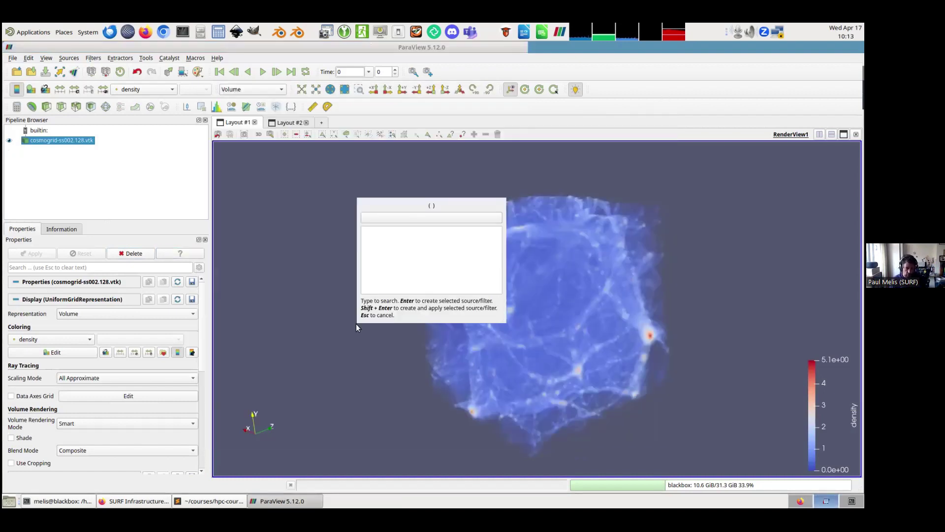
type("hist")
key("Return")
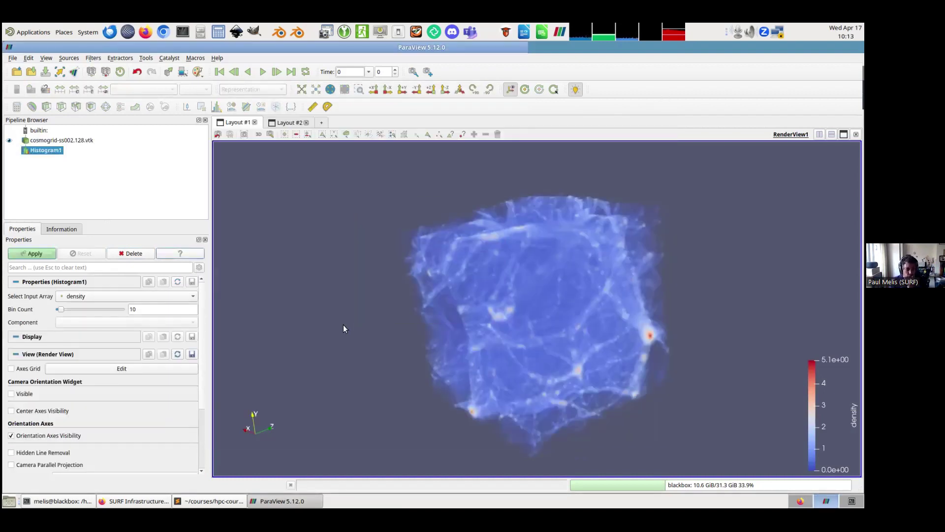
left_click(31, 254)
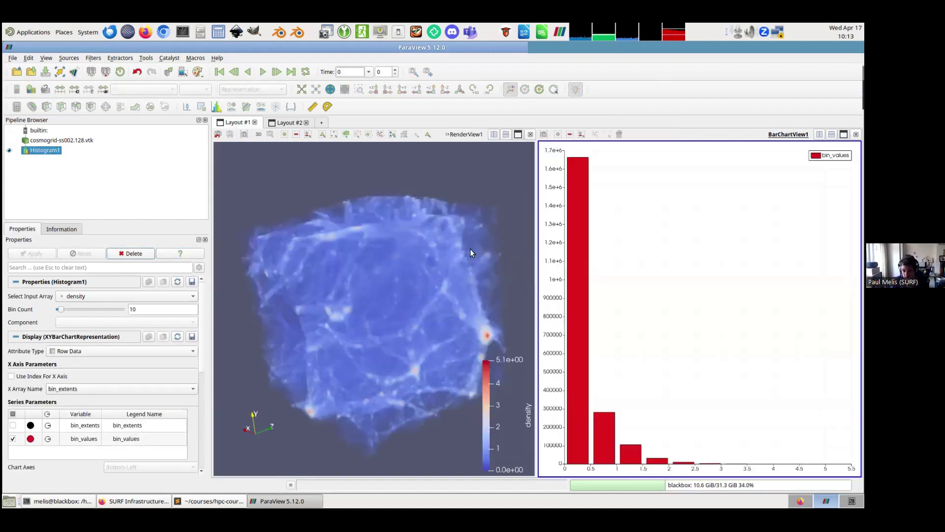
Set the histogram's bin count to 50 and apply the change.
double_click(142, 307)
type("50")
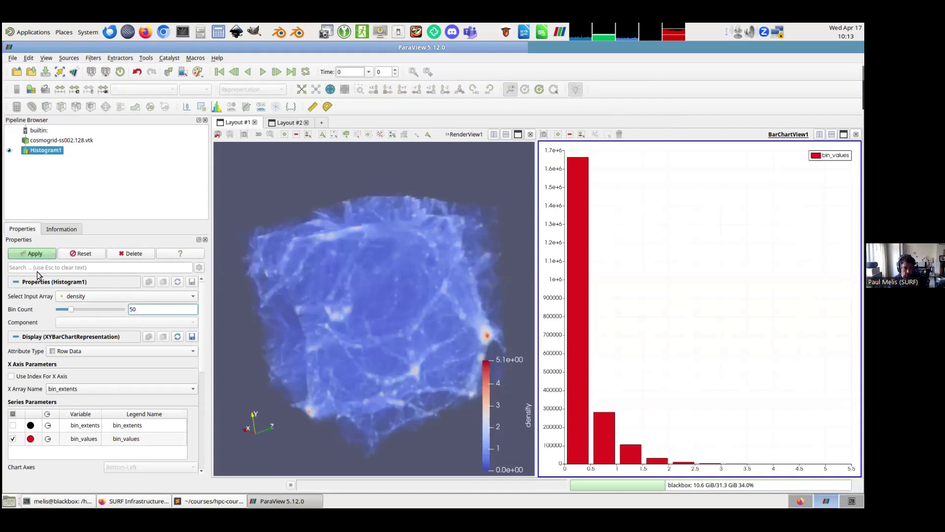
left_click(31, 254)
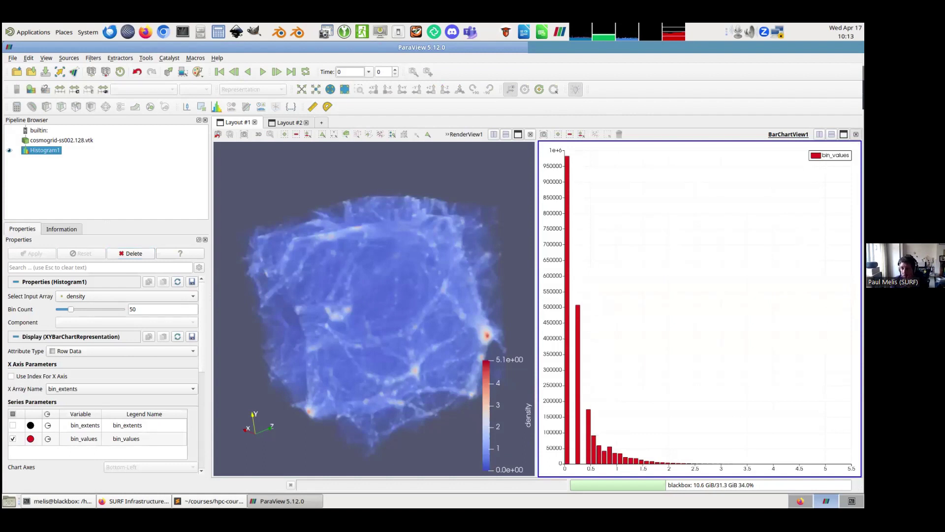
Close the bar chart view and delete the Histogram filter.
left_click(856, 134)
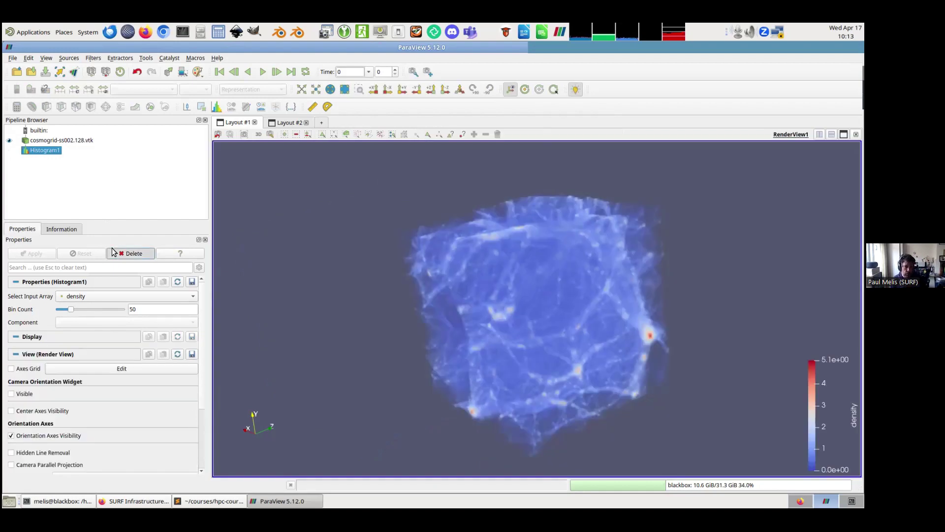
left_click(130, 253)
Add a Plot Over Line filter to the cosmogrid dataset and apply it along the default diagonal line.
key("ctrl+space")
type("plot")
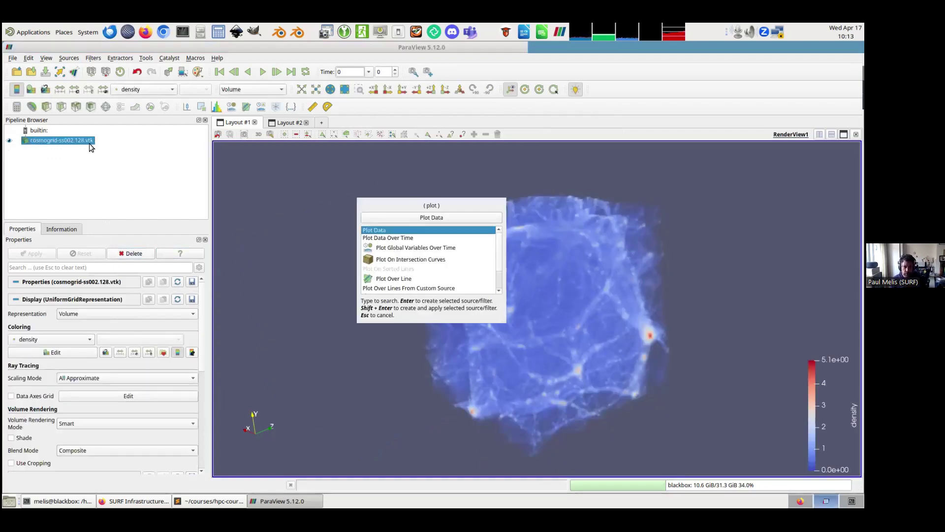
left_click(395, 278)
key("Return")
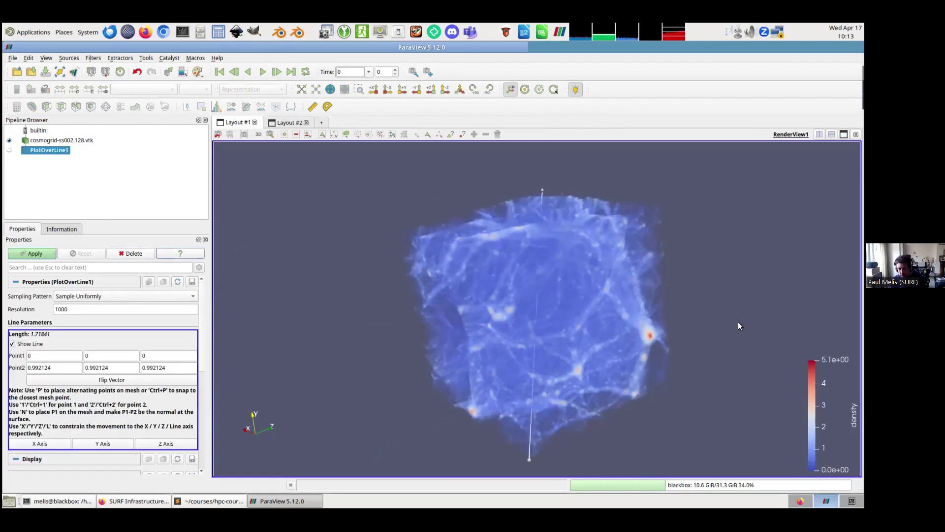
left_click_drag(737, 321, 615, 335)
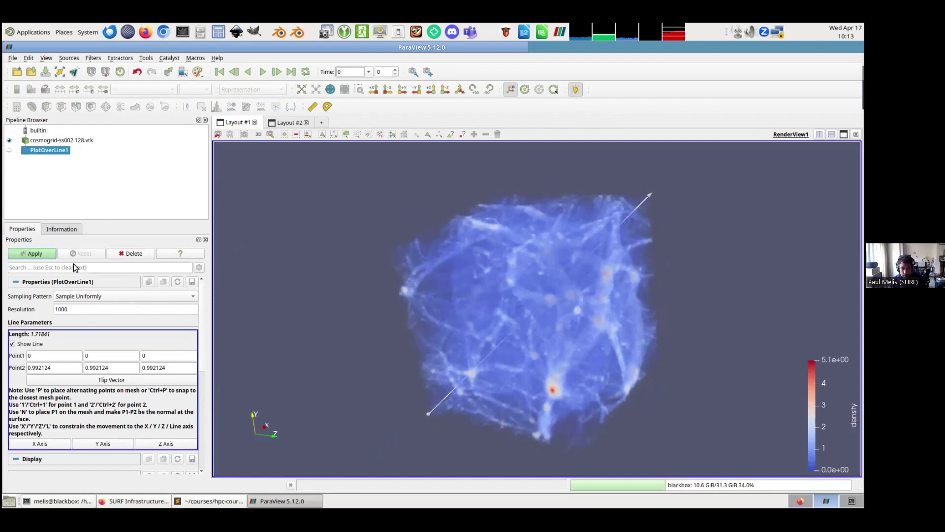
left_click(32, 253)
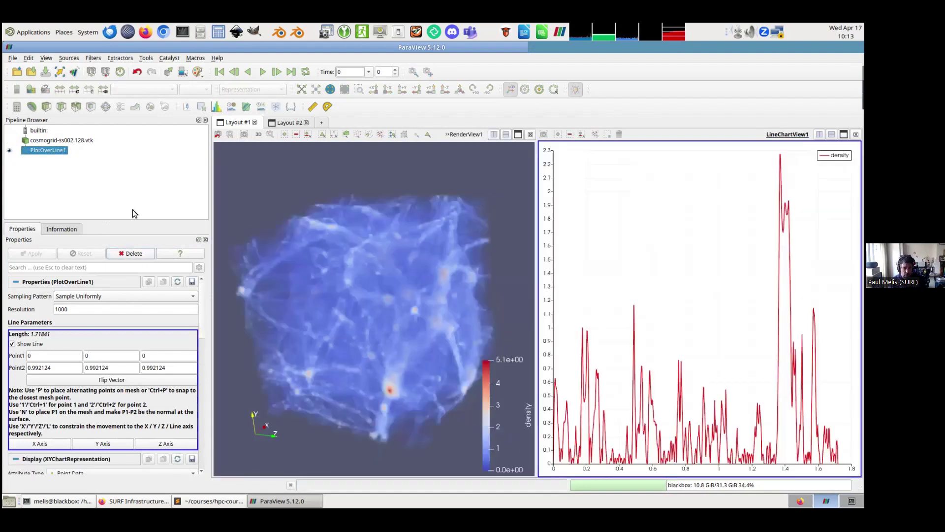
Inspect the sampling line in the volume alongside its density plot, close the line chart view, and quit ParaView.
left_click_drag(429, 286, 377, 282)
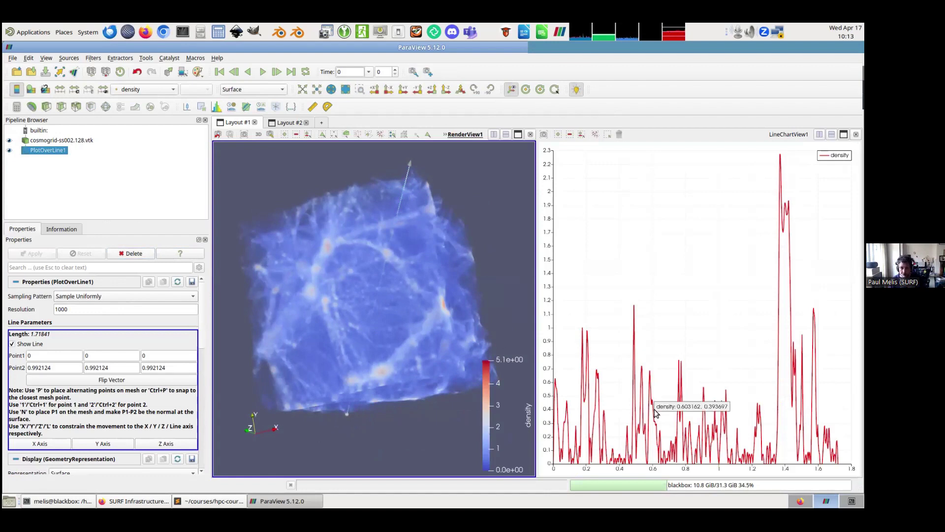
left_click_drag(520, 243, 347, 273)
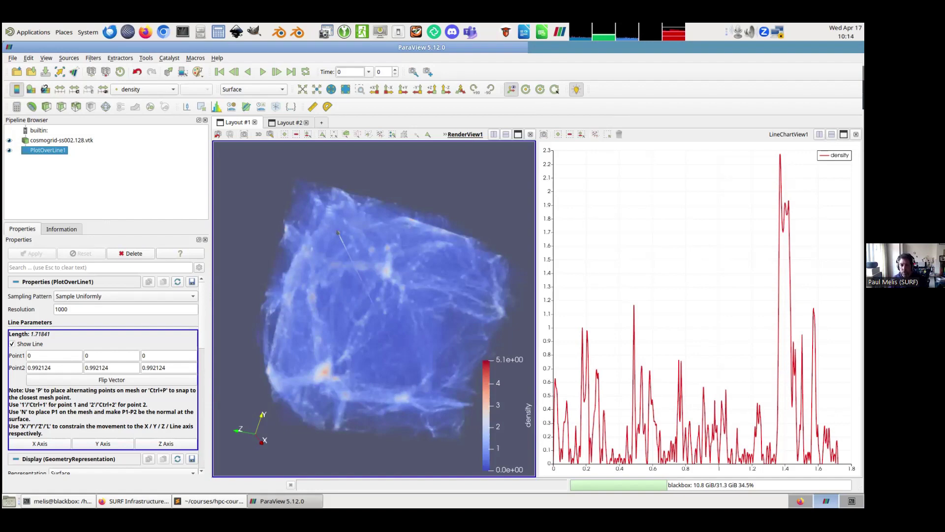
left_click(856, 135)
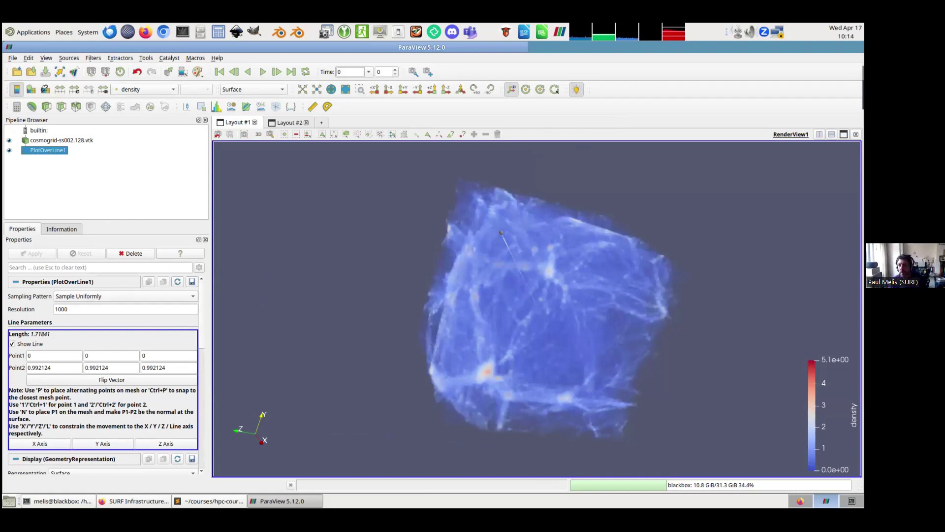
key("ctrl+q")
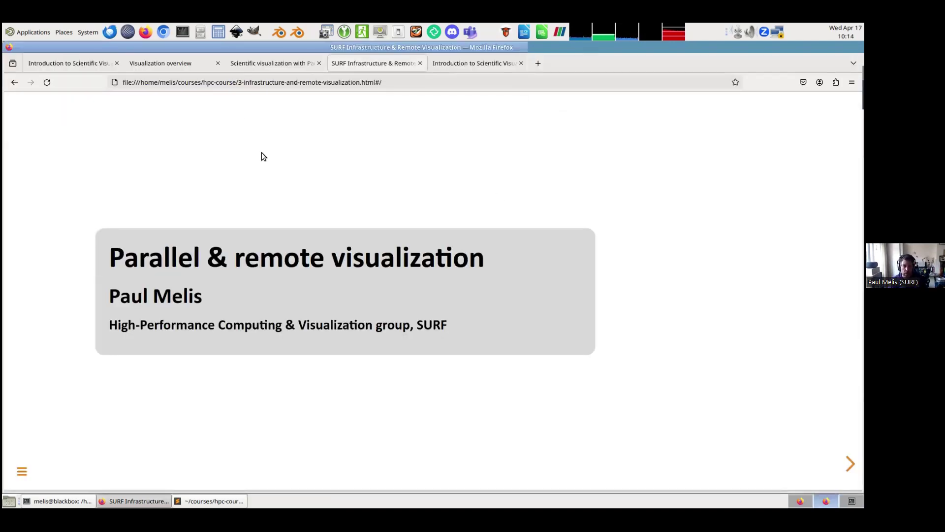
Switch to the "Scientific visualization with ParaView" slides in Firefox and advance full screen to the Hands-on slide listing the exercises.
left_click(247, 66)
key("Right")
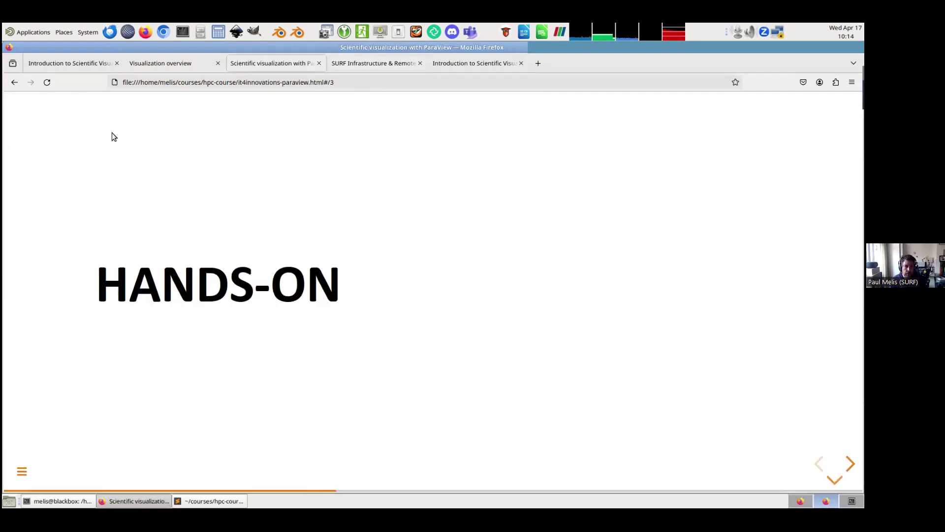
key("F11")
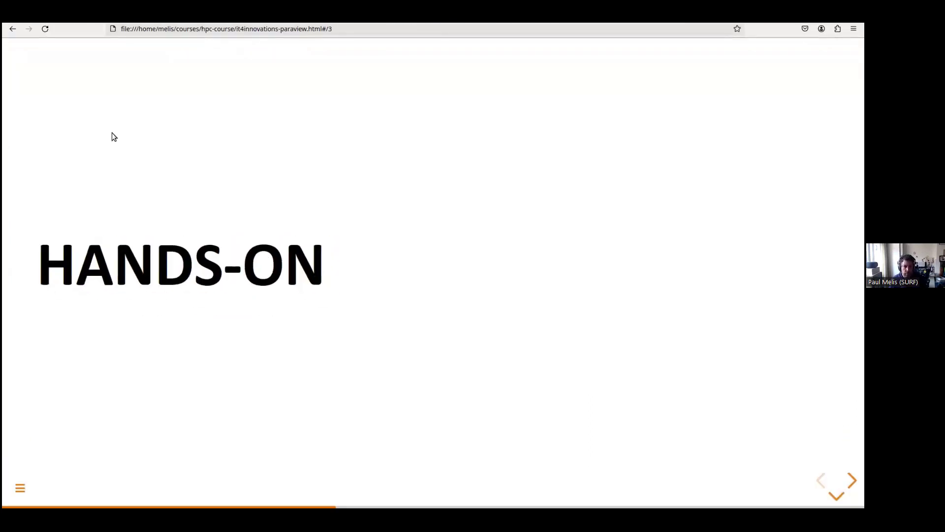
key("Down")
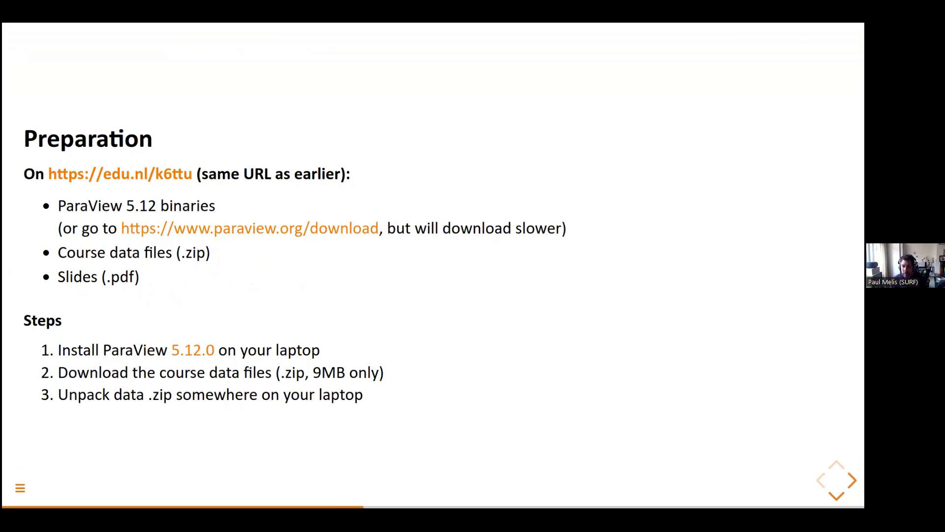
key("Right")
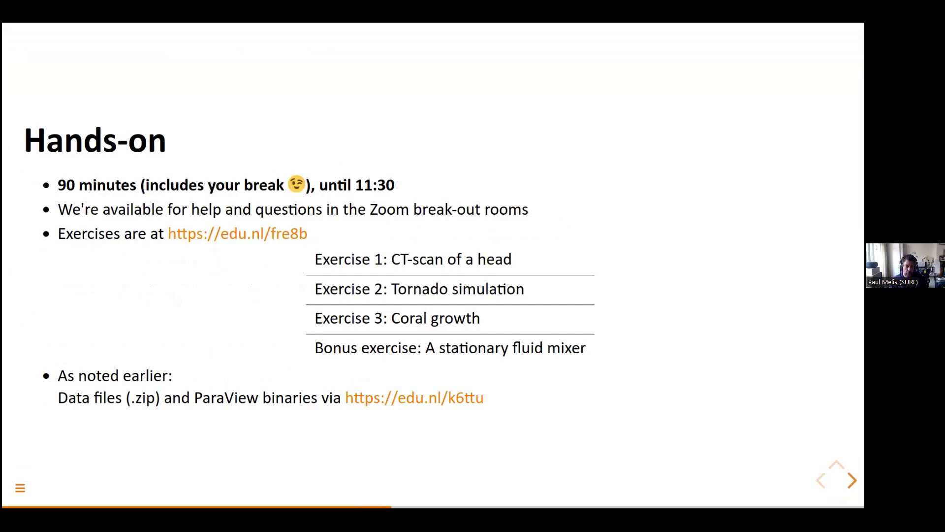
left_click_drag(169, 235, 293, 231)
key("ctrl+c")
key("ctrl+t")
key("ctrl+v")
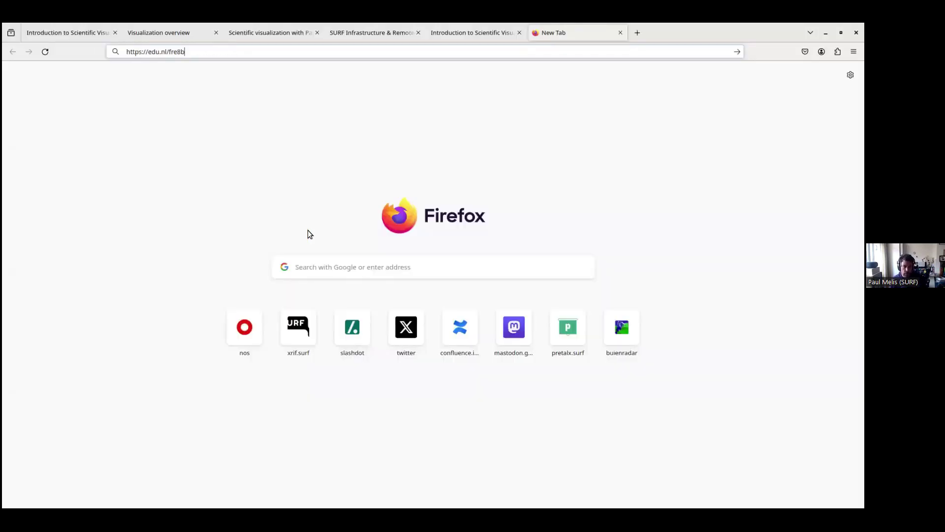
key("Return")
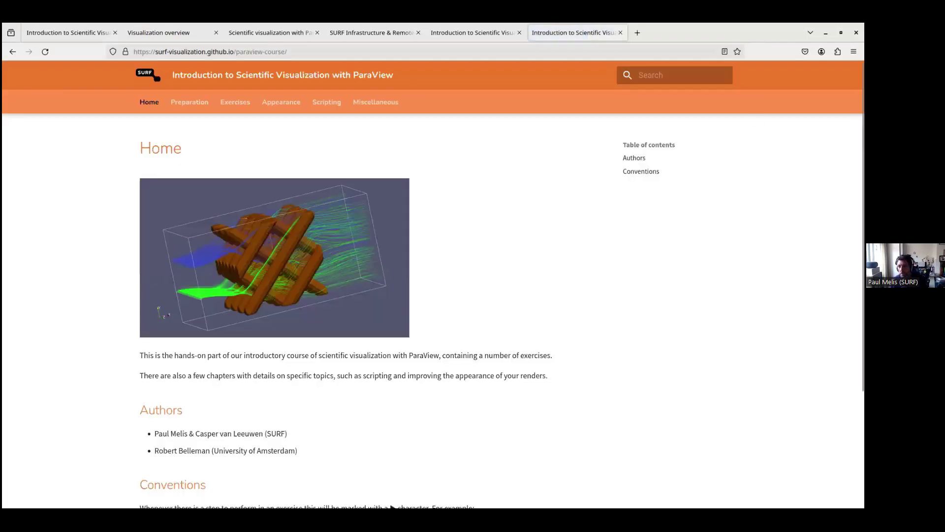
Open the course site's Exercises section and skim the instructions of Exercise 1 - CT scan of a boy.
left_click(654, 272)
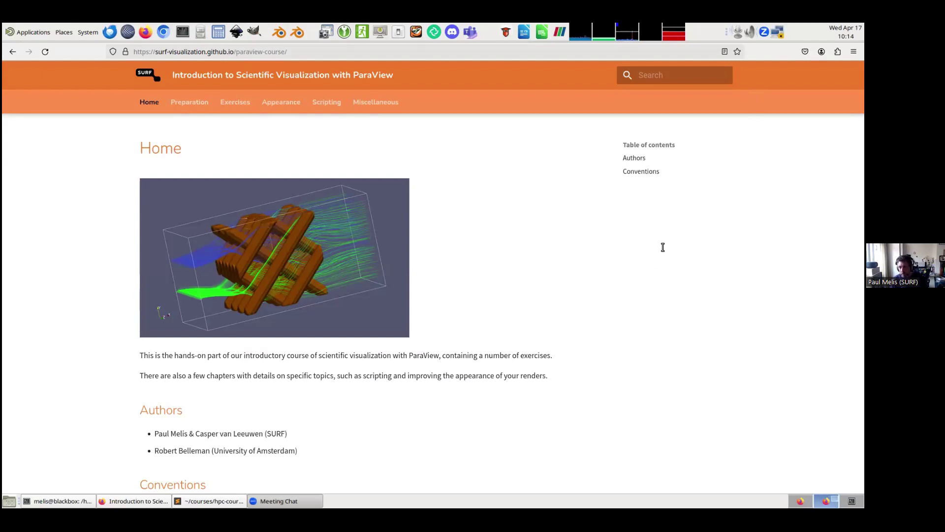
left_click(663, 246)
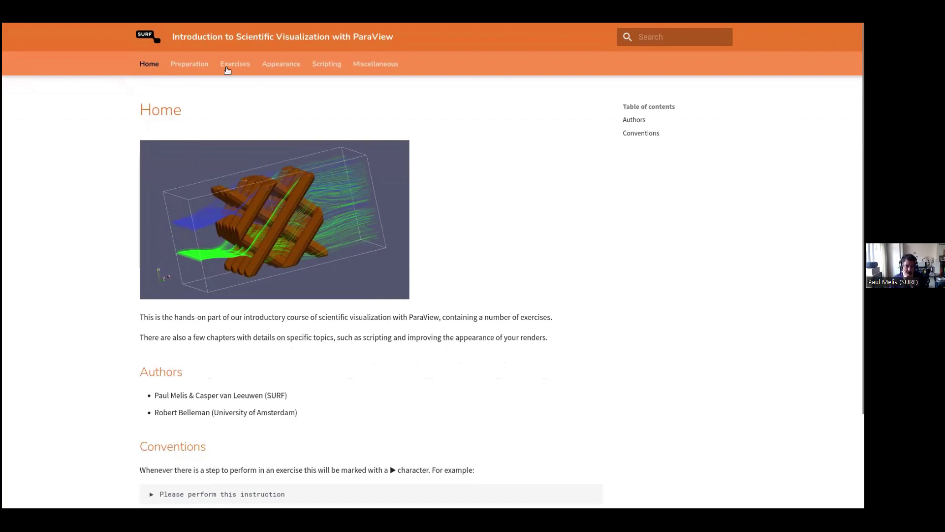
left_click(228, 69)
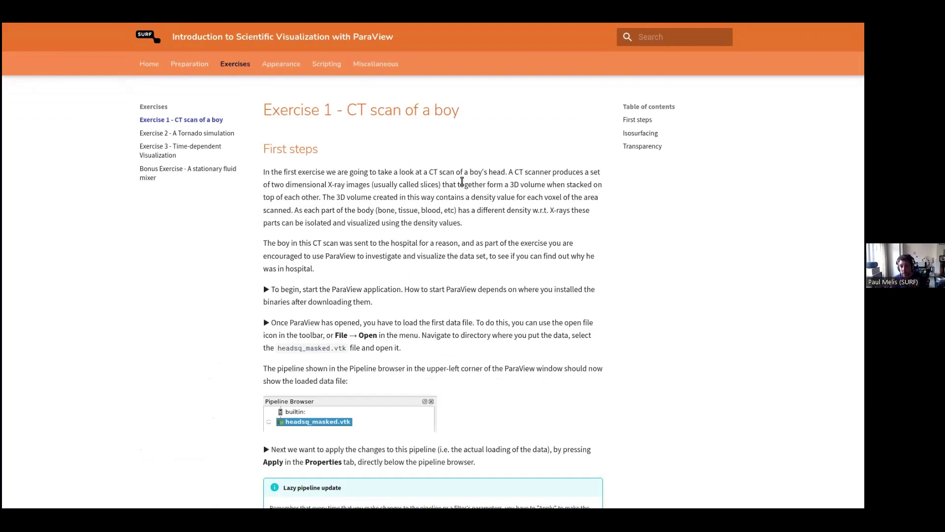
scroll(461, 181, "down", 10)
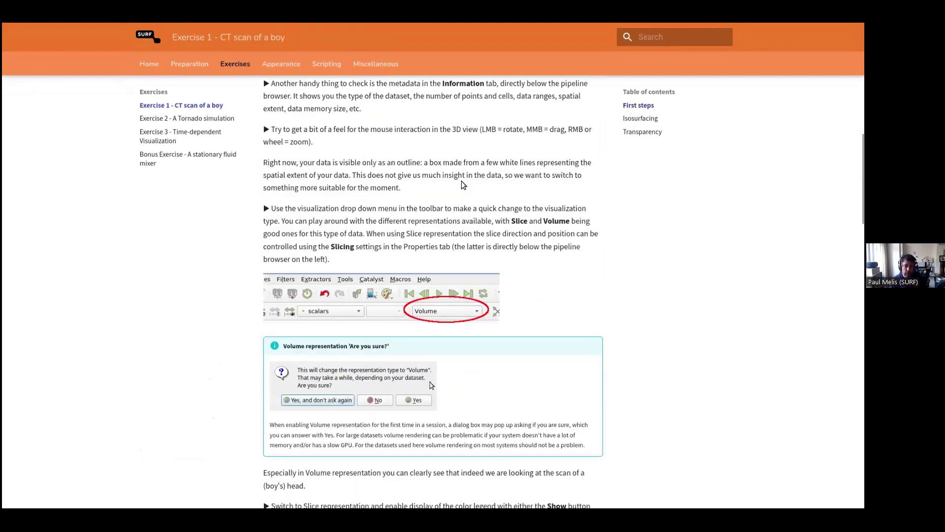
scroll(462, 184, "up", 10)
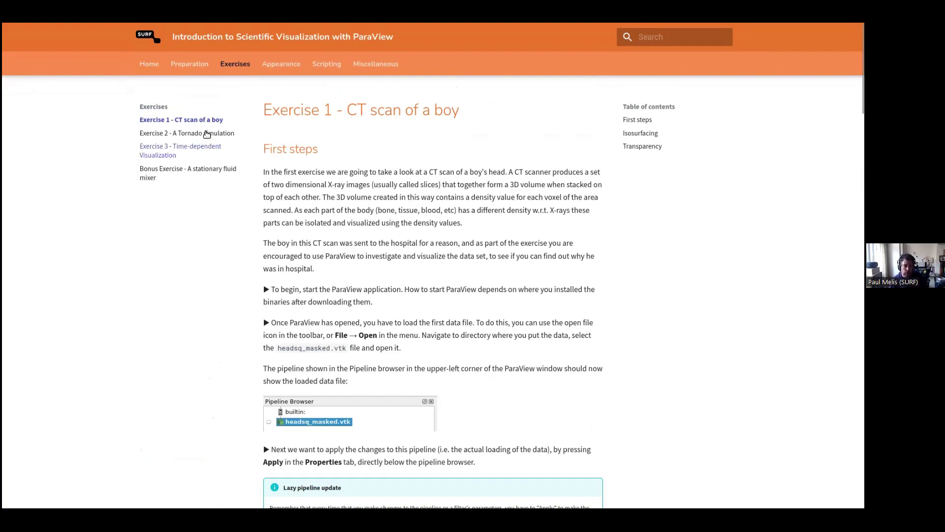
Look through Exercise 2 on the tornado simulation, Exercise 3 on time-dependent visualization, and the bonus exercise on the stationary fluid mixer.
left_click(205, 133)
scroll(357, 188, "down", 2)
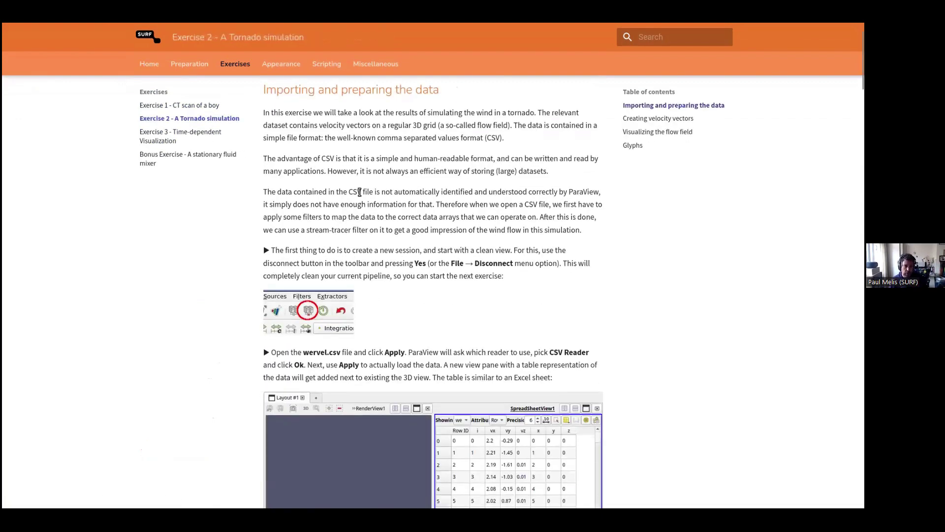
scroll(357, 189, "up", 2)
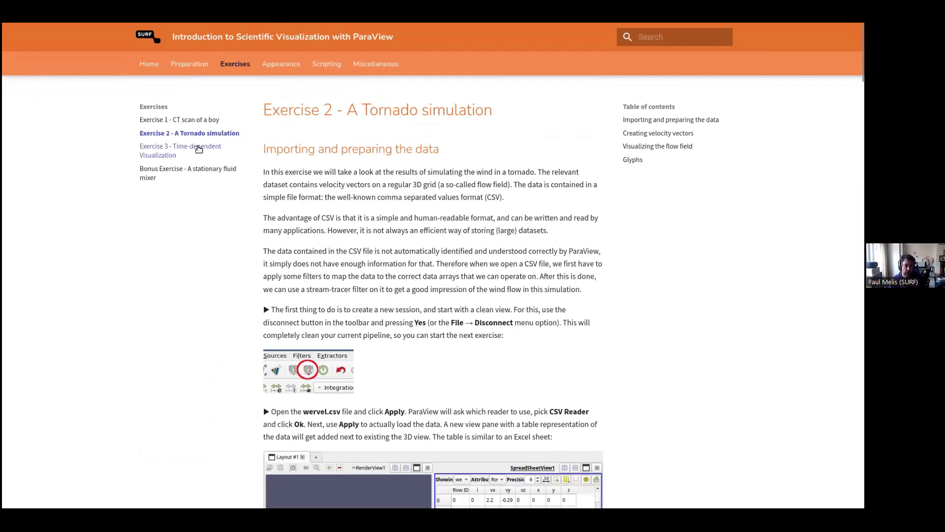
left_click(197, 148)
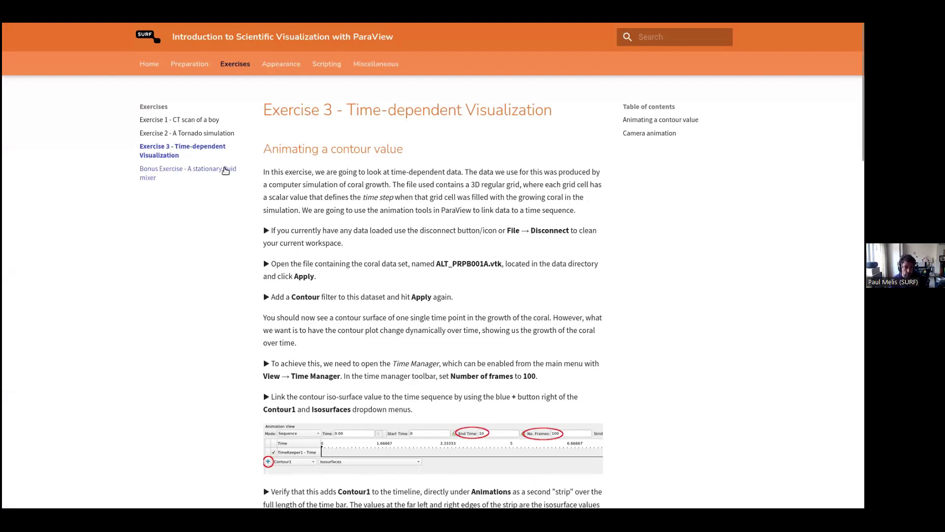
left_click(225, 170)
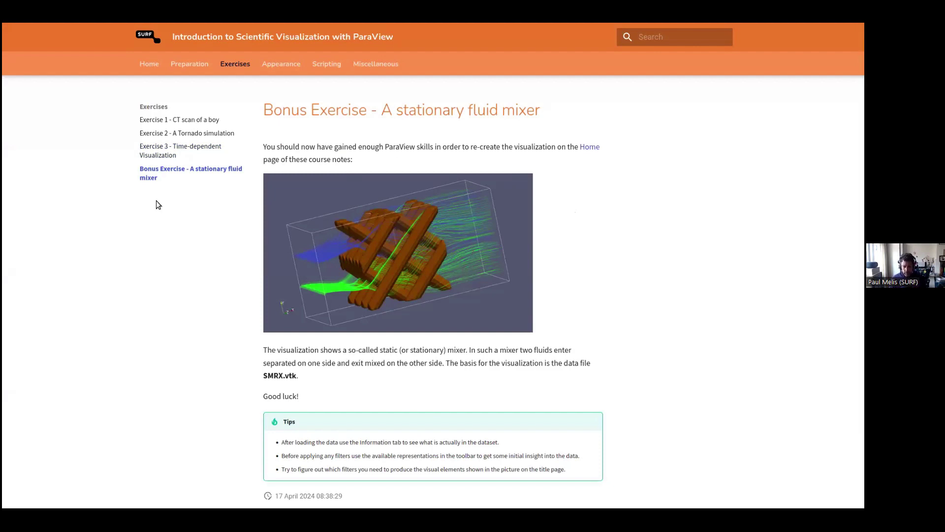
Leave full screen, return to the Hands-on slide, and highlight the 11:30 end time.
key("F11")
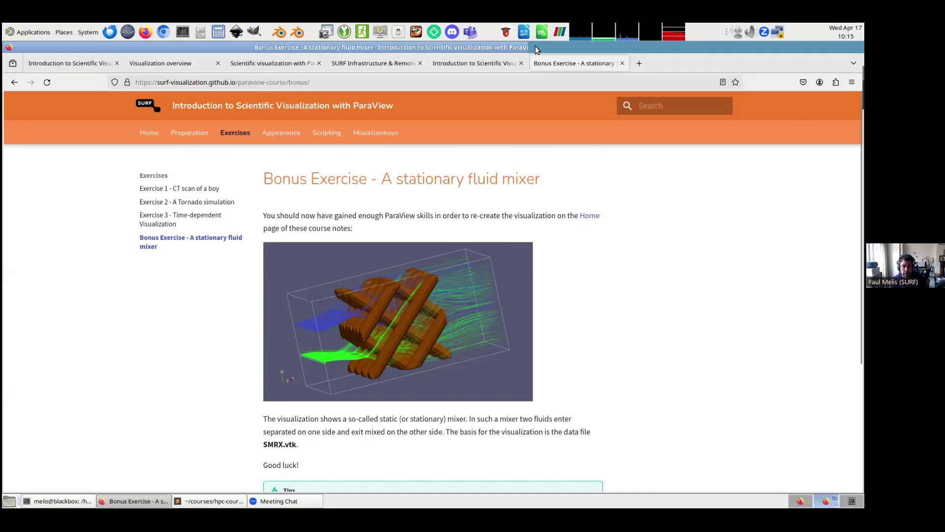
left_click(276, 63)
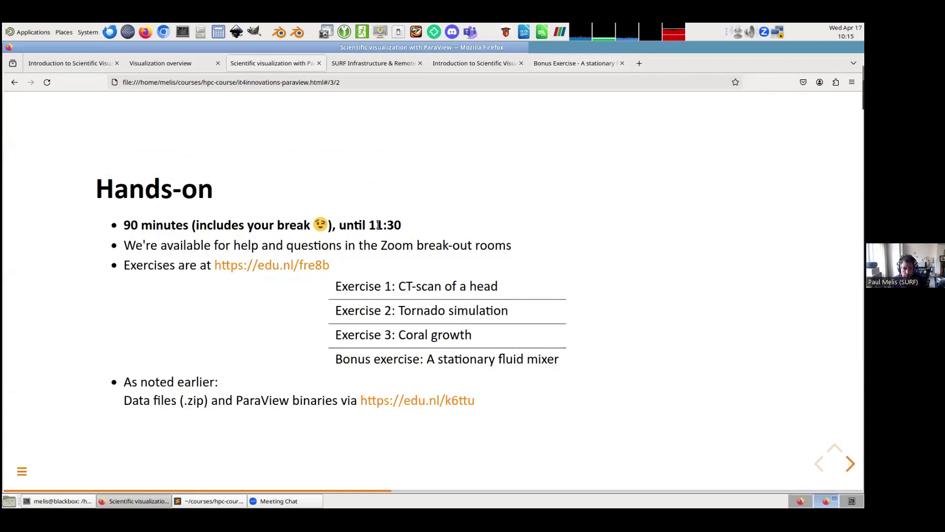
left_click_drag(369, 225, 405, 224)
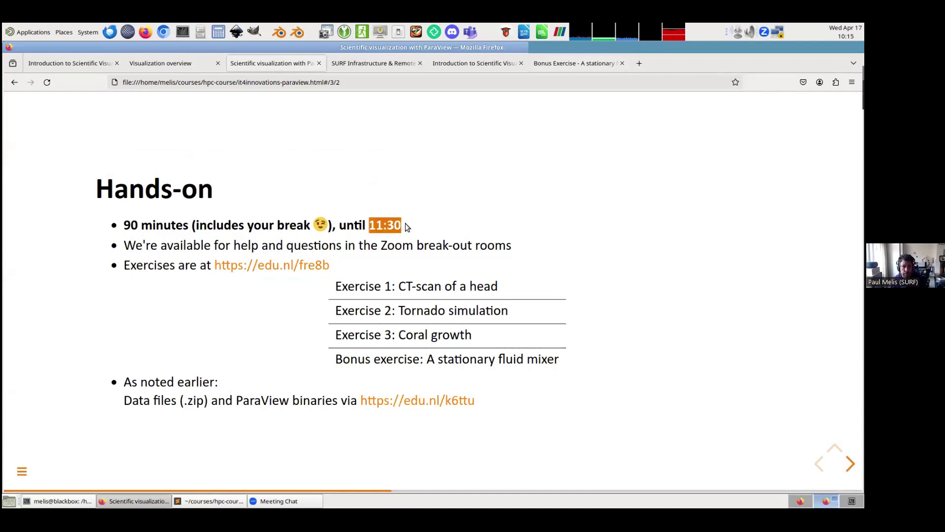
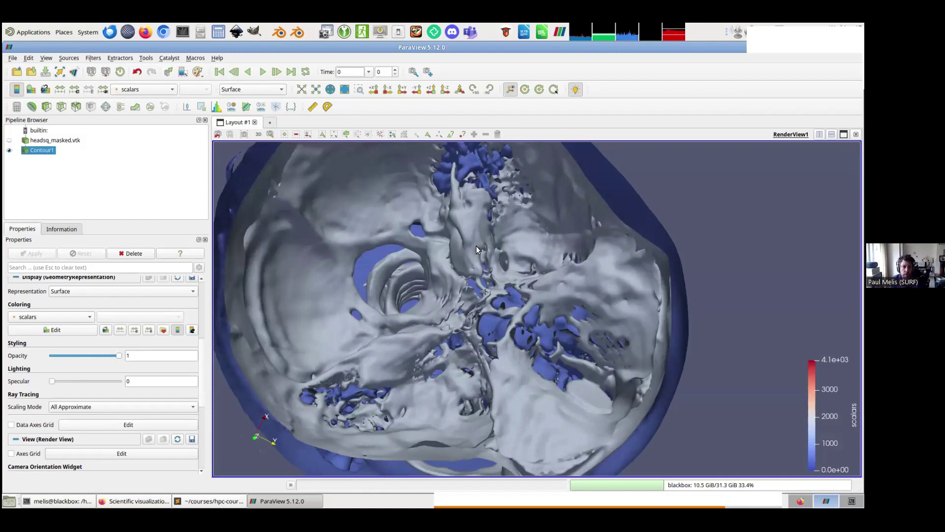
Enable ray tracing for the render view showing the head contour.
scroll(515, 302, "down", 2)
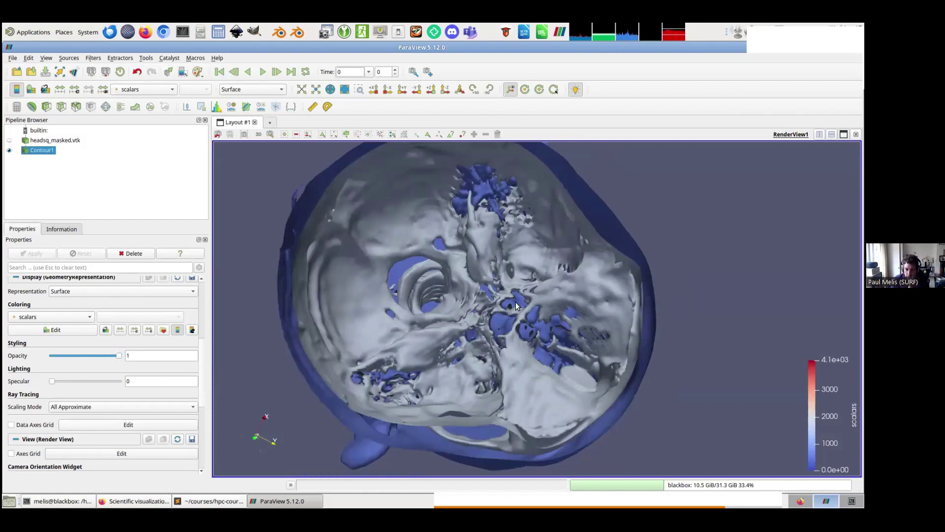
scroll(504, 302, "up", 2)
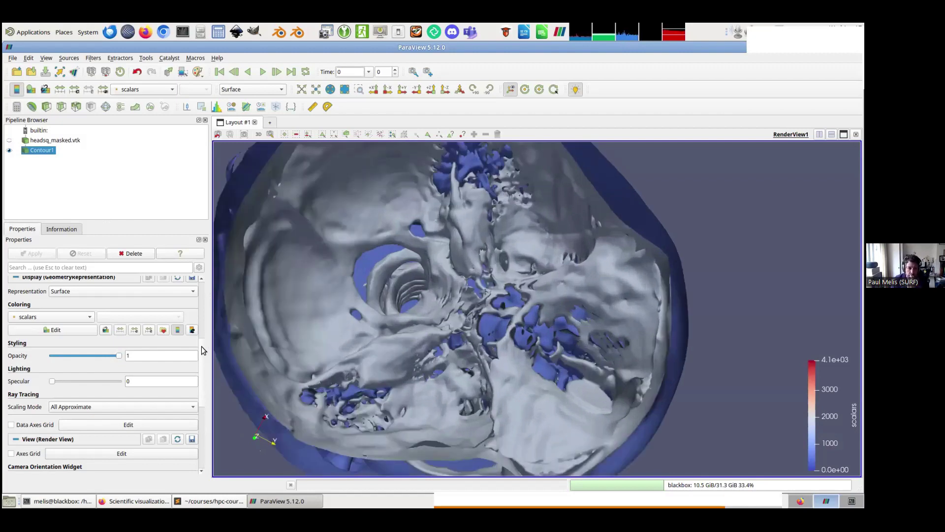
left_click_drag(202, 347, 199, 433)
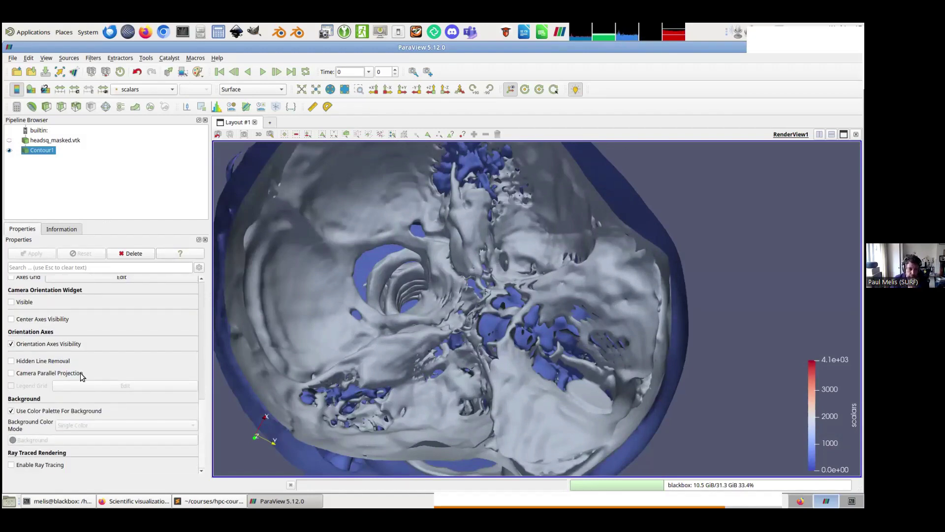
left_click(11, 465)
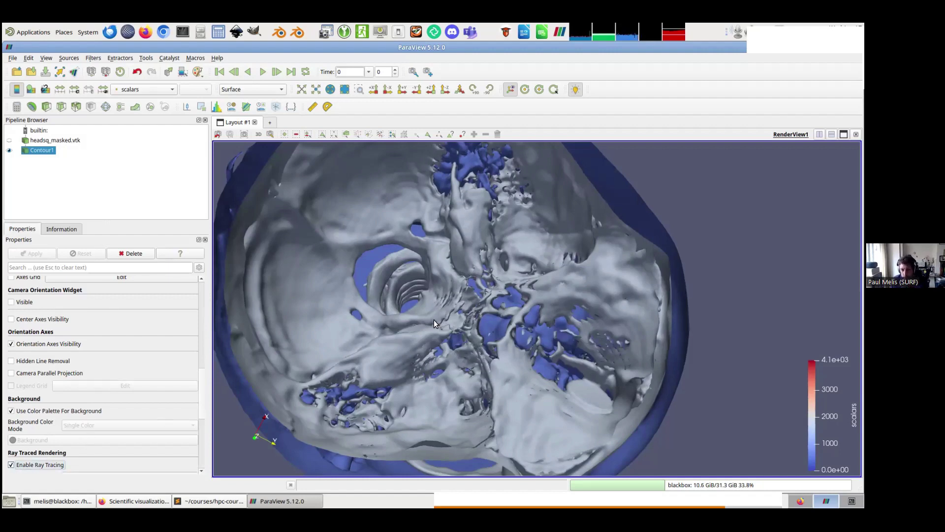
left_click_drag(433, 320, 487, 339)
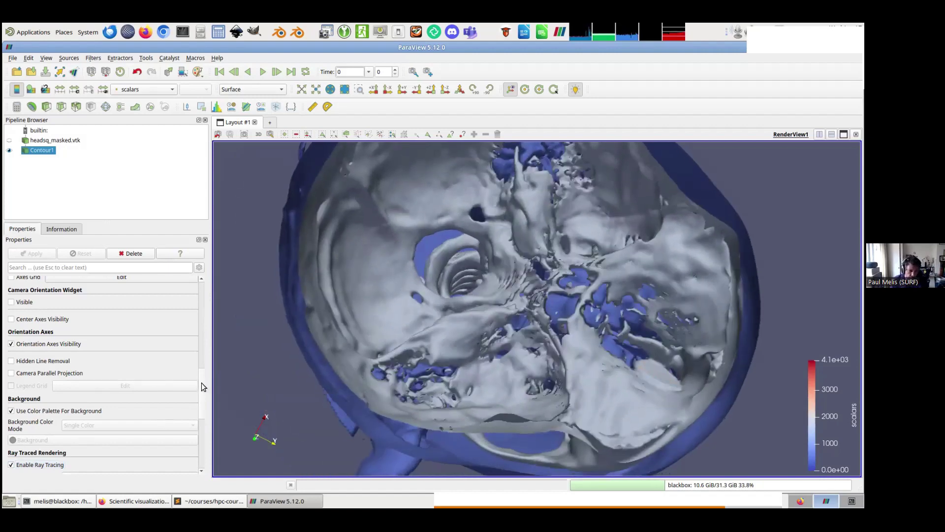
Turn on shadows in the ray-traced rendering and view the head from the side.
left_click_drag(202, 382, 199, 433)
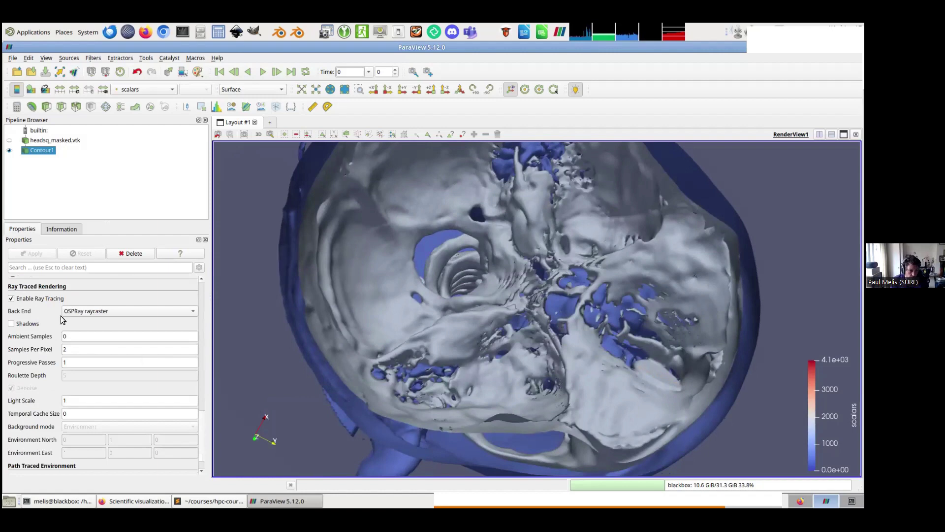
left_click(11, 323)
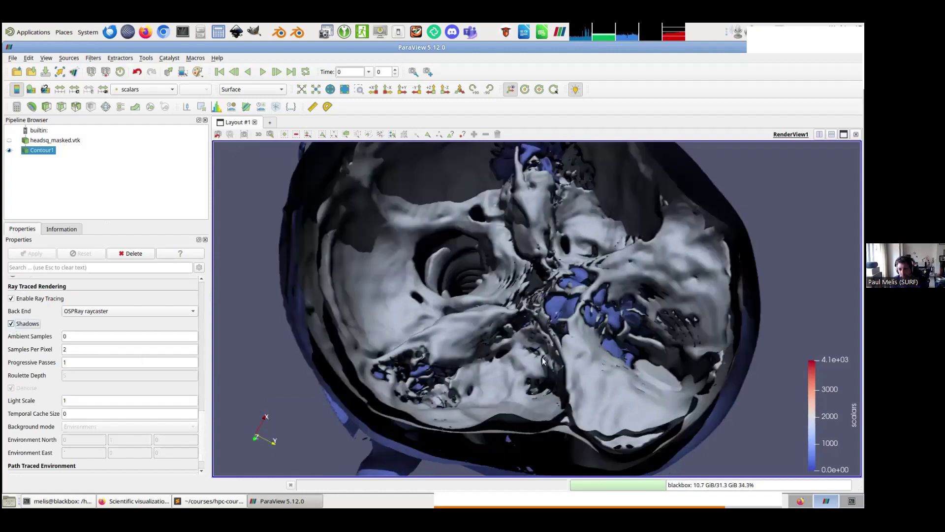
left_click_drag(520, 356, 554, 330)
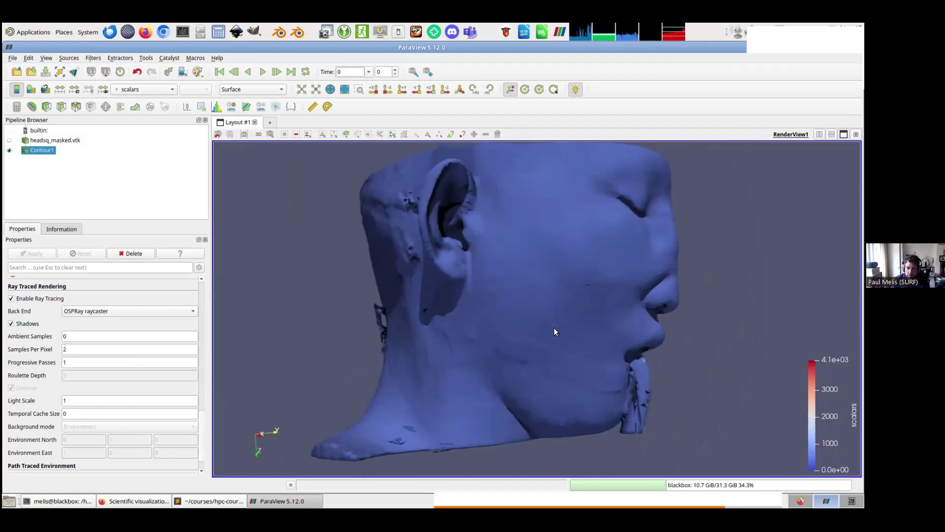
Compare the head with ray-traced shadows off and on, and examine the shading on the neck, face and skull interior.
left_click(10, 324)
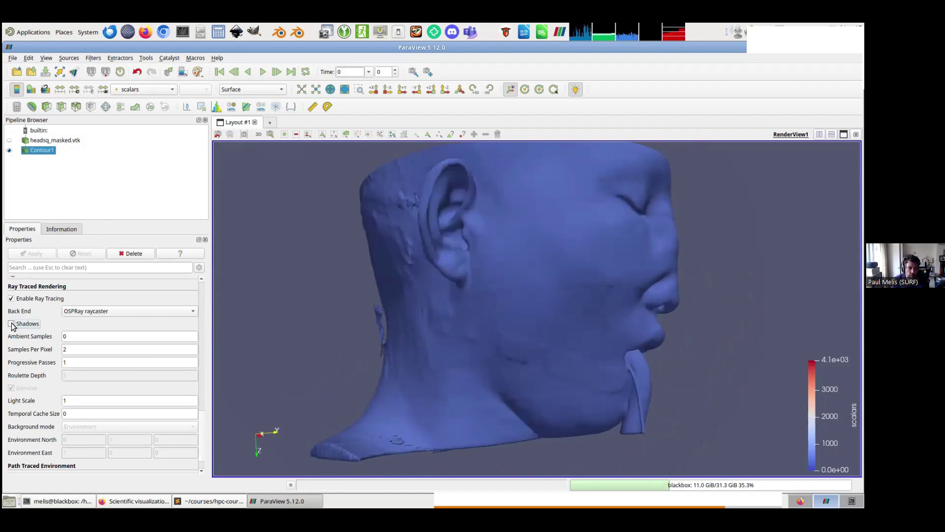
left_click(11, 324)
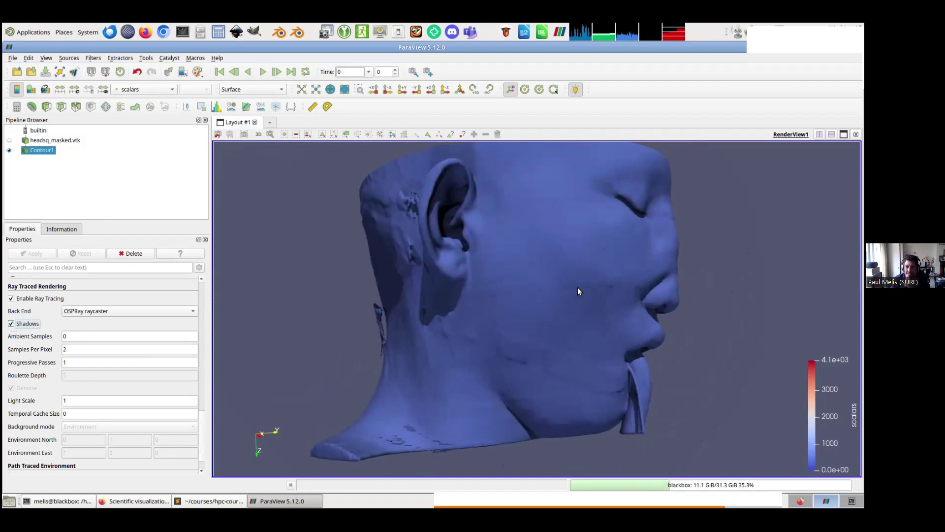
left_click_drag(610, 293, 522, 300)
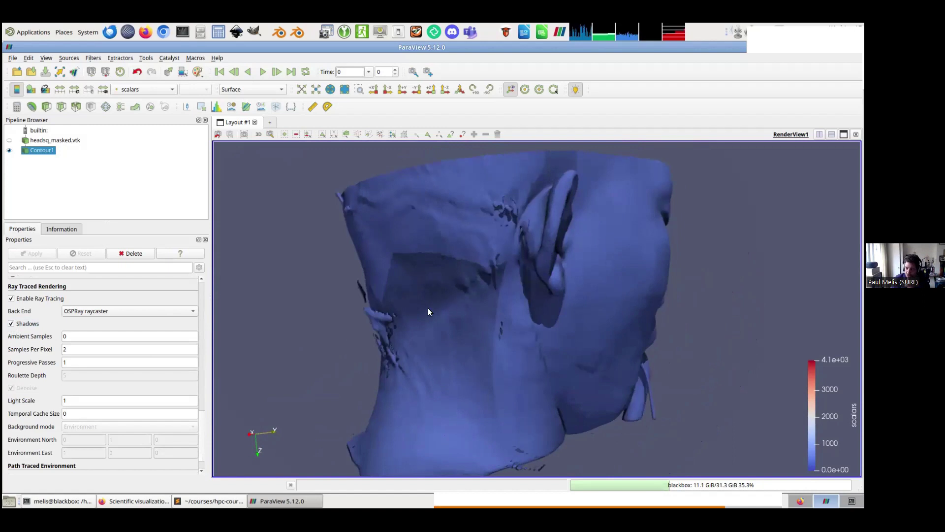
left_click_drag(648, 281, 580, 315)
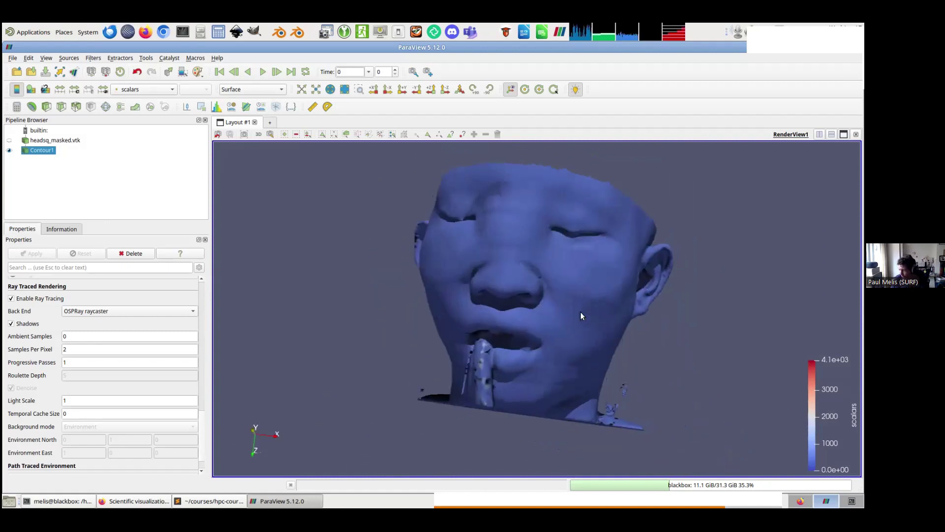
left_click_drag(459, 283, 535, 329)
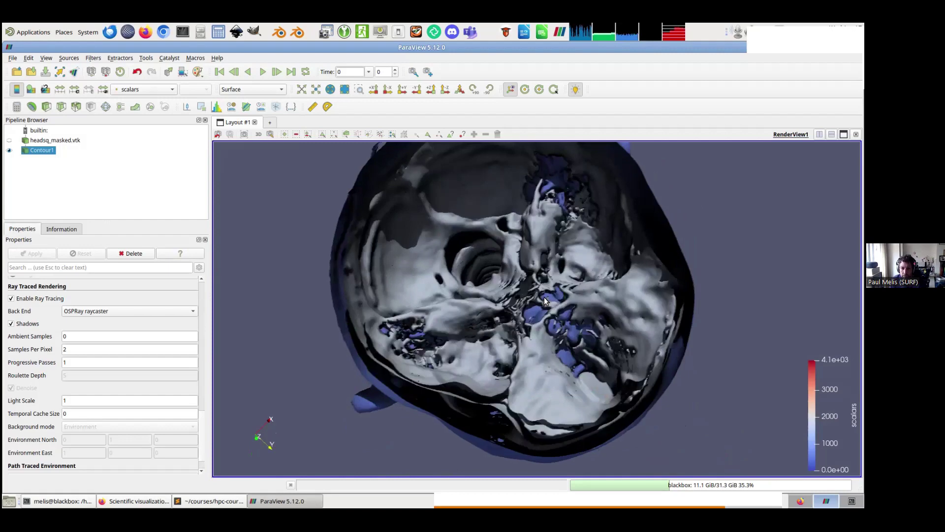
scroll(544, 296, "up", 2)
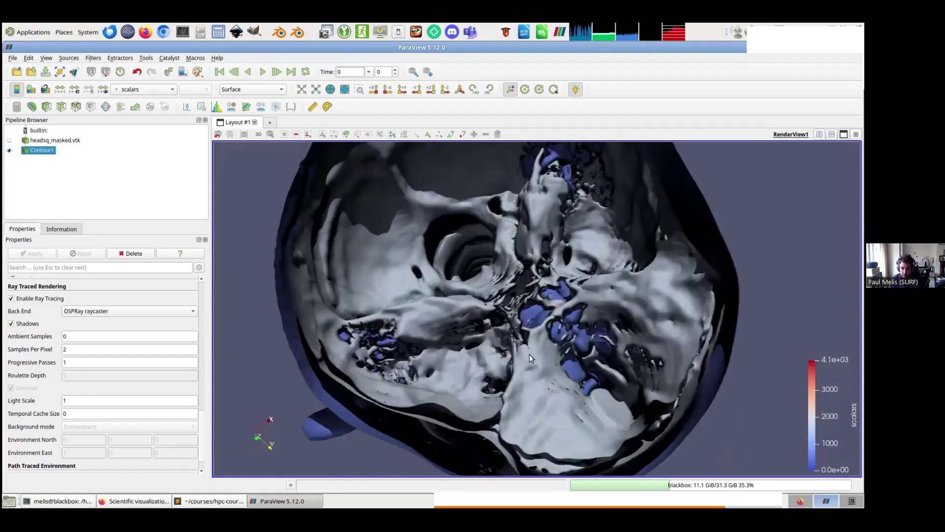
scroll(530, 353, "up", 2)
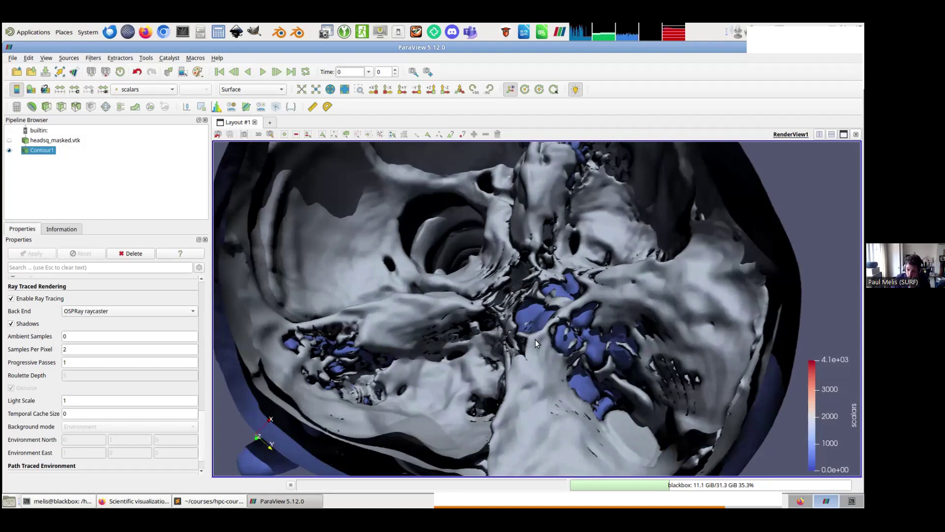
left_click_drag(527, 344, 521, 261)
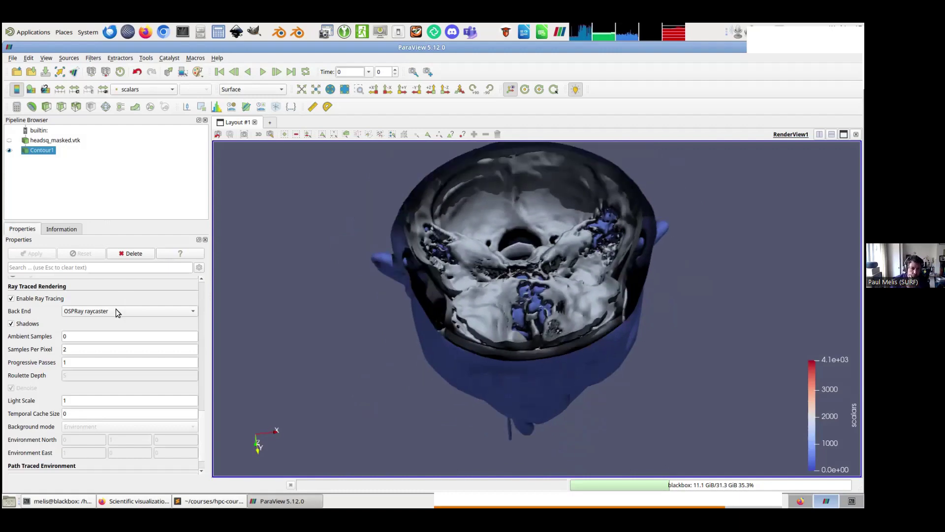
Switch the ray tracing back end to OptiX pathtracer and inspect the ear and skull interior.
left_click(116, 311)
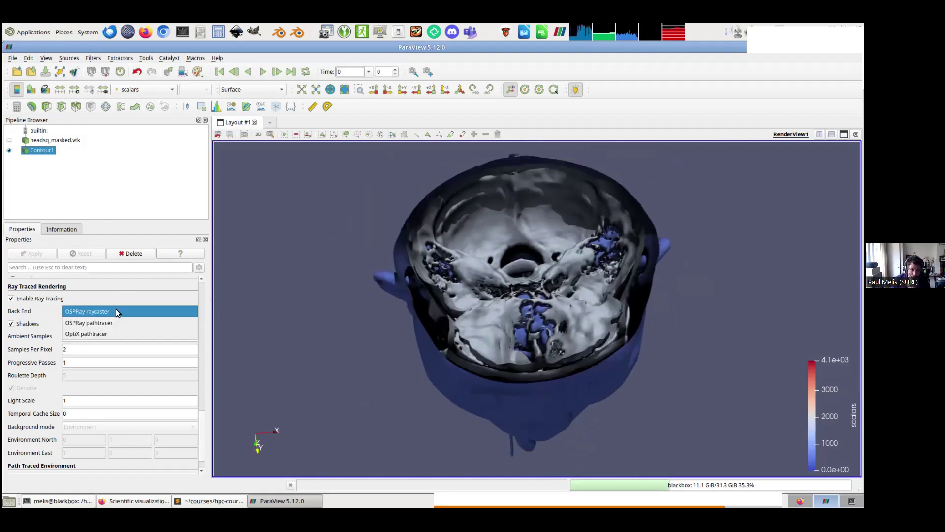
left_click(101, 335)
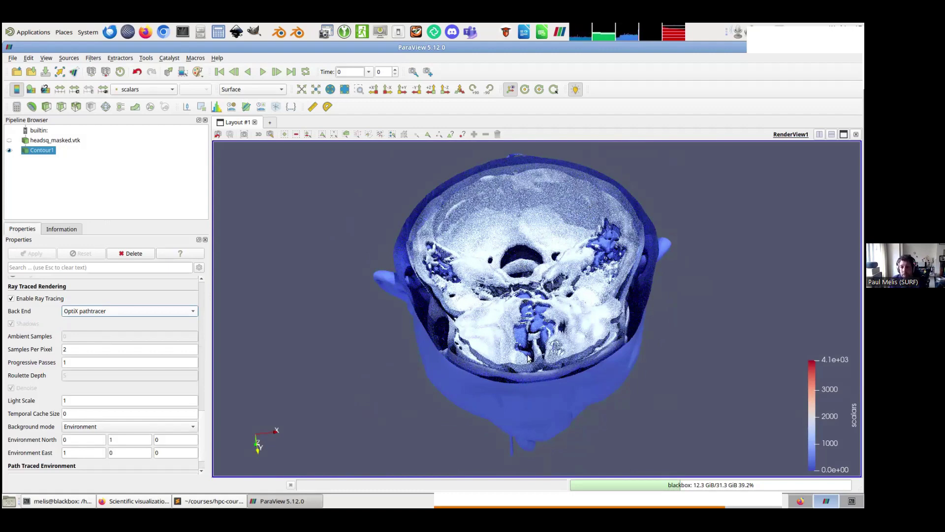
left_click_drag(523, 347, 649, 309)
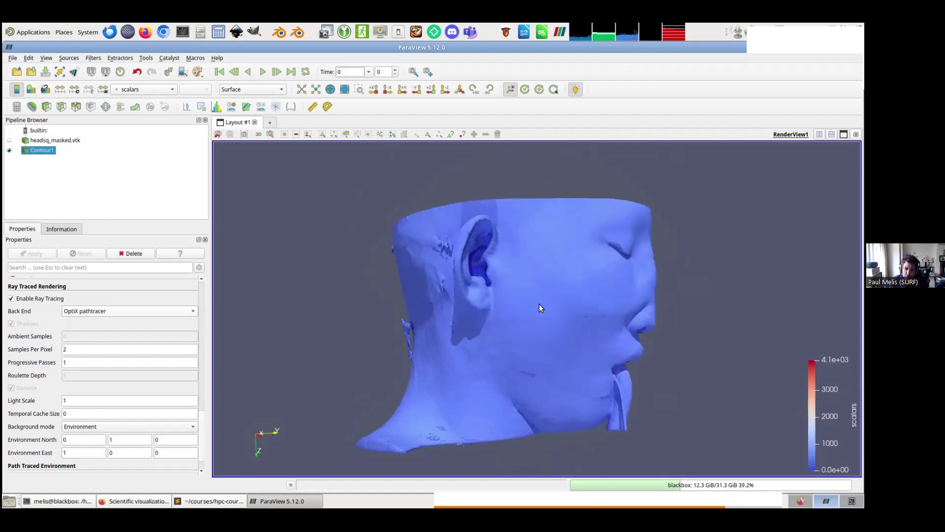
scroll(530, 286, "up", 2)
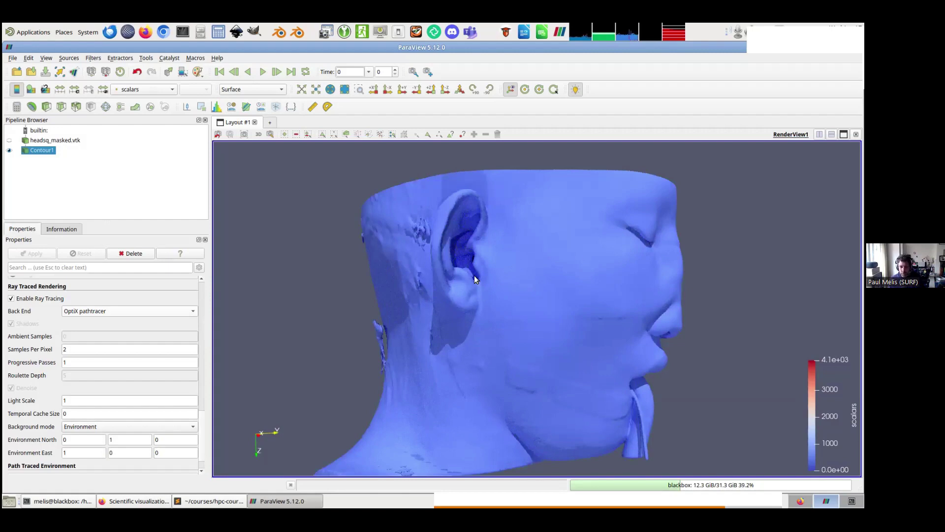
left_click_drag(539, 282, 507, 290)
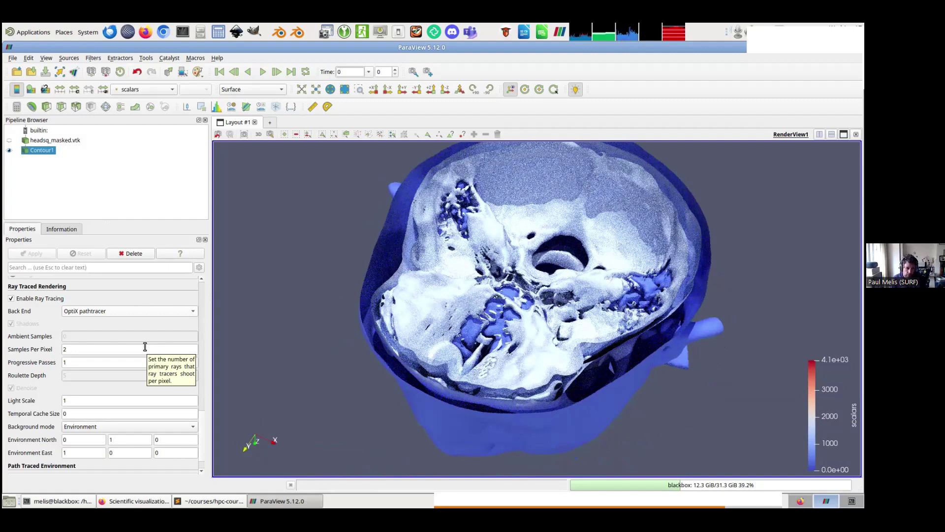
Set the path tracer's samples per pixel to 1 and check the noise inside the skull.
double_click(93, 349)
type("1")
key("Tab")
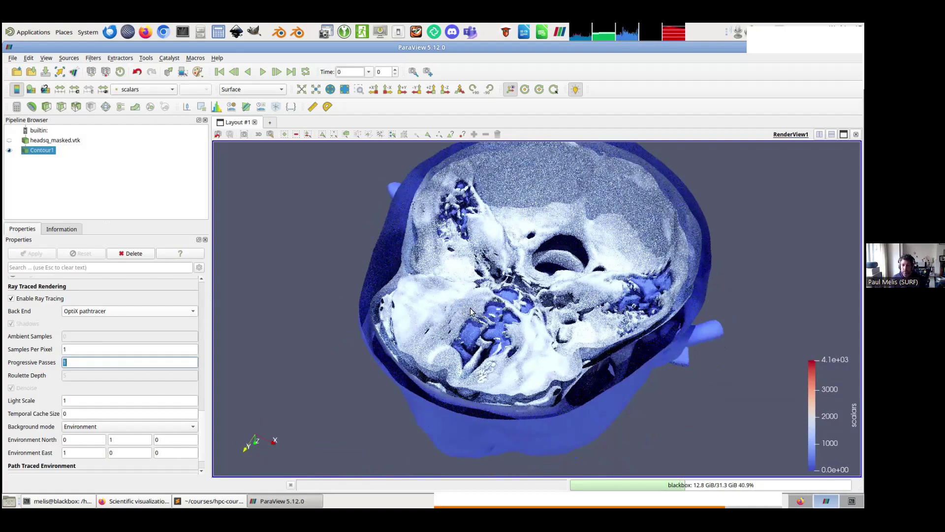
left_click(524, 299)
left_click_drag(524, 301, 527, 321)
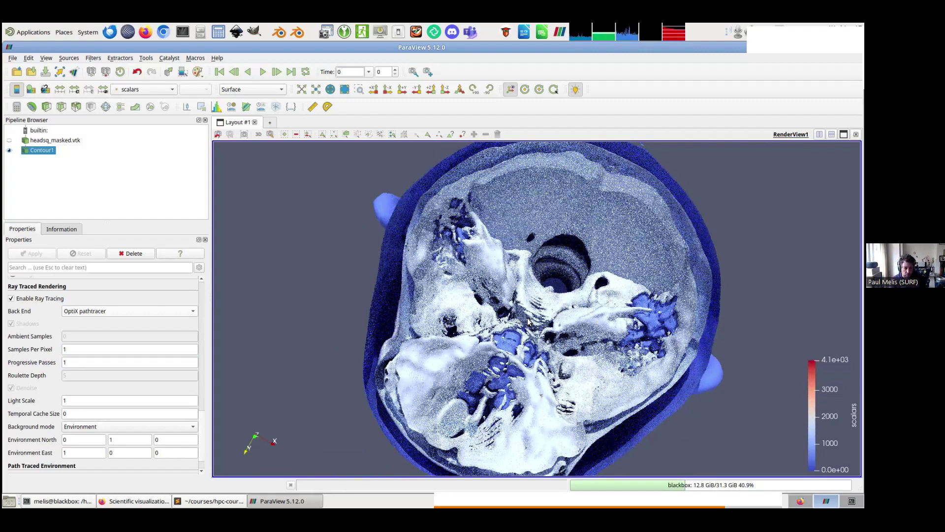
Raise the samples per pixel to 8 and check the rendering of the face and skull from several angles.
double_click(109, 350)
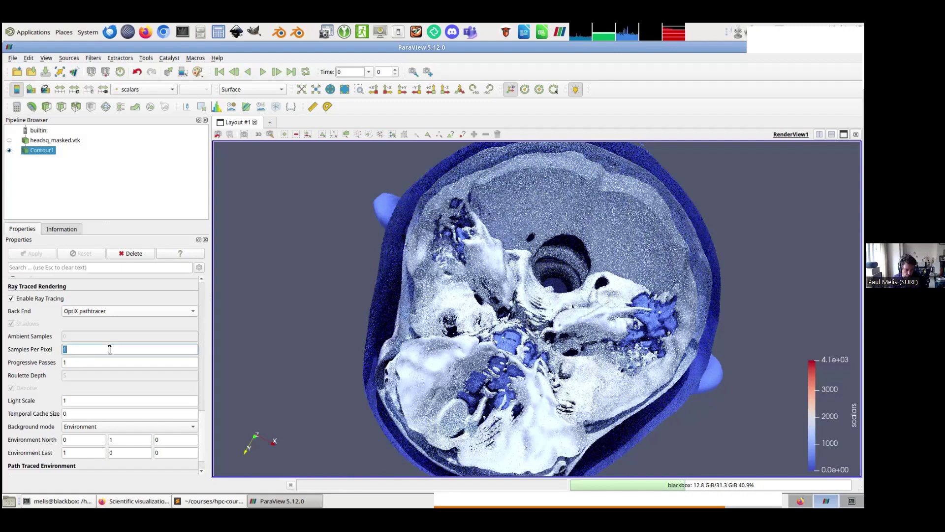
type("8")
key("Tab")
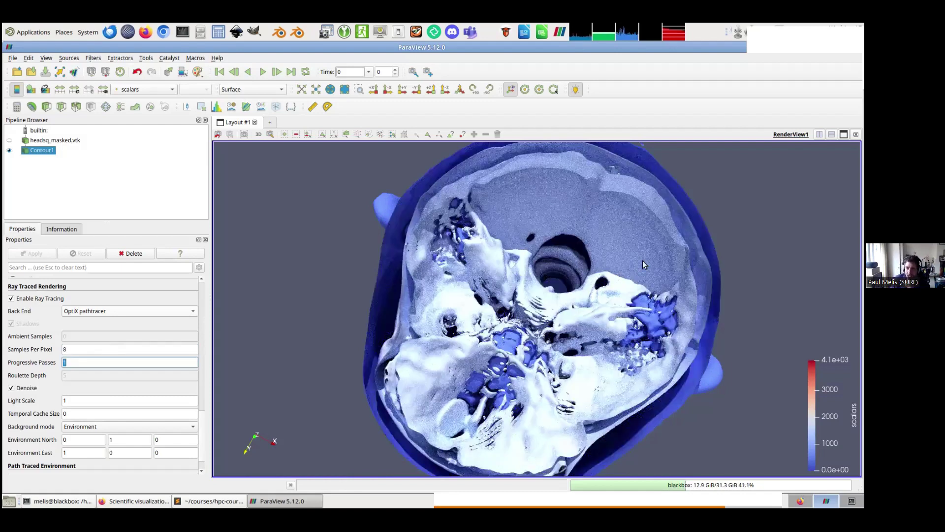
mouse_move(548, 378)
left_mouse_down()
mouse_move(521, 292)
mouse_move(543, 353)
mouse_move(455, 340)
mouse_move(581, 330)
mouse_move(525, 286)
left_mouse_up()
mouse_move(535, 254)
left_mouse_down()
mouse_move(507, 289)
mouse_move(468, 266)
left_mouse_up()
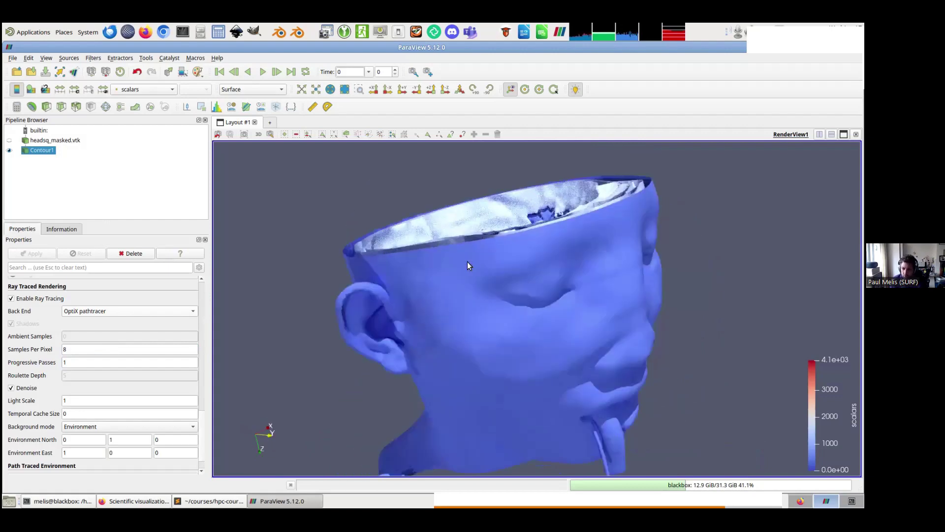
left_click_drag(547, 217, 566, 300)
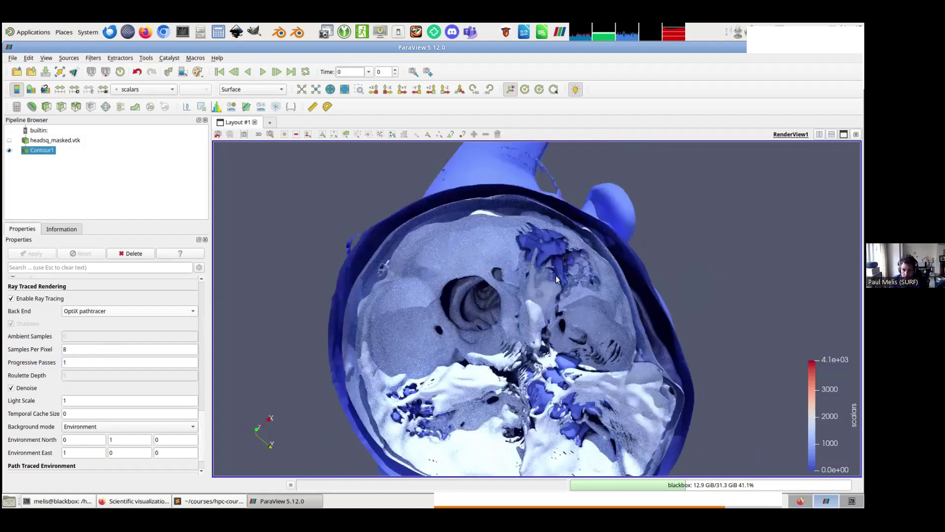
mouse_move(557, 275)
left_mouse_down()
mouse_move(506, 301)
mouse_move(530, 286)
left_mouse_up()
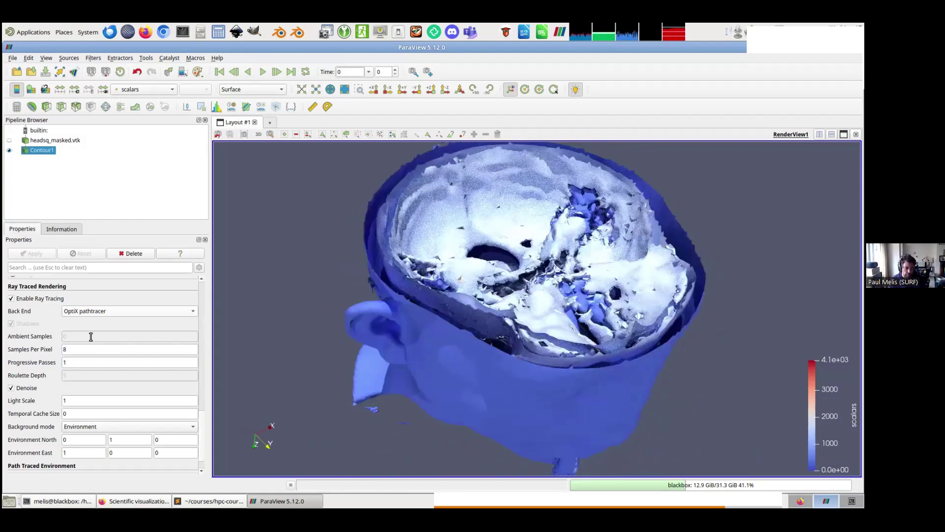
Reduce the samples per pixel to 2 and check the rendering with a slight rotation of the head.
double_click(75, 349)
type("2")
key("Tab")
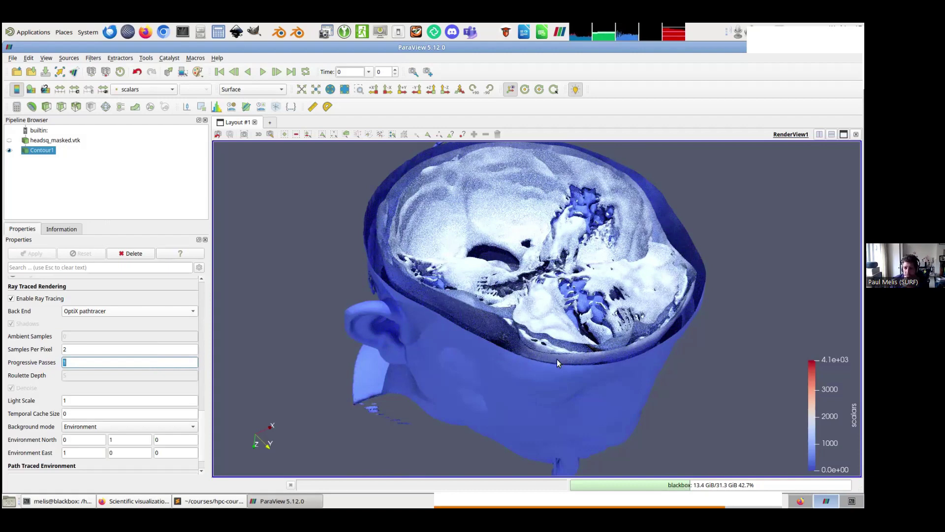
left_click_drag(557, 359, 532, 350)
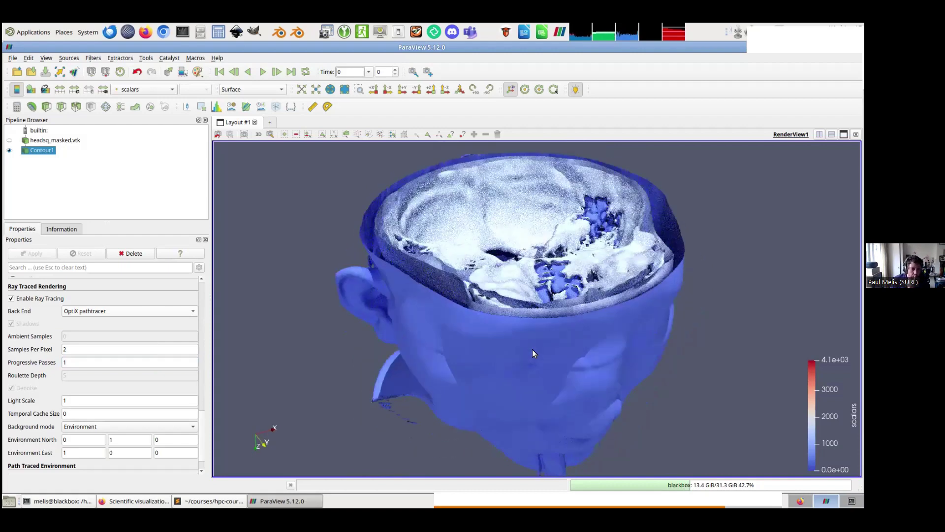
Set the samples per pixel to 1 and the ray tracing back end to OSPRay raycaster.
double_click(78, 346)
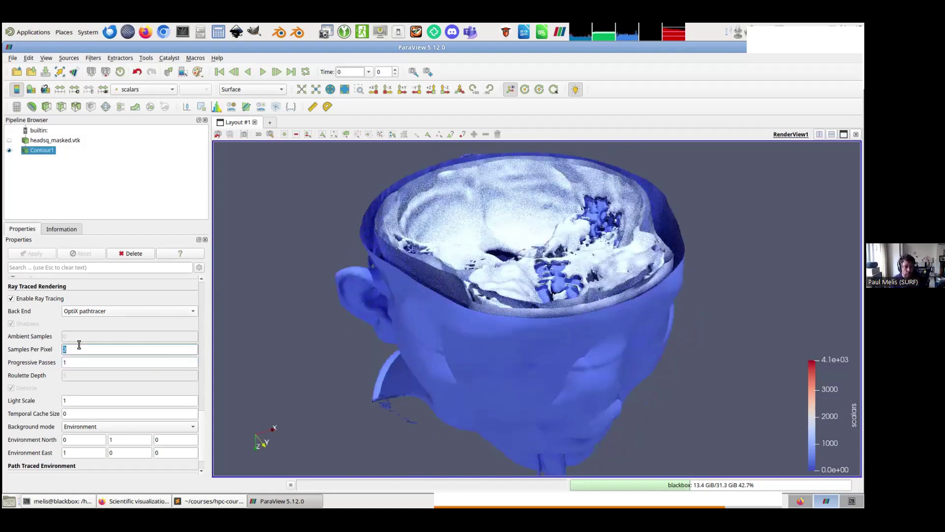
type("1")
left_click(76, 310)
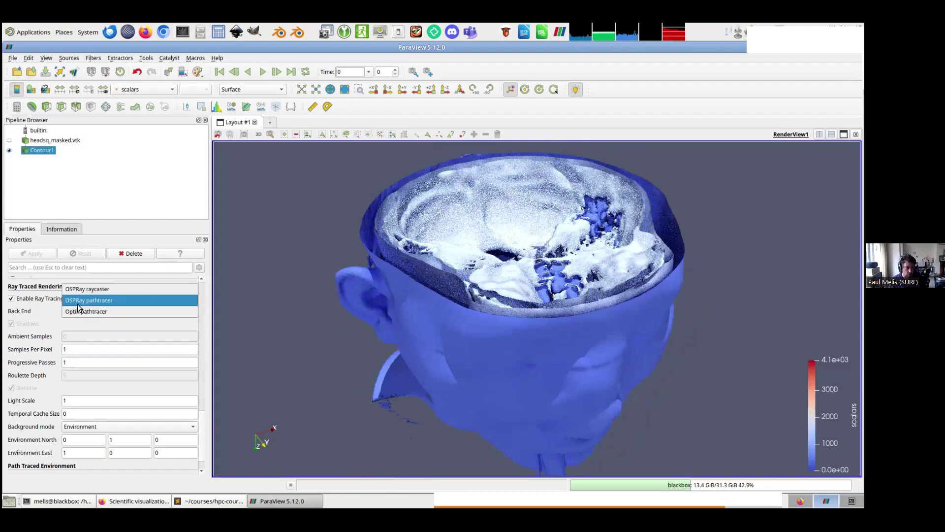
left_click(81, 288)
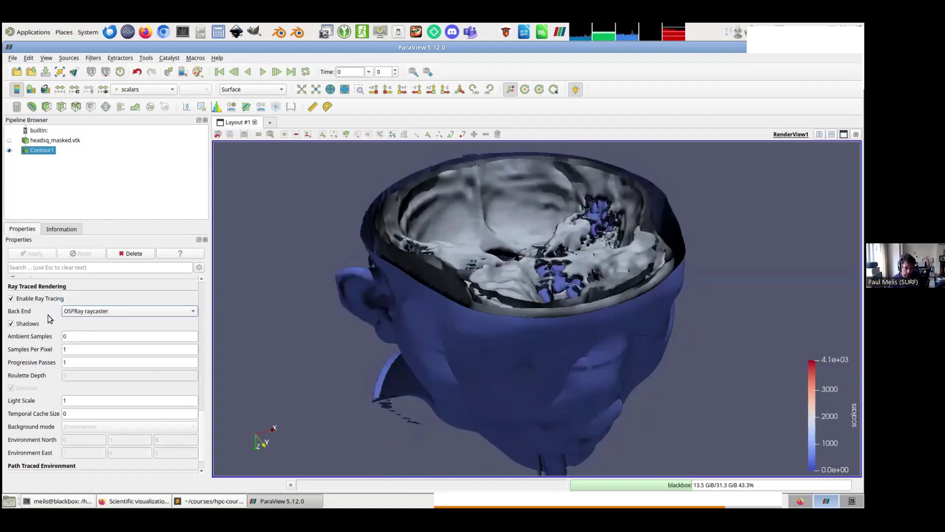
Filter the properties by "opaci" and lower the head contour's opacity to 0.41.
left_click(61, 267)
type("opaci")
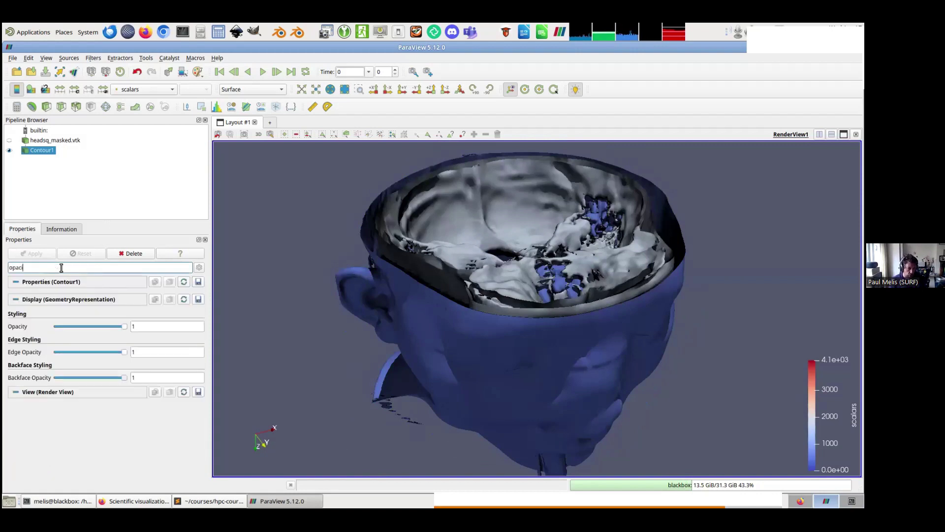
left_click_drag(109, 330, 84, 329)
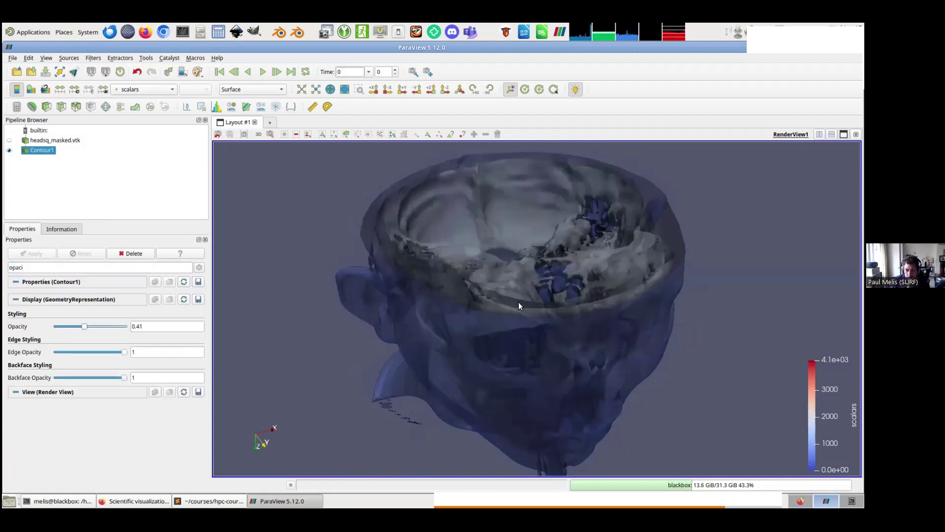
Inspect the translucent head contour from several angles and restore its opacity to 1.
left_click_drag(521, 288, 517, 253)
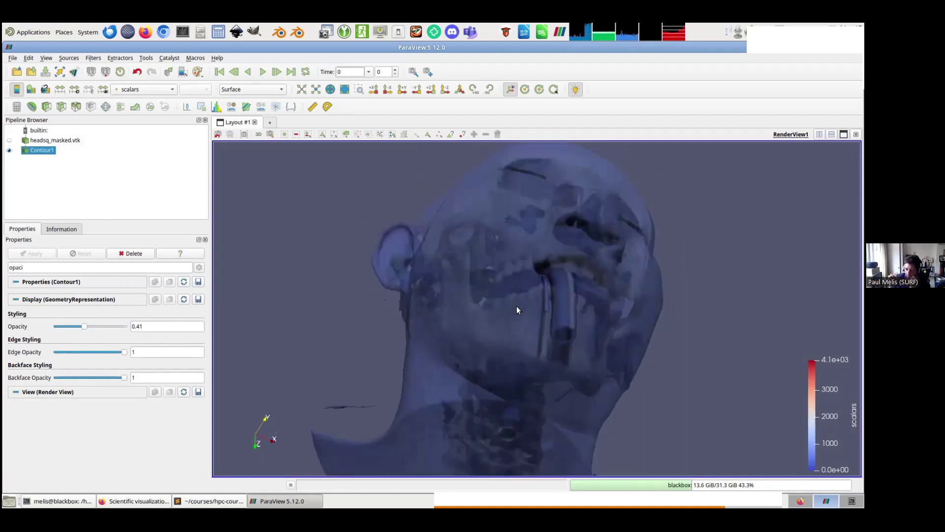
left_click_drag(516, 306, 517, 334)
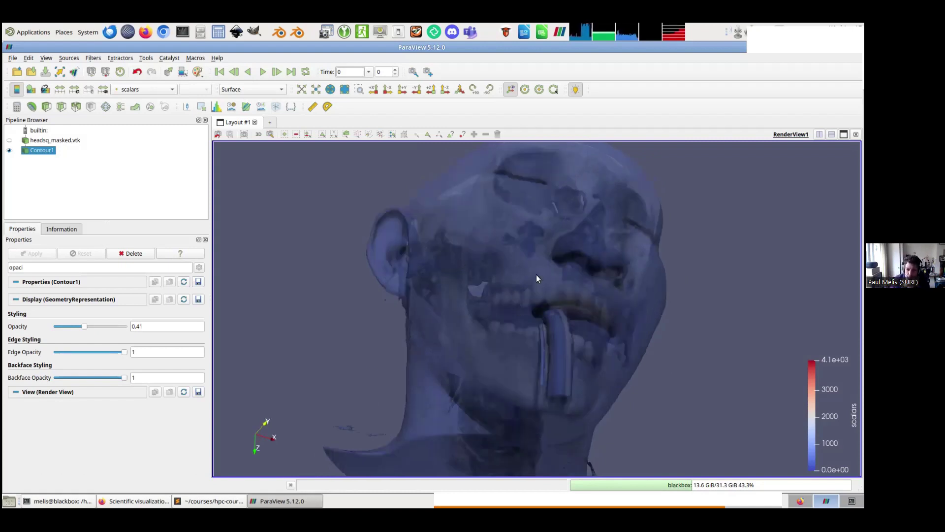
left_click_drag(548, 287, 607, 294)
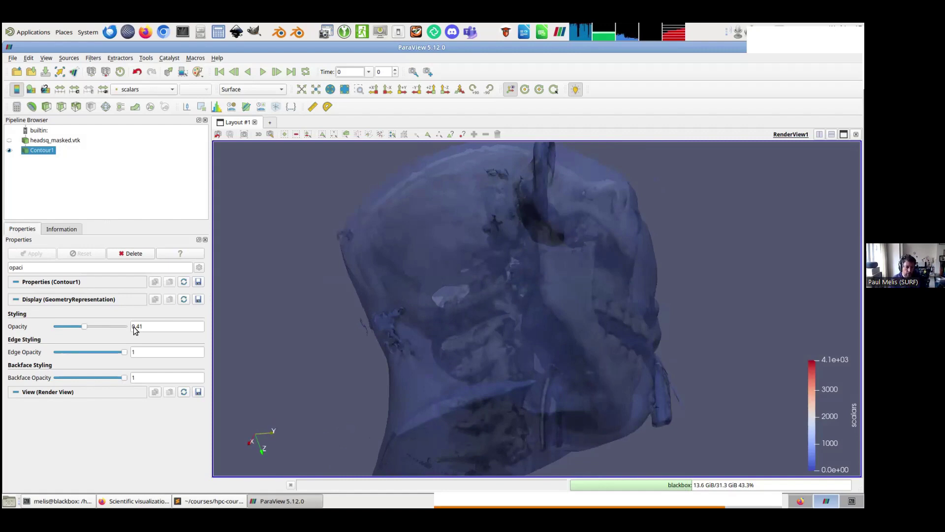
left_click_drag(87, 324, 141, 326)
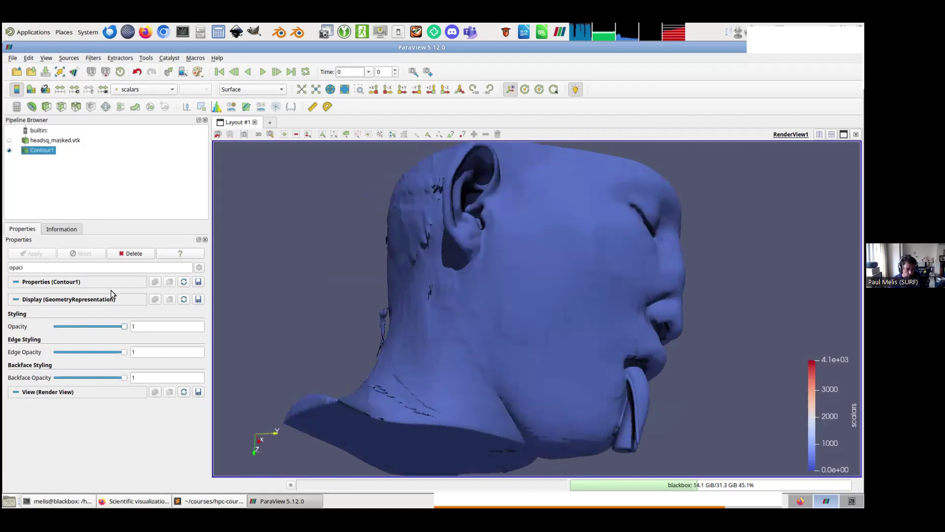
Clear the property filter and disable ray tracing for the render view.
left_click(111, 268)
key("Escape")
scroll(140, 412, "down", 15)
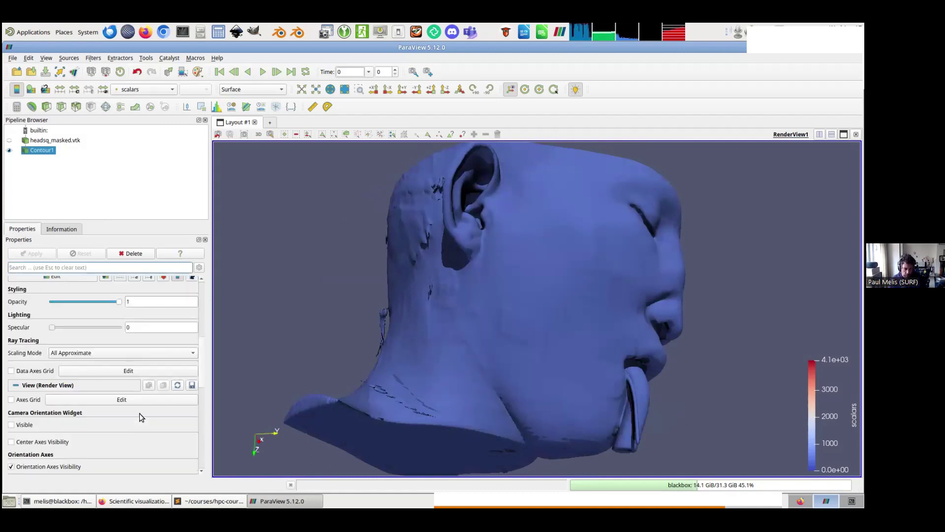
scroll(140, 420, "up", 1)
scroll(111, 421, "up", 1)
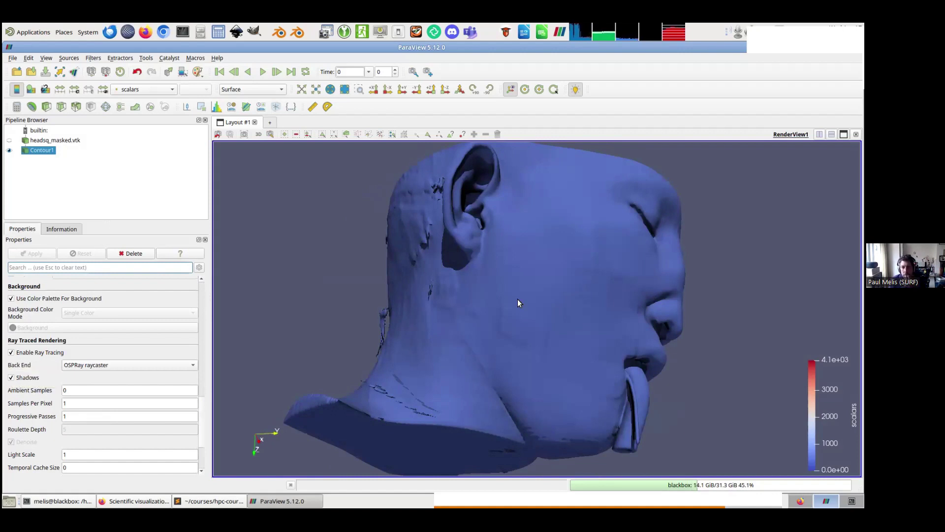
left_click_drag(518, 303, 440, 319)
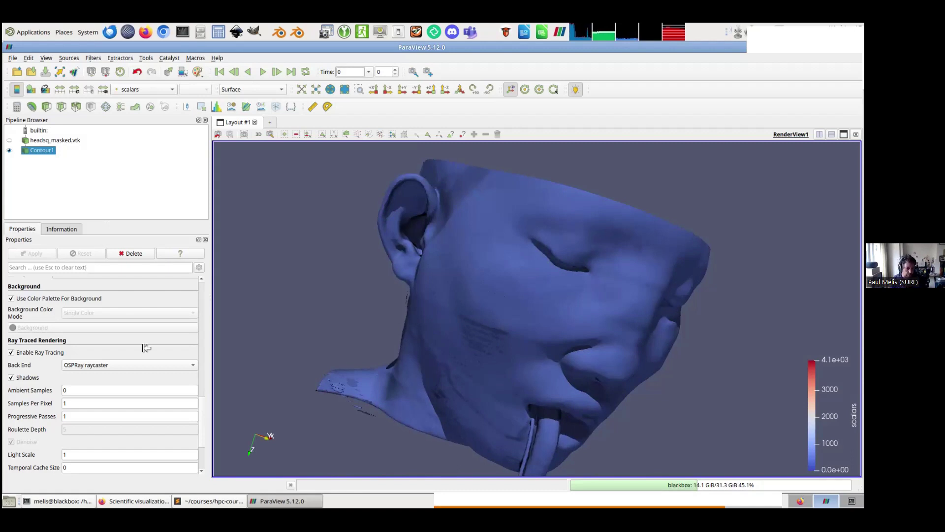
left_click(11, 352)
scroll(11, 352, "up", 4)
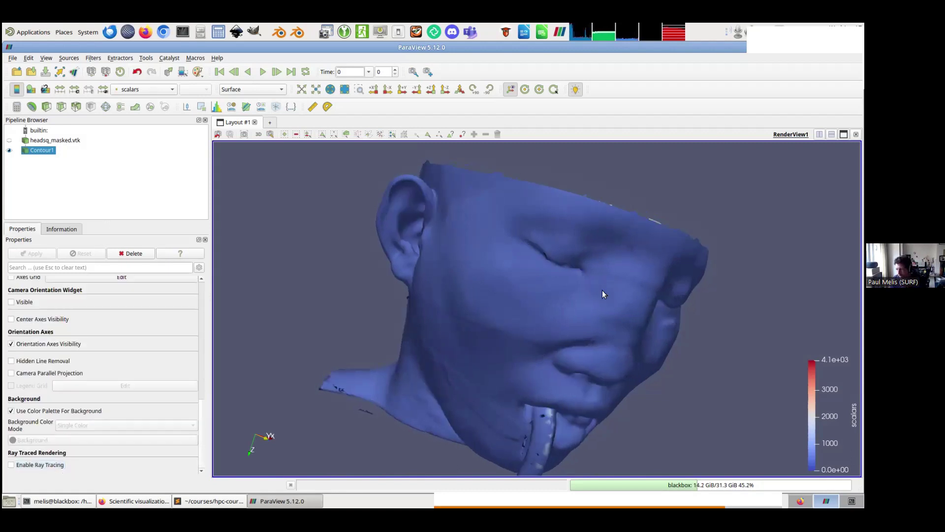
left_click_drag(601, 290, 333, 247)
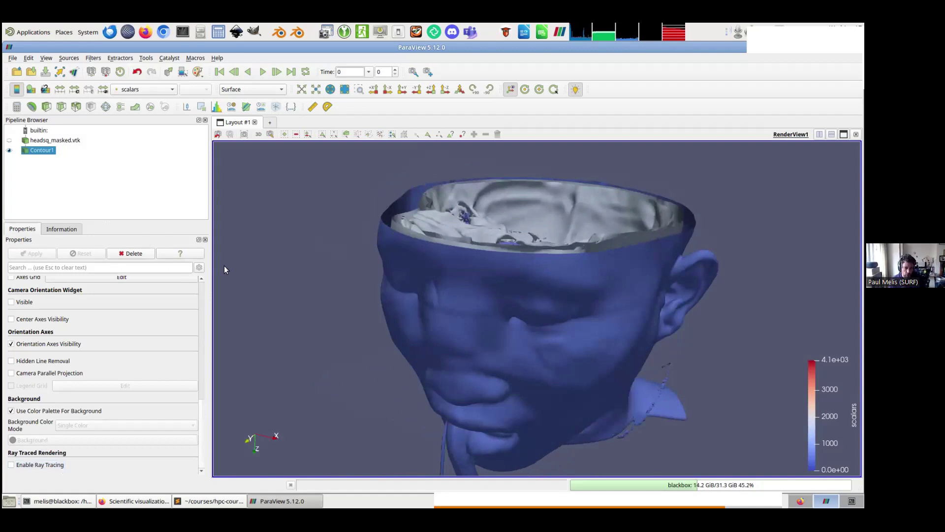
Delete the head contour and display the headsq_masked.vtk dataset with the Volume representation.
left_click(66, 228)
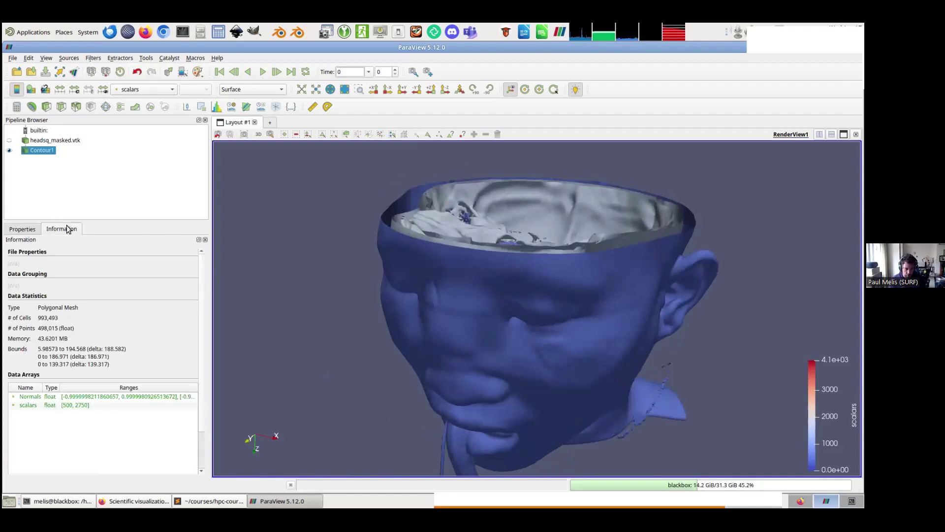
left_click(22, 229)
key("Delete")
left_click_drag(531, 314, 516, 320)
left_click(243, 89)
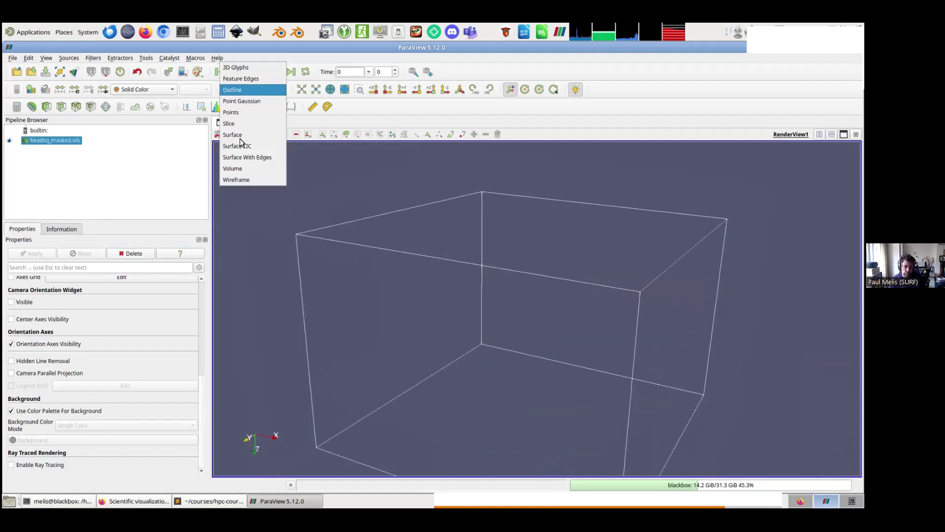
left_click(238, 164)
left_click_drag(519, 377, 652, 285)
left_click_drag(559, 294, 499, 313)
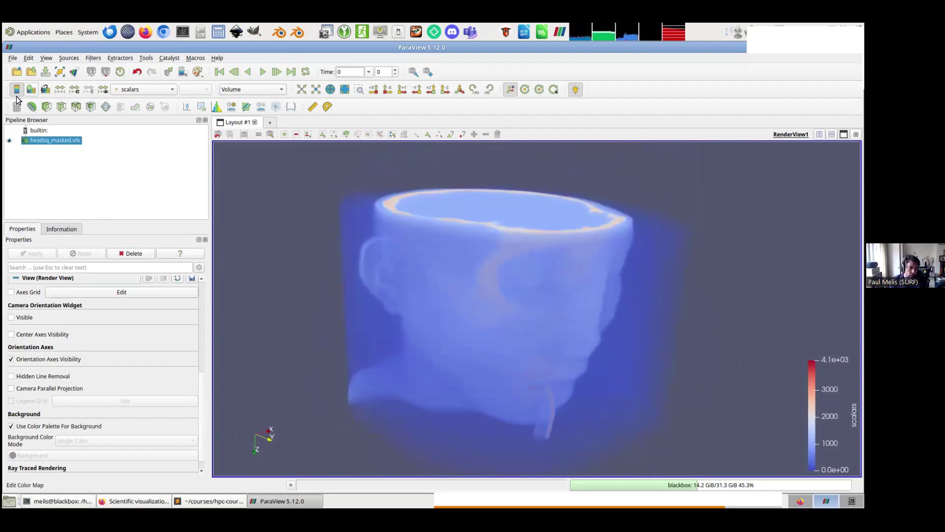
Show the volume's color map settings and examine the first and last points of the opacity transfer function.
left_click(31, 92)
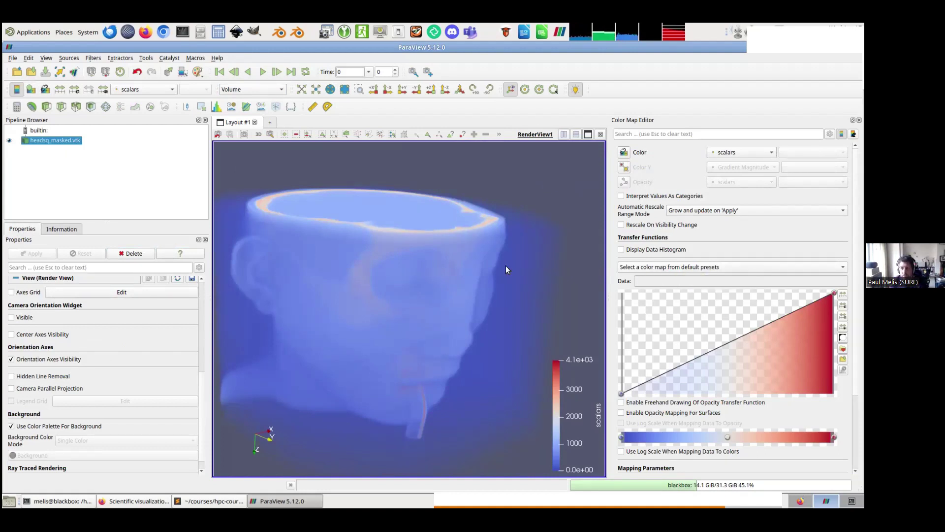
left_click_drag(427, 289, 463, 286)
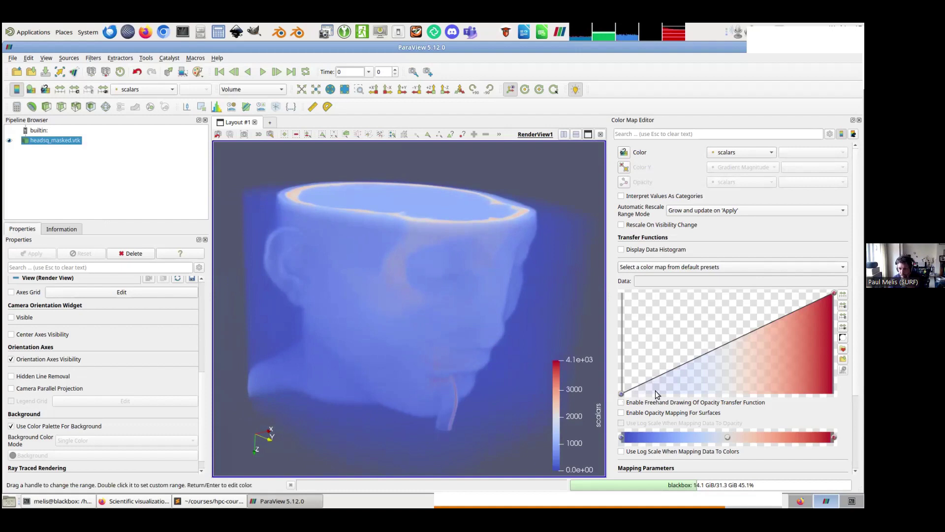
left_click(621, 393)
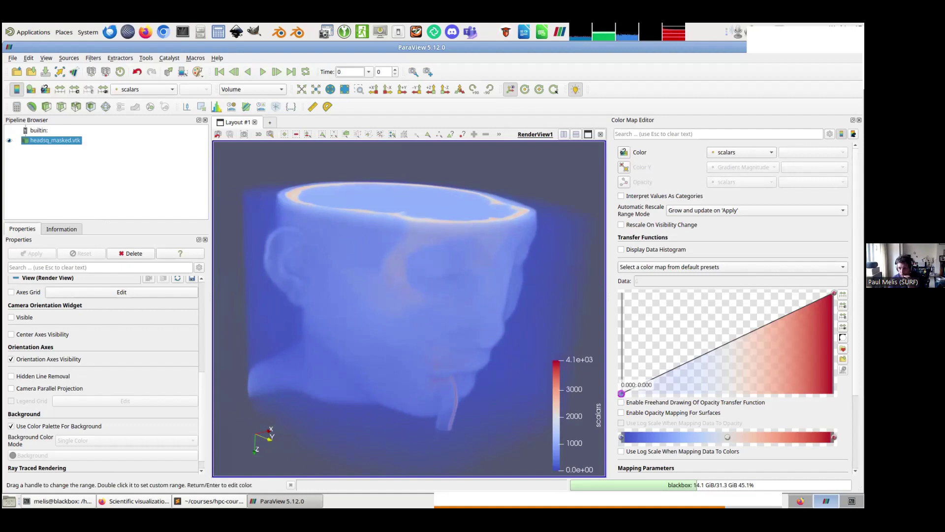
key("Right")
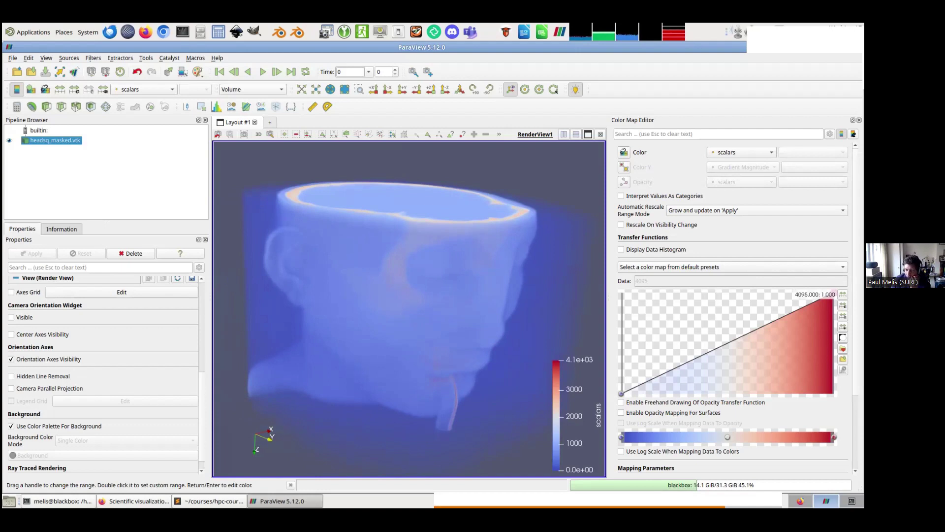
mouse_move(483, 317)
left_mouse_down()
mouse_move(467, 312)
mouse_move(474, 322)
left_mouse_up()
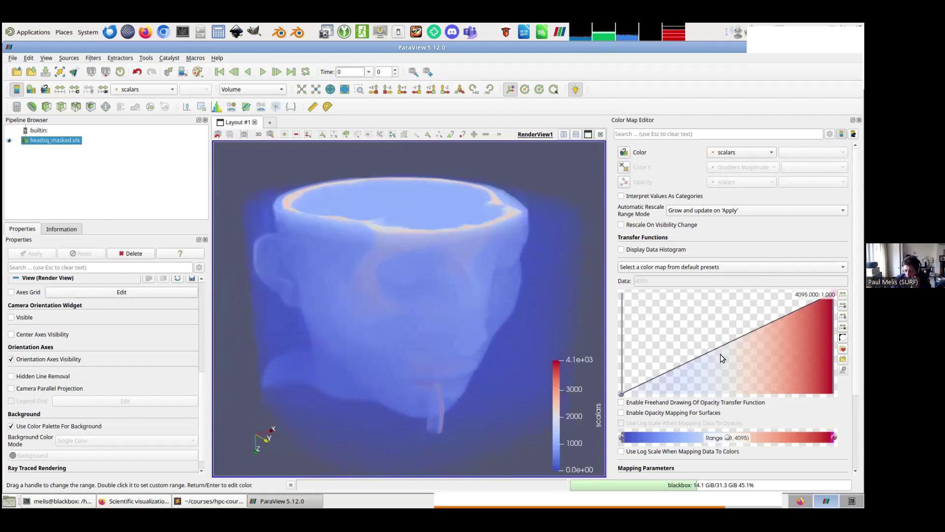
left_click(622, 394)
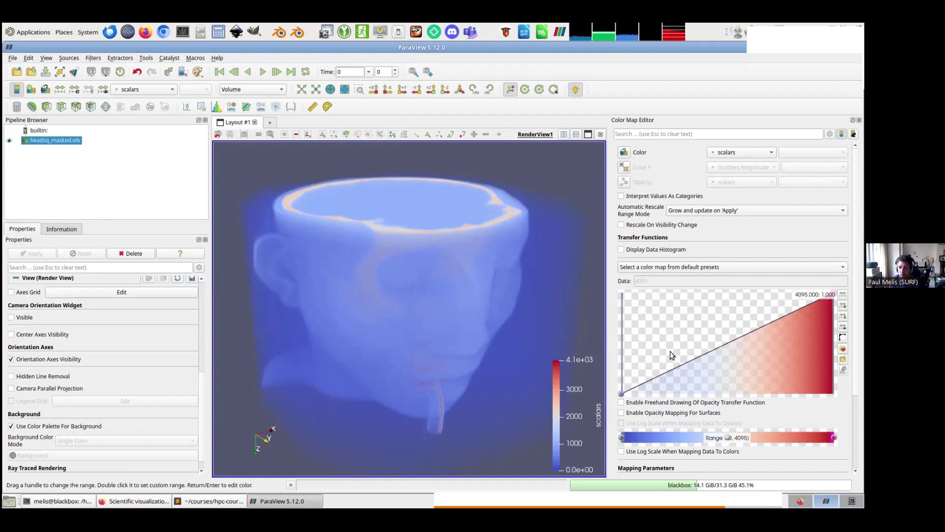
Reshape the opacity transfer function into a full-opacity plateau ending at data value 2363.5, with zero opacity on both sides.
left_click(727, 345)
left_click_drag(726, 344, 728, 285)
left_click_drag(833, 293, 834, 393)
left_click_drag(697, 329, 696, 393)
left_click(768, 325)
left_click_drag(757, 316, 757, 400)
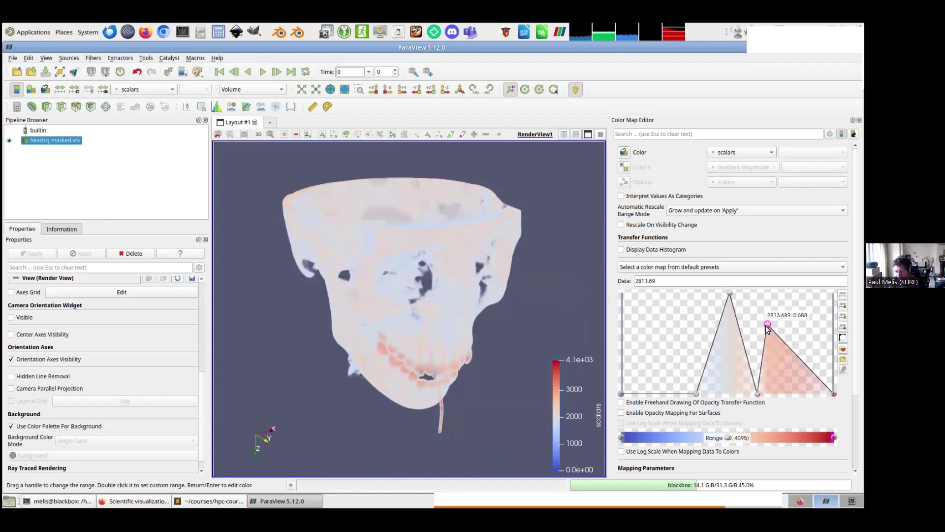
key("Delete")
mouse_move(727, 296)
left_mouse_down()
mouse_move(706, 289)
mouse_move(741, 293)
left_mouse_up()
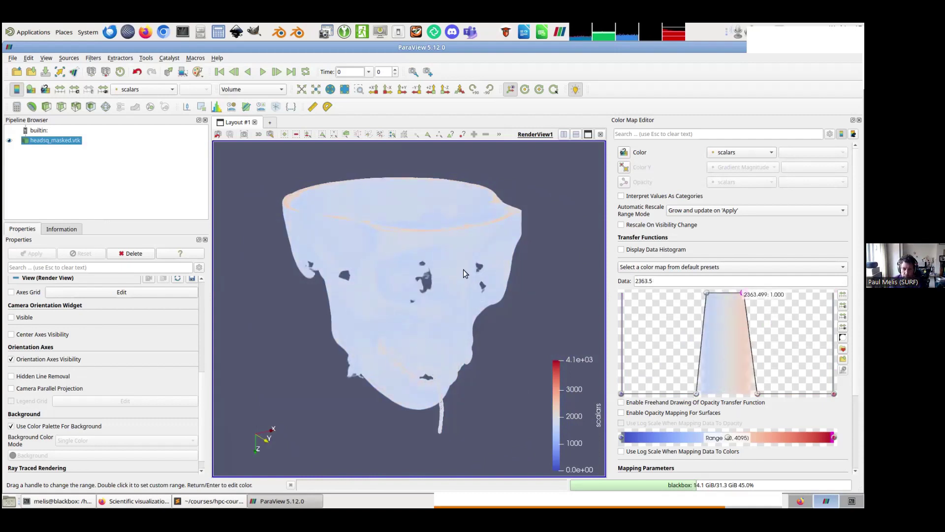
left_click_drag(413, 339, 402, 234)
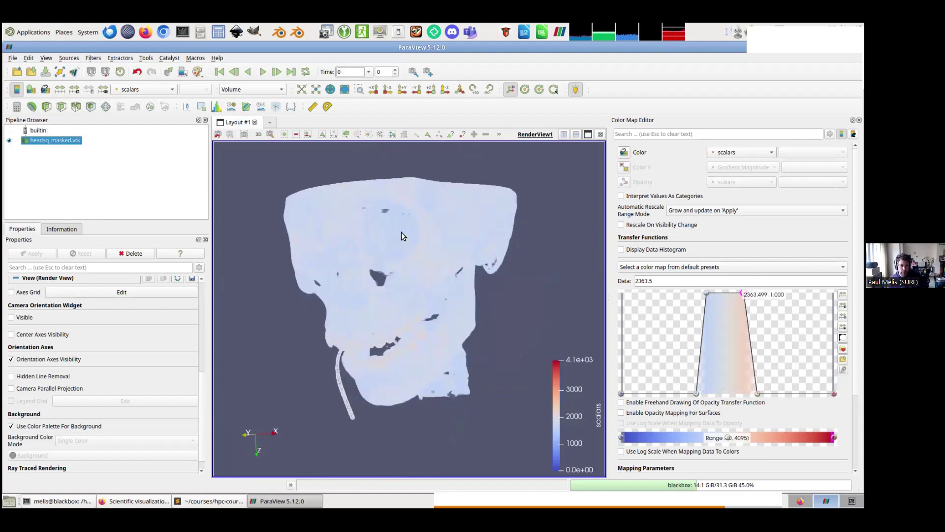
Filter the properties by "shade" and enable shading for the skull's volume rendering.
scroll(104, 331, "up", 10)
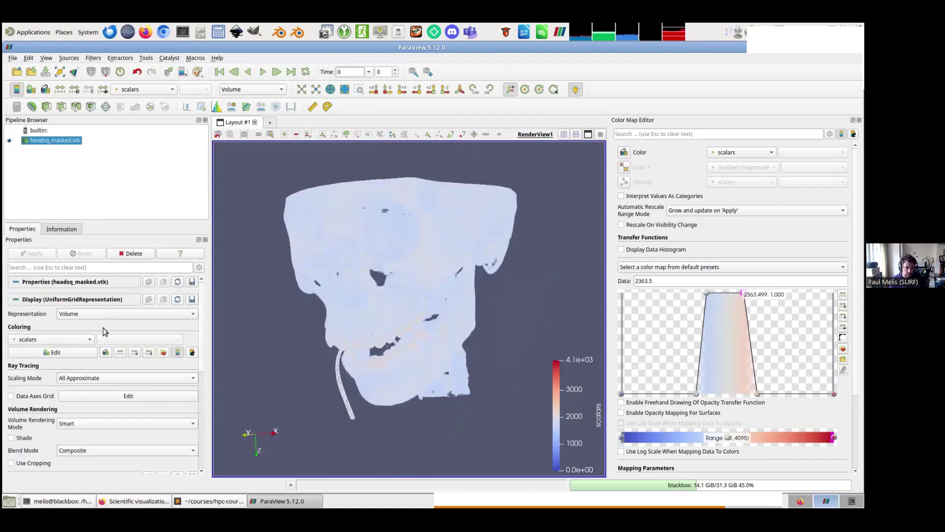
left_click(104, 268)
type("shade")
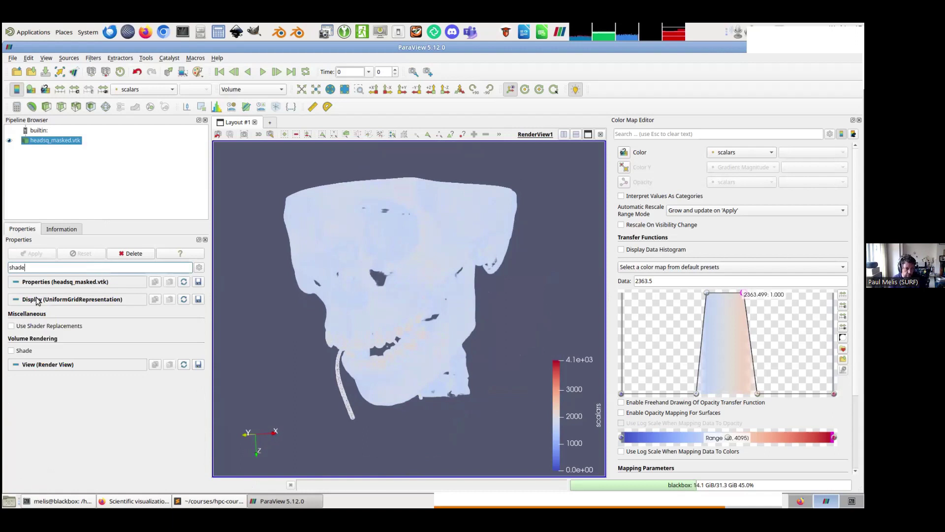
left_click(10, 350)
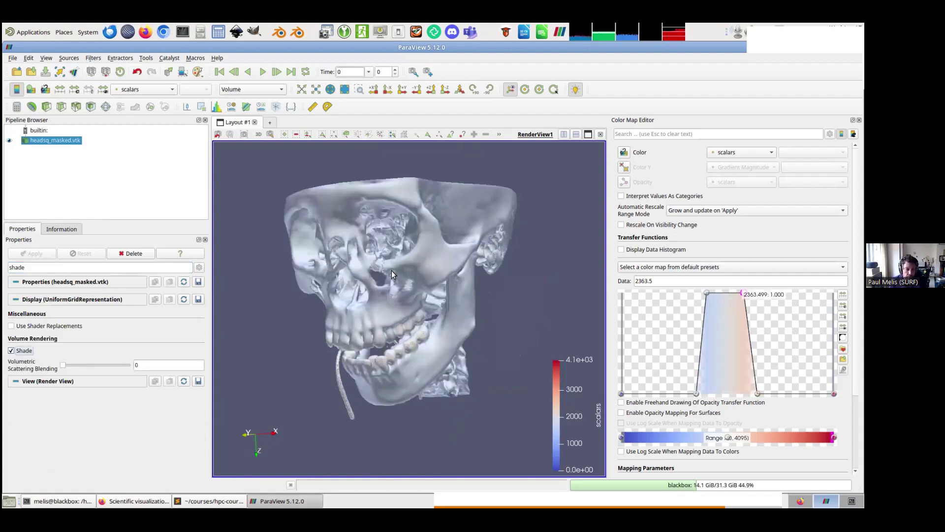
left_click_drag(355, 276, 436, 270)
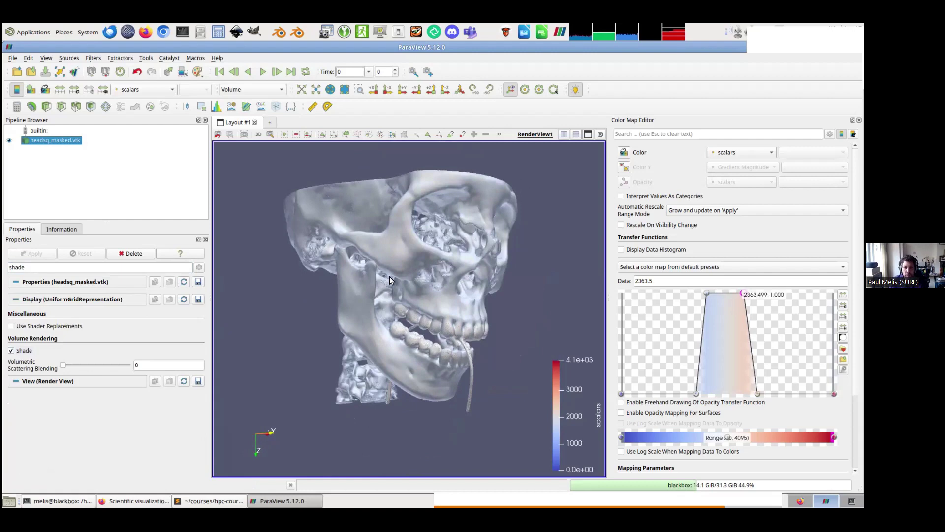
left_click_drag(389, 276, 427, 276)
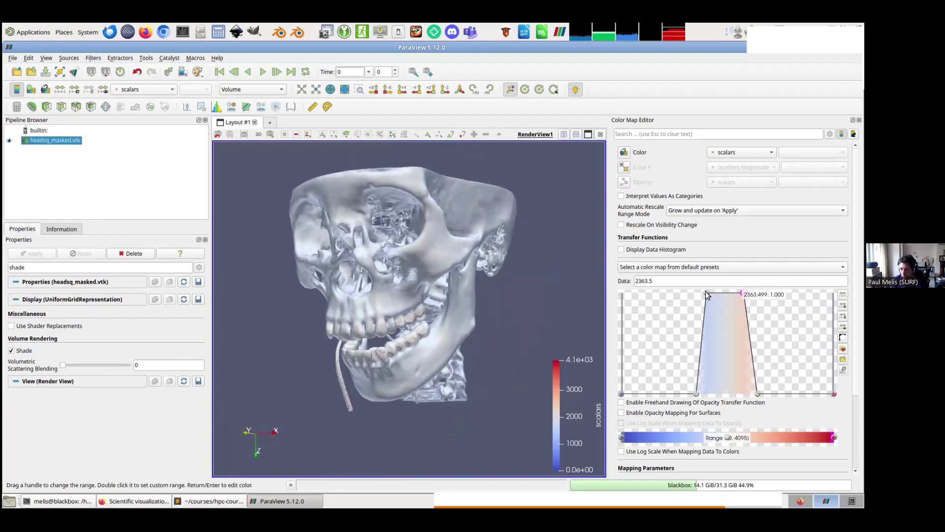
Move the bone plateau's lower corner to data value 1844.05 and add a low opacity bump for soft tissue starting at 277.04.
left_click_drag(705, 291, 716, 291)
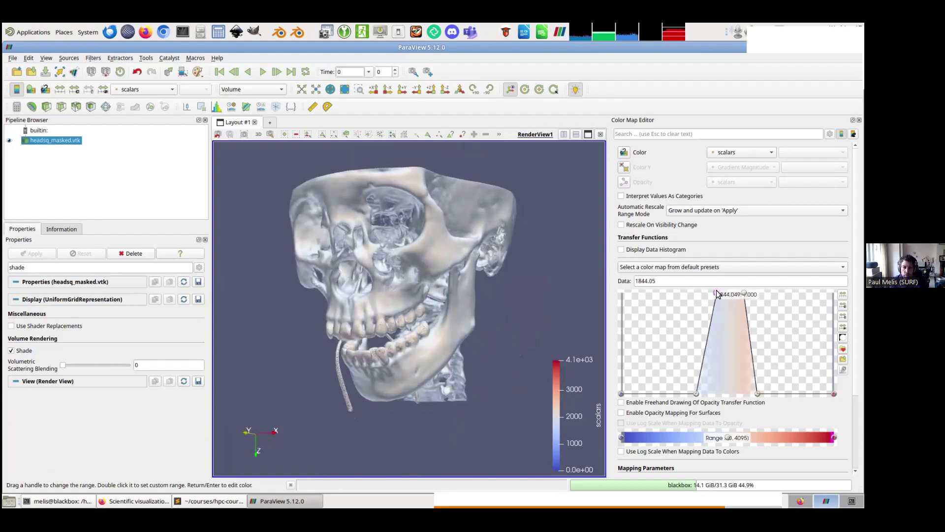
left_click(665, 364)
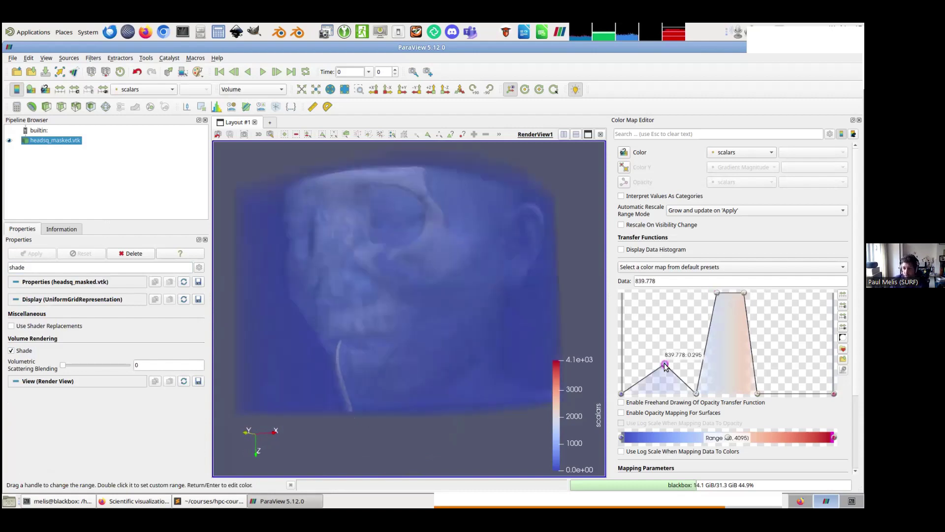
left_click_drag(665, 364, 660, 363)
left_click(646, 365)
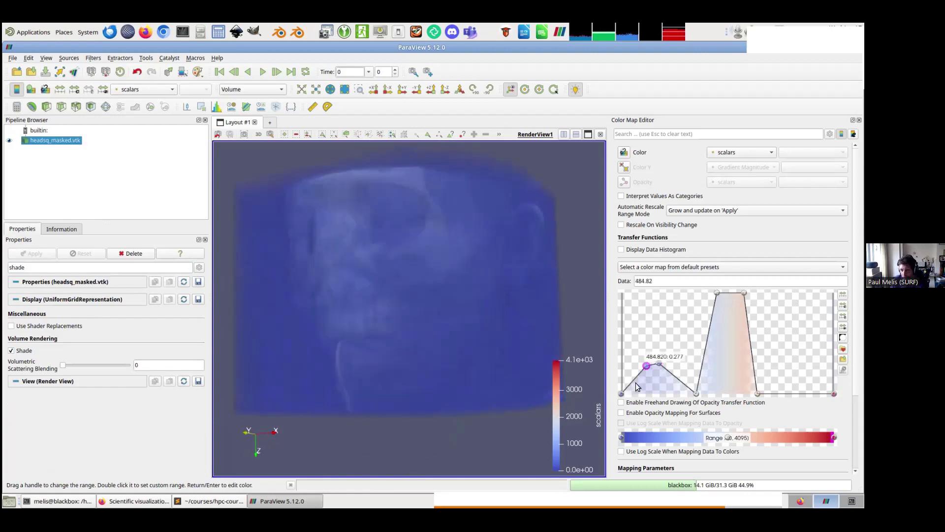
left_click(677, 391)
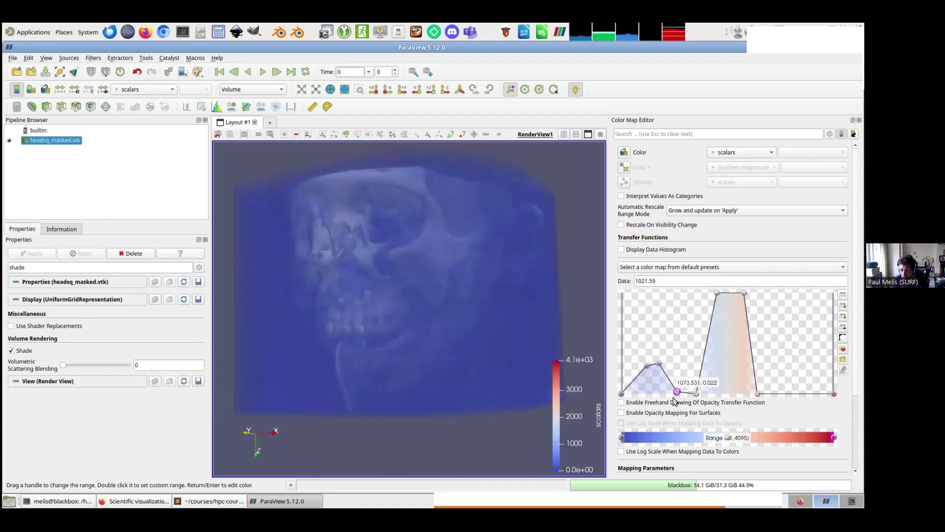
left_click_drag(676, 391, 635, 396)
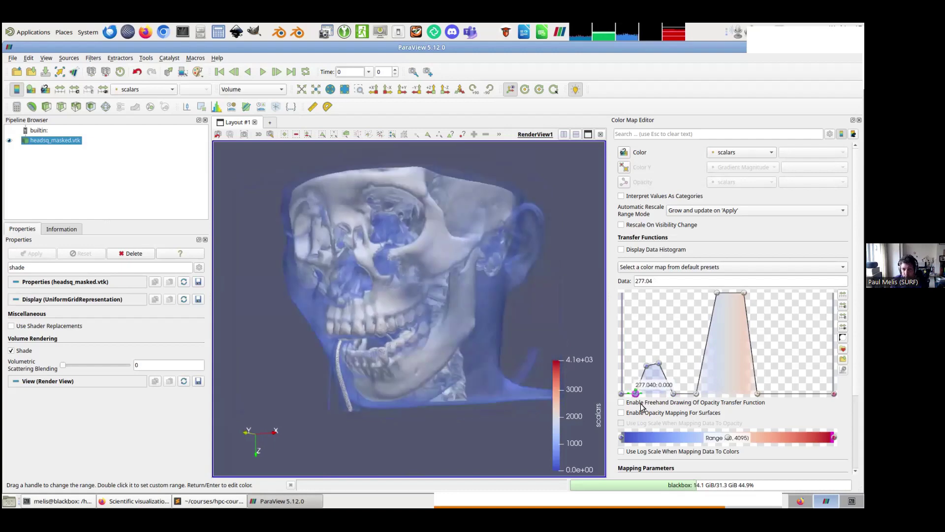
left_click_drag(382, 342, 407, 317)
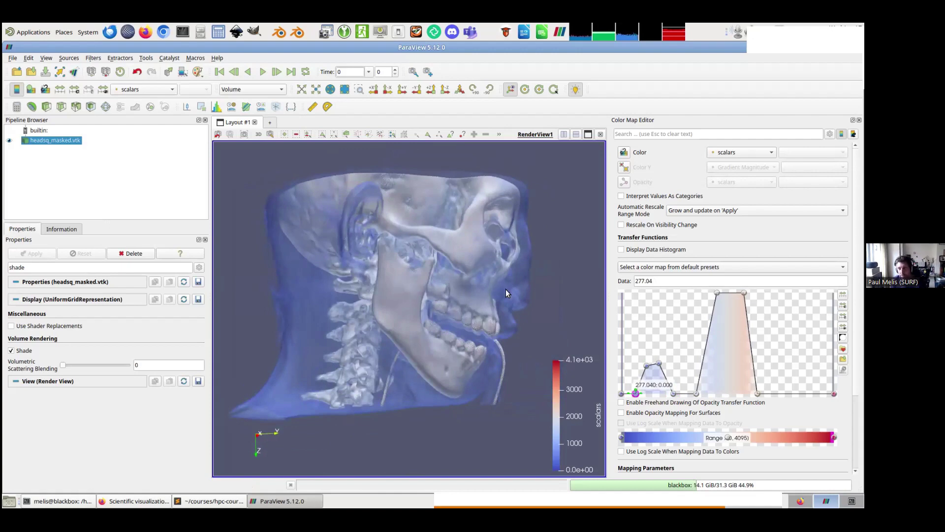
left_click_drag(506, 294, 401, 287)
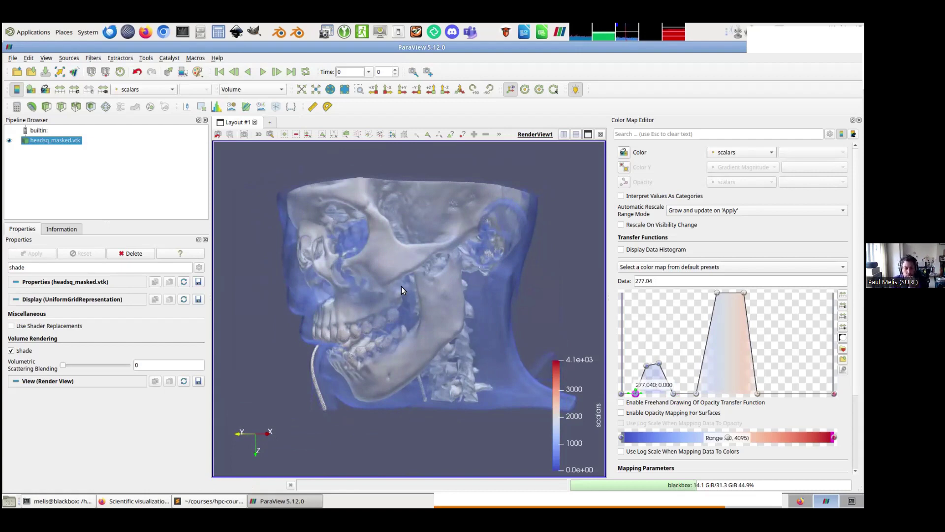
left_click_drag(365, 303, 468, 311)
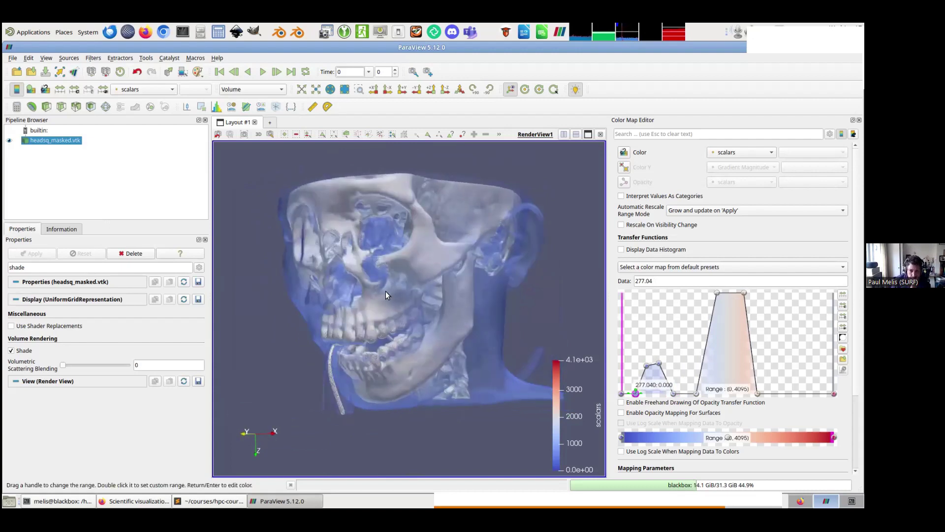
left_click_drag(385, 293, 445, 293)
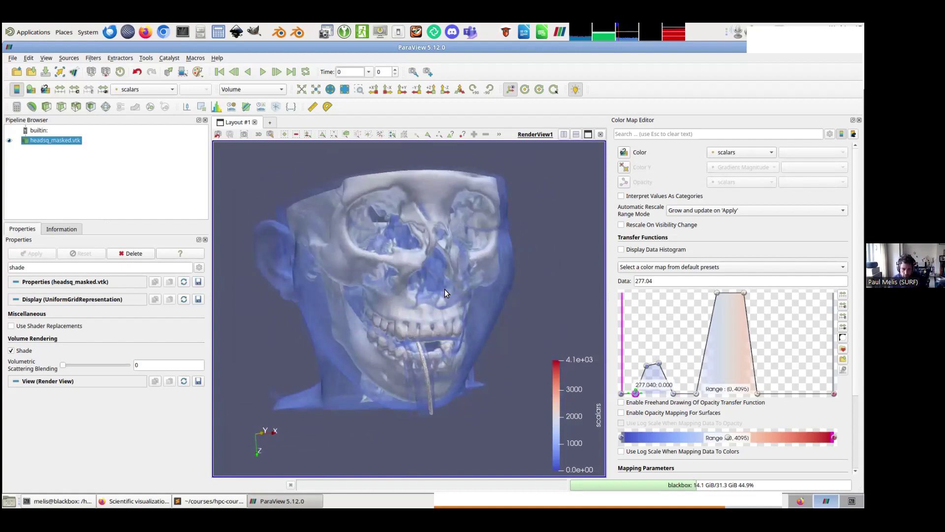
Enable a 2D transfer function with Gradient Magnitude as Color Y, set the histogram to 50 bins, and enlarge its display.
left_click(623, 168)
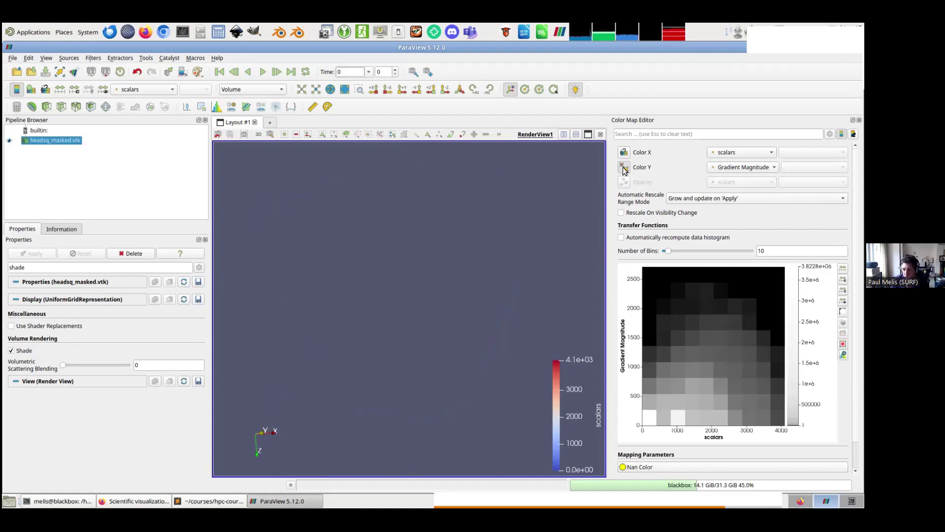
double_click(771, 251)
type("50")
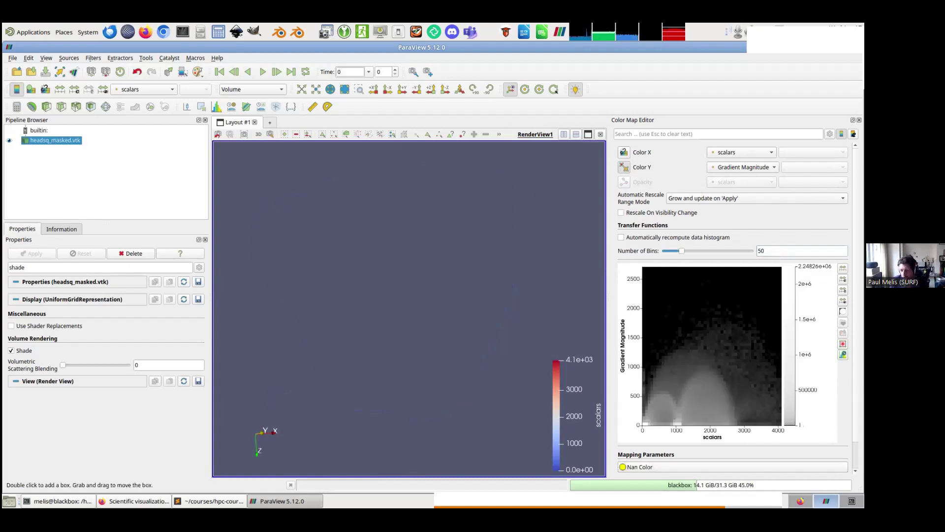
left_click_drag(607, 318, 560, 321)
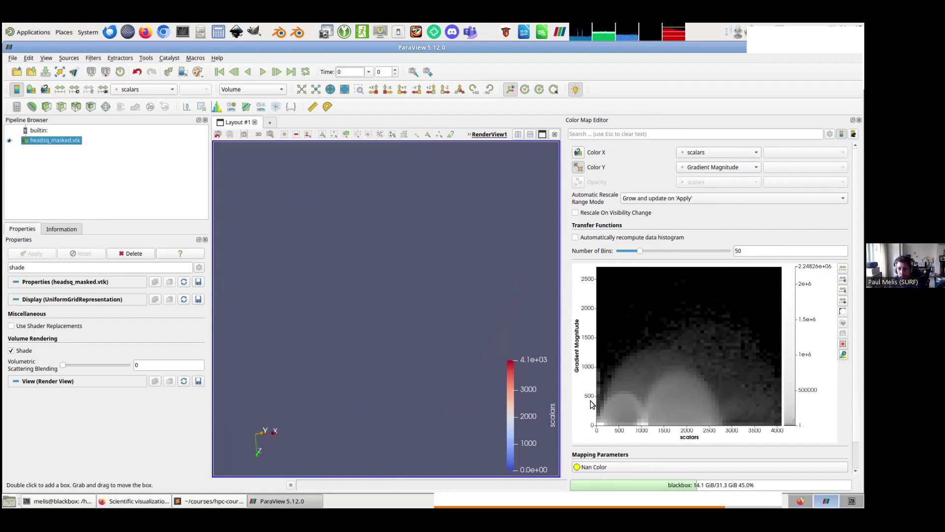
Add a box to the 2D histogram and shape it into a thin strip spanning scalars about 2000 to 3550 near gradient magnitude 1000.
double_click(688, 401)
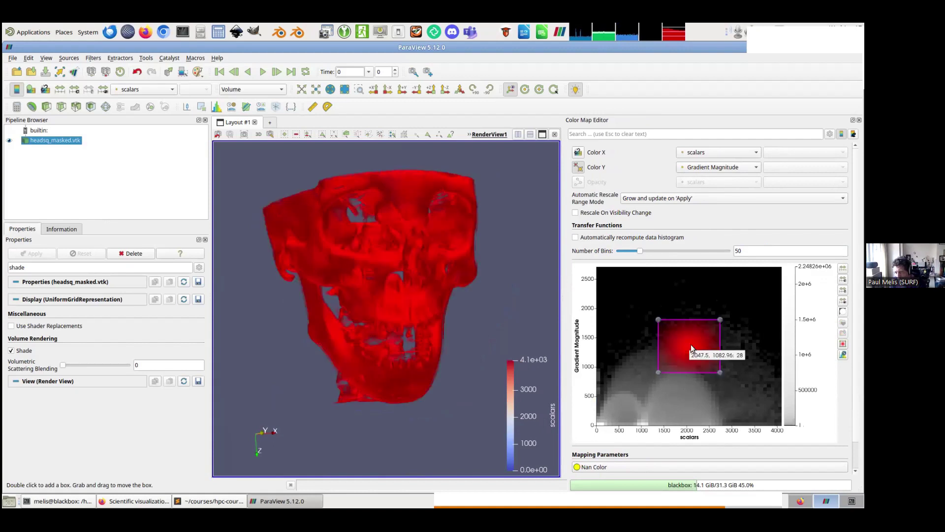
left_click_drag(690, 347, 683, 391)
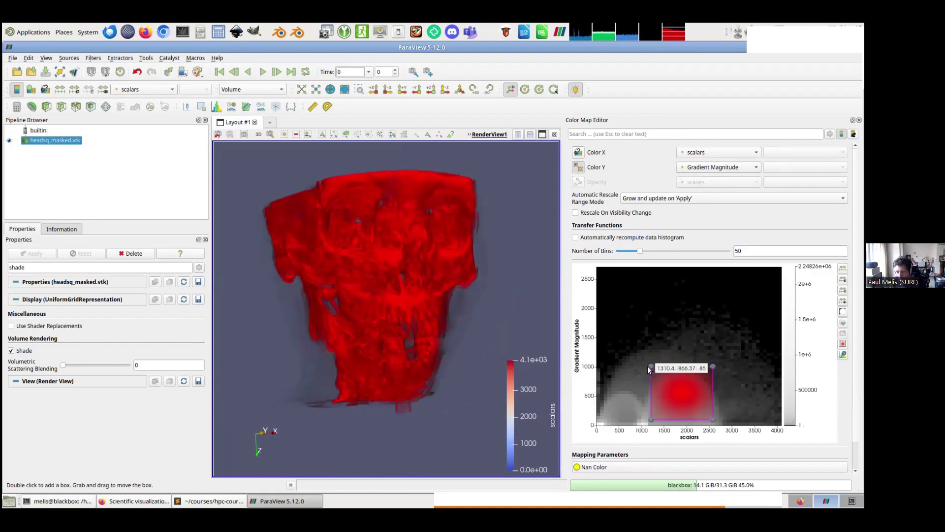
left_click_drag(645, 420, 641, 422)
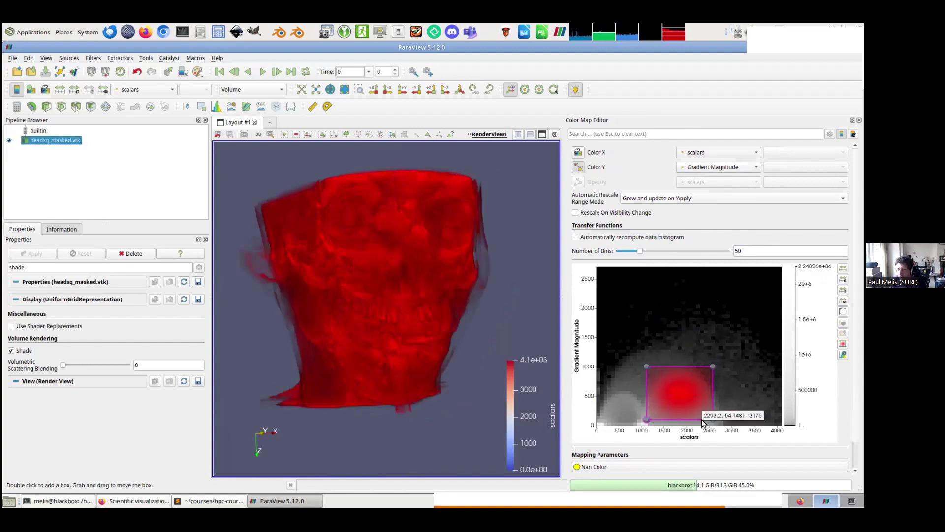
left_click_drag(713, 419, 718, 420)
mouse_move(717, 366)
left_mouse_down()
mouse_move(718, 402)
mouse_move(680, 394)
mouse_move(678, 374)
mouse_move(699, 350)
mouse_move(710, 343)
mouse_move(717, 364)
left_mouse_up()
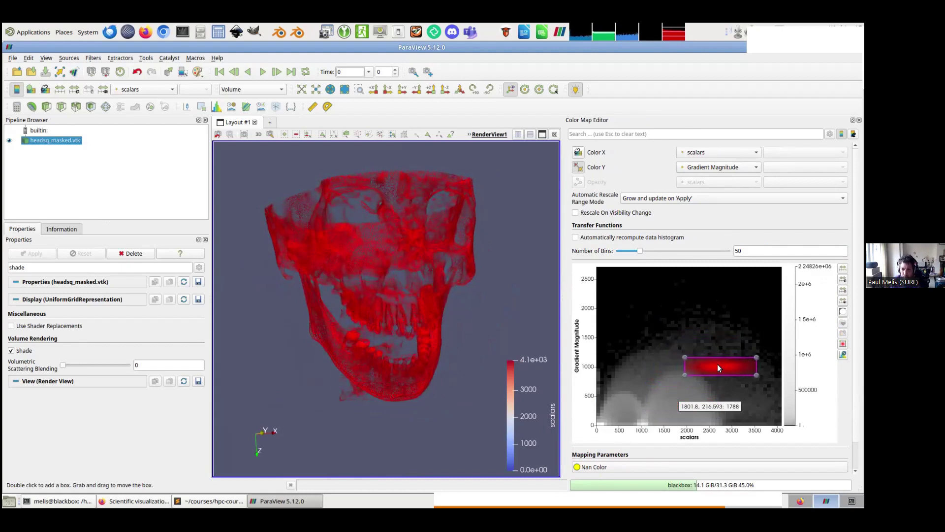
Reshape and move the transfer function box to scalars about 200 to 1700 and gradient magnitudes below about 500.
left_click_drag(404, 288, 412, 306)
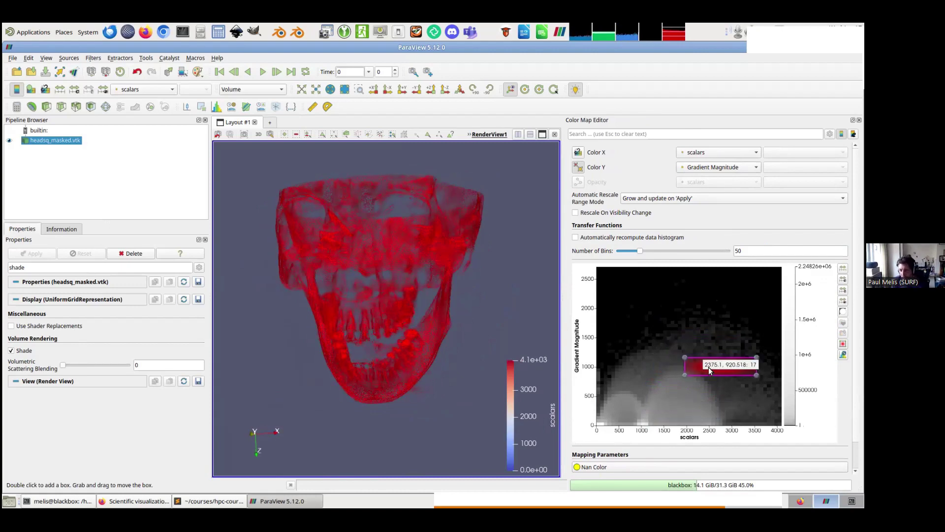
left_click_drag(755, 376, 736, 362)
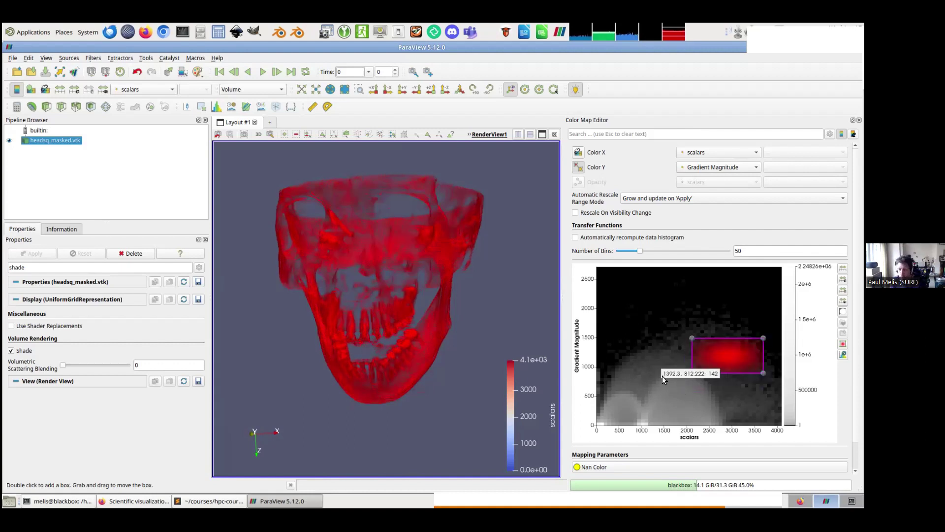
left_click_drag(733, 353, 623, 426)
left_click_drag(601, 385, 605, 396)
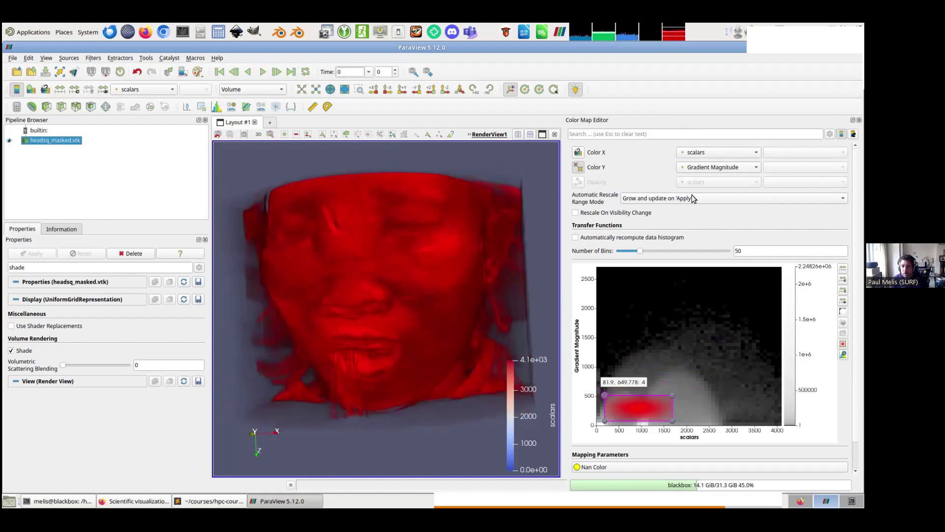
Close the color map settings and switch to the scientific visualization slides in the browser.
left_click(859, 120)
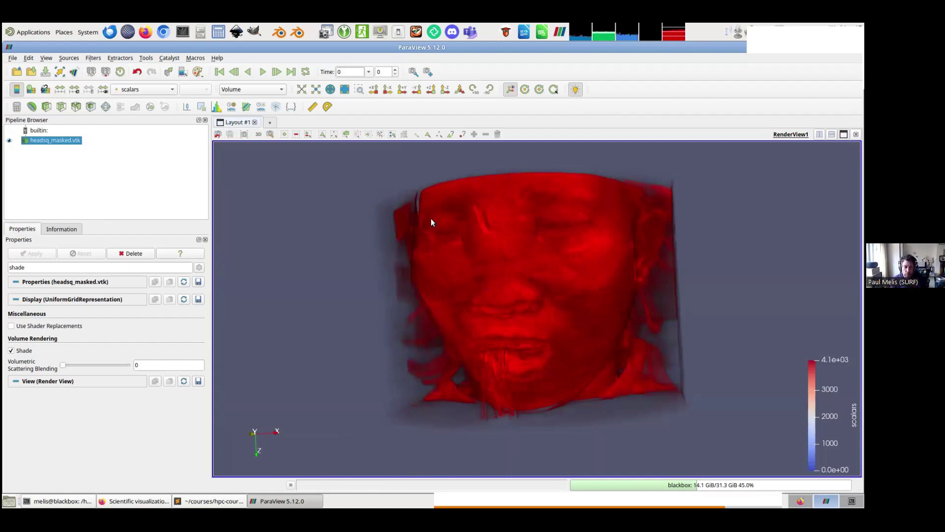
left_click(136, 501)
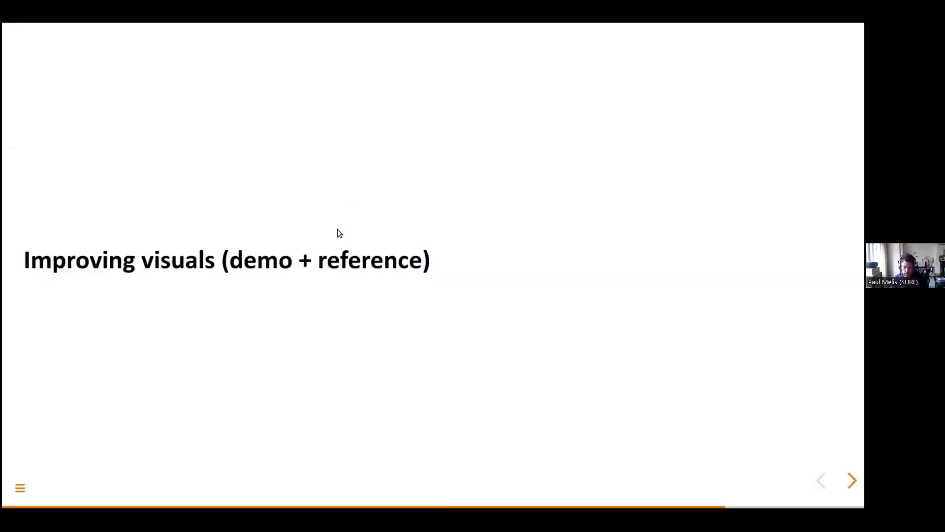